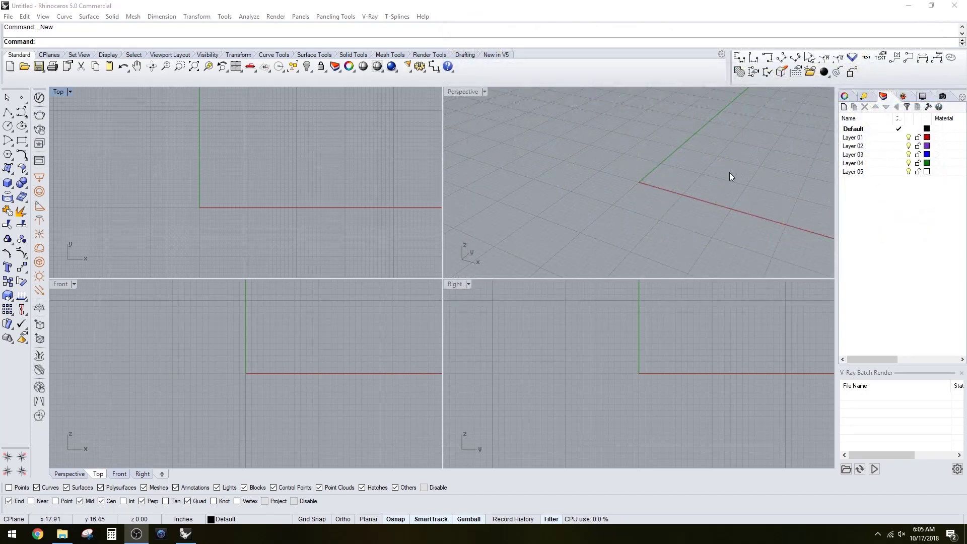
With the Top view maximized, make Layer 01 the current layer and rename it PATTERN-1.
right_click_drag(161, 132, 171, 127)
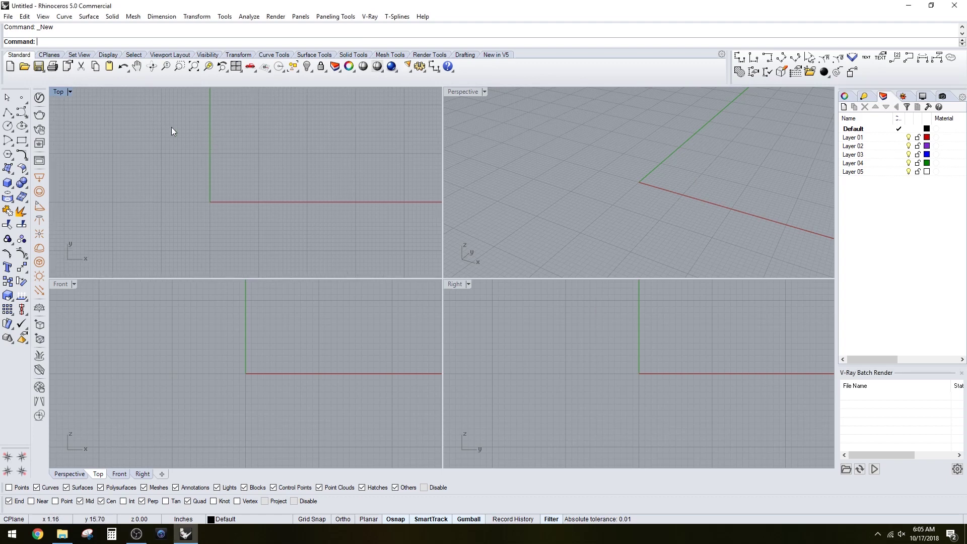
double_click(58, 92)
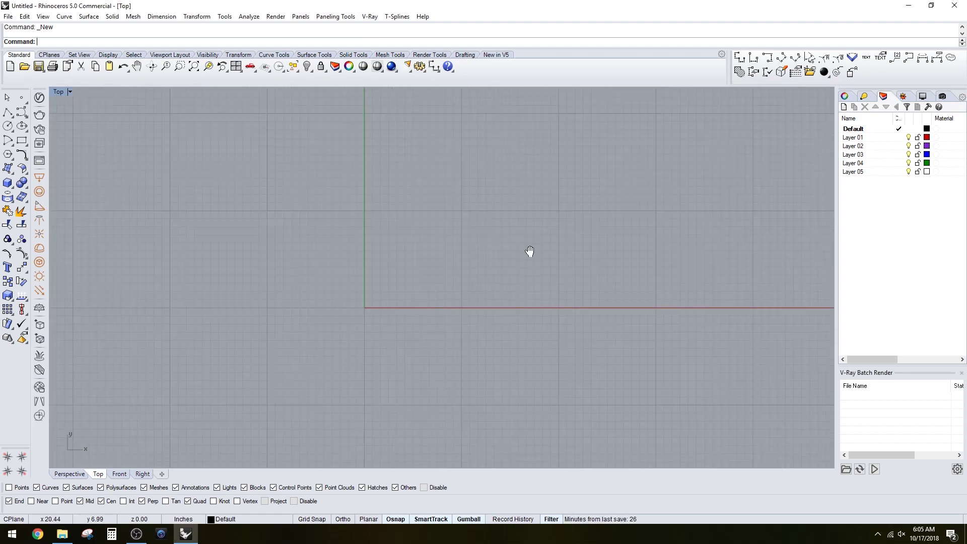
left_click(899, 137)
left_click(855, 137)
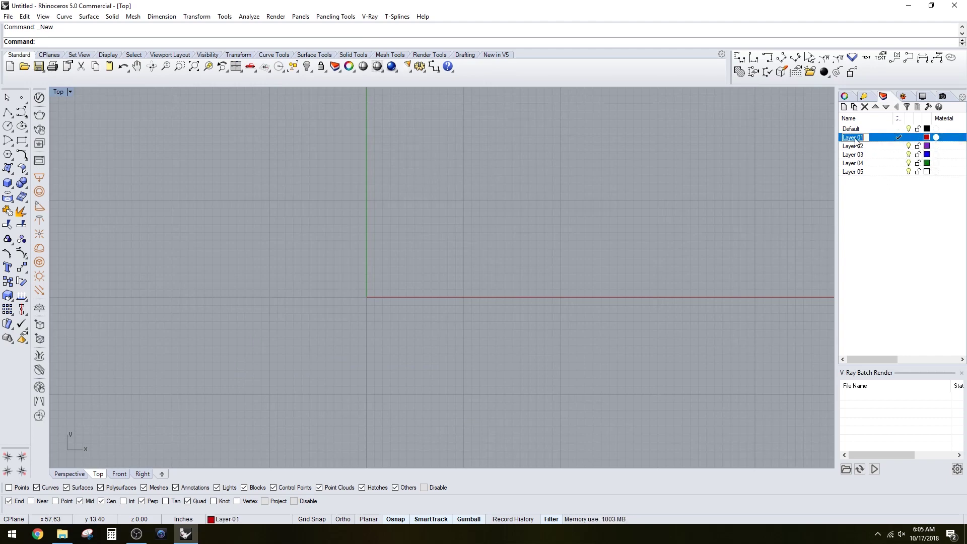
type("PATTER")
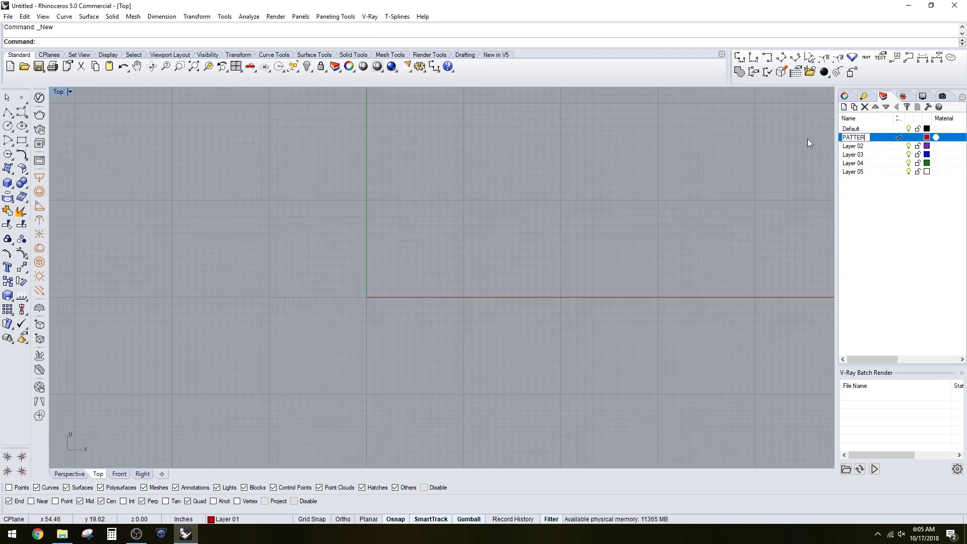
type("N-1")
key("Return")
Draw a circle centred at 0,0,0 with a radius of 20' on the PATTERN-1 layer.
scroll(766, 201, "down", 3)
scroll(559, 270, "up", 4)
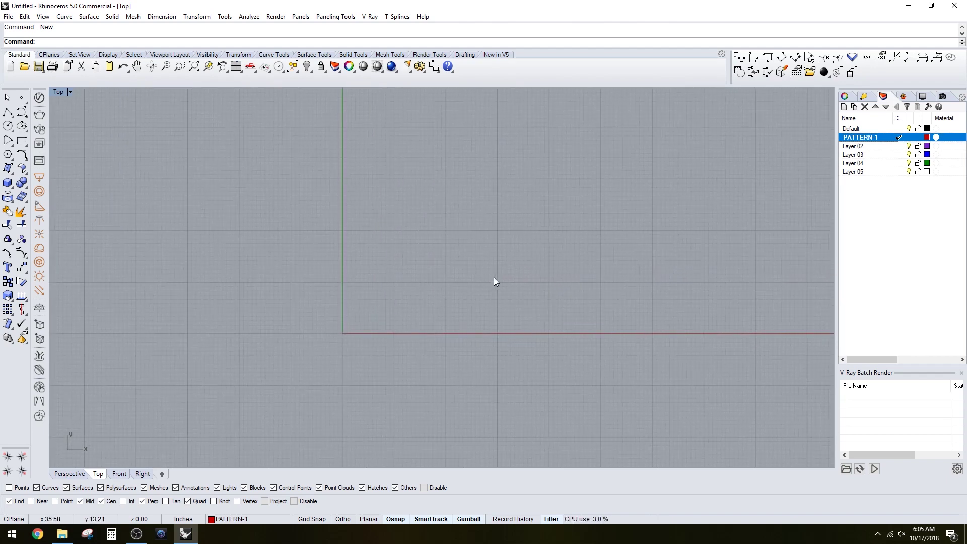
right_click_drag(494, 277, 453, 293)
left_click(7, 125)
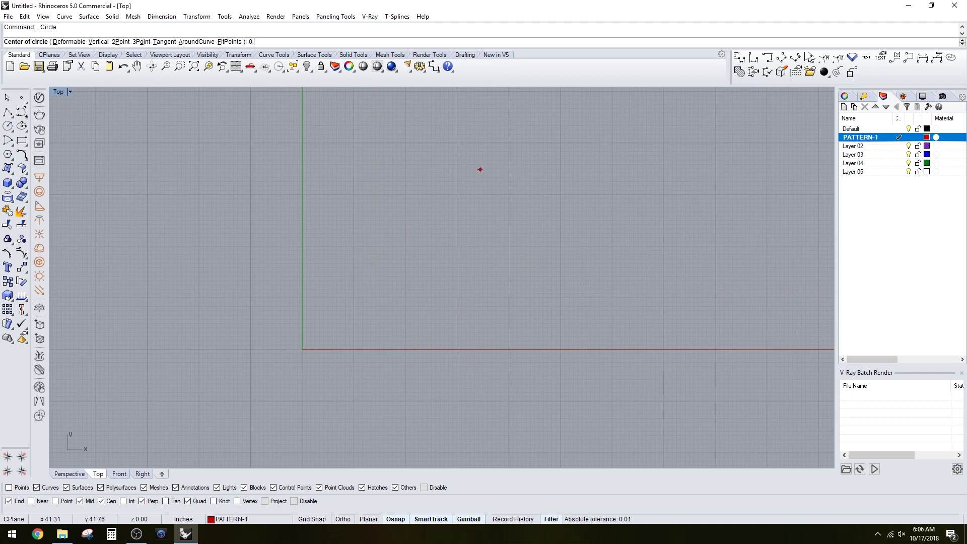
key("Return")
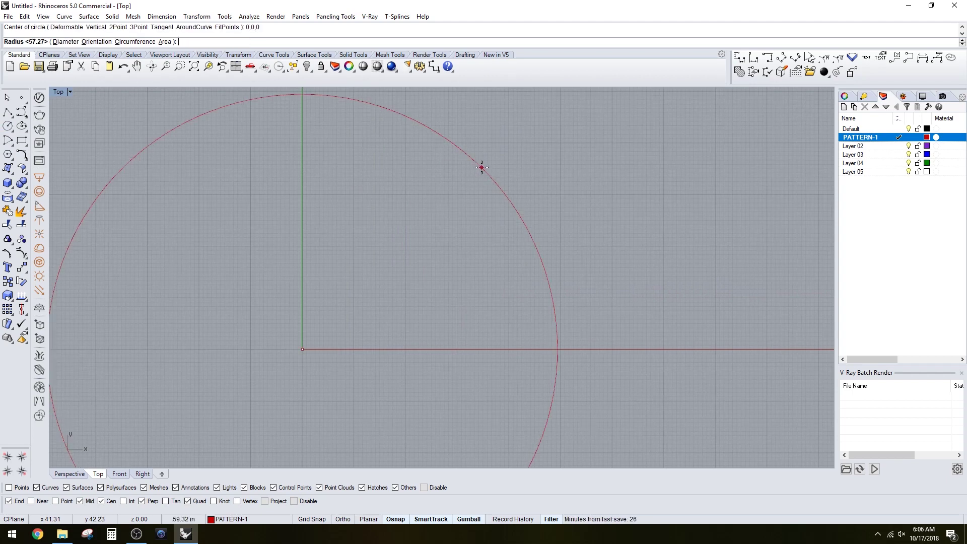
type("20")
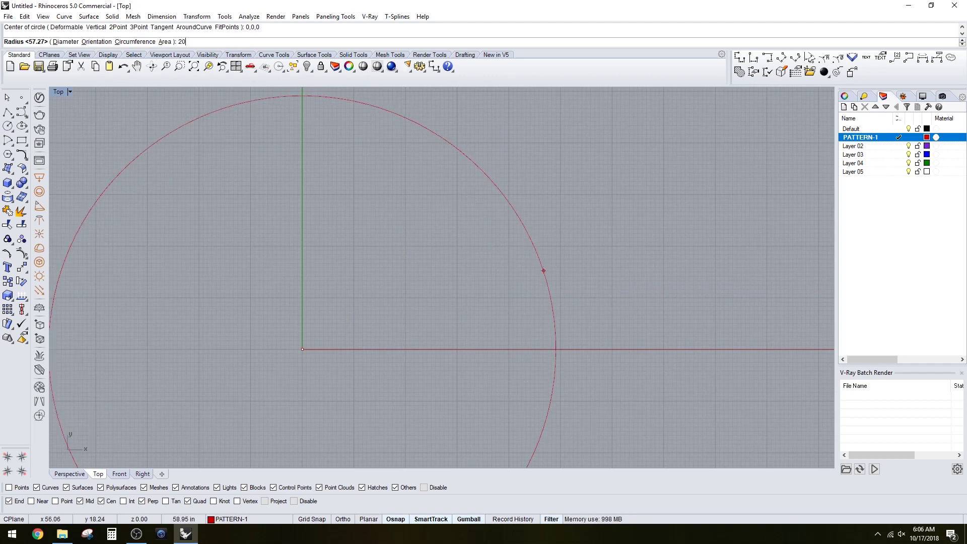
type("'")
key("Return")
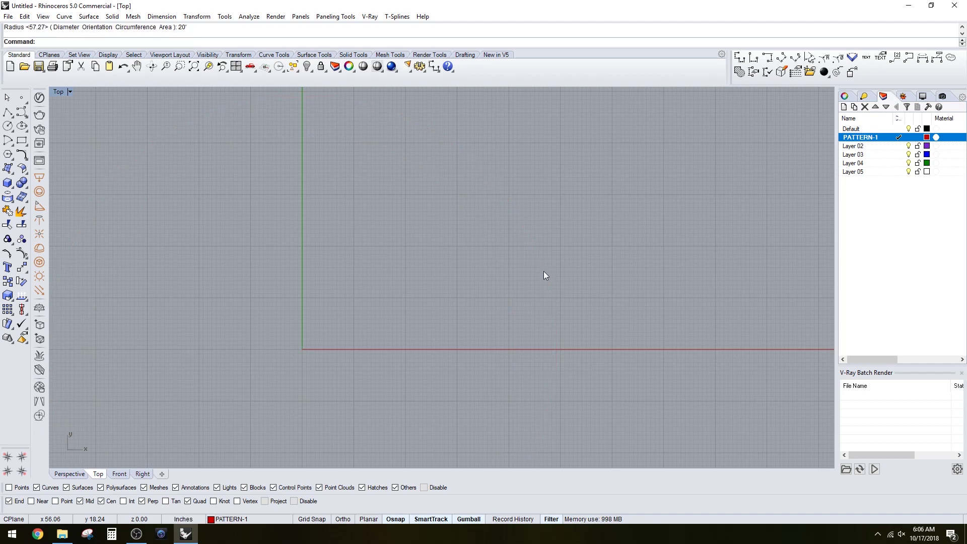
scroll(548, 273, "down", 6)
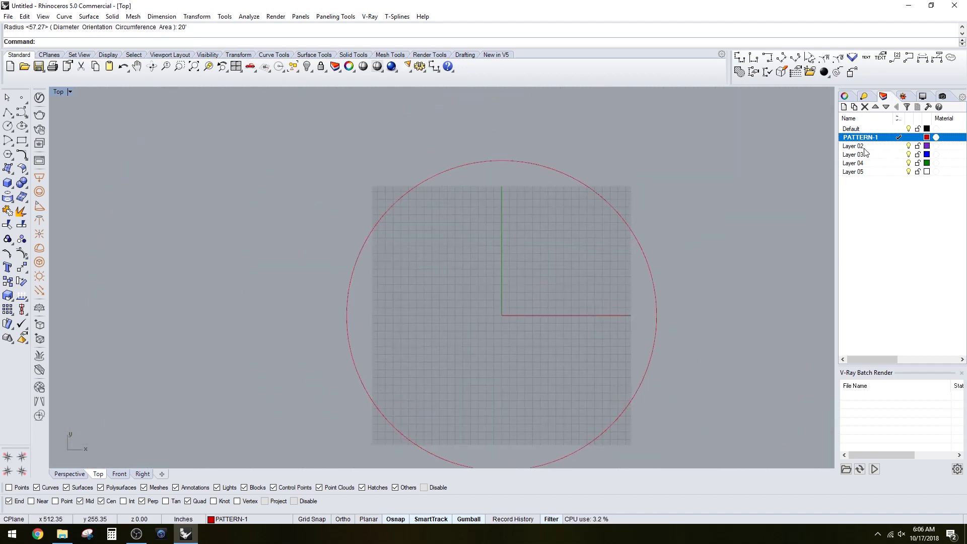
right_click_drag(480, 296, 452, 276)
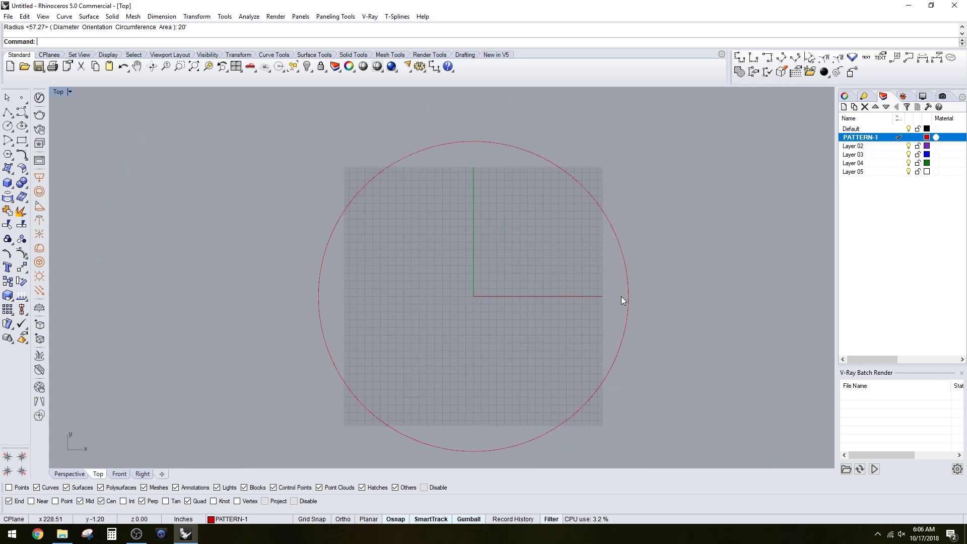
scroll(563, 282, "up", 3)
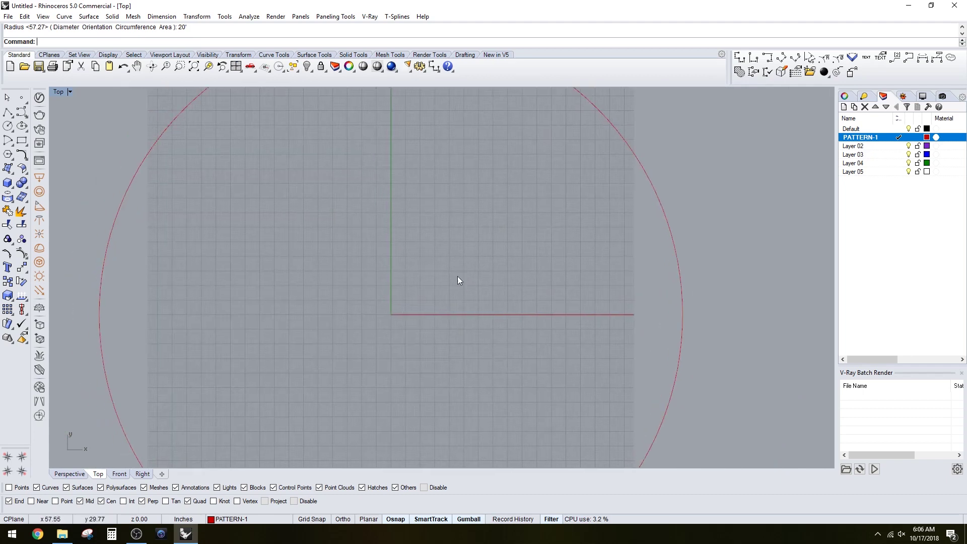
left_click(11, 157)
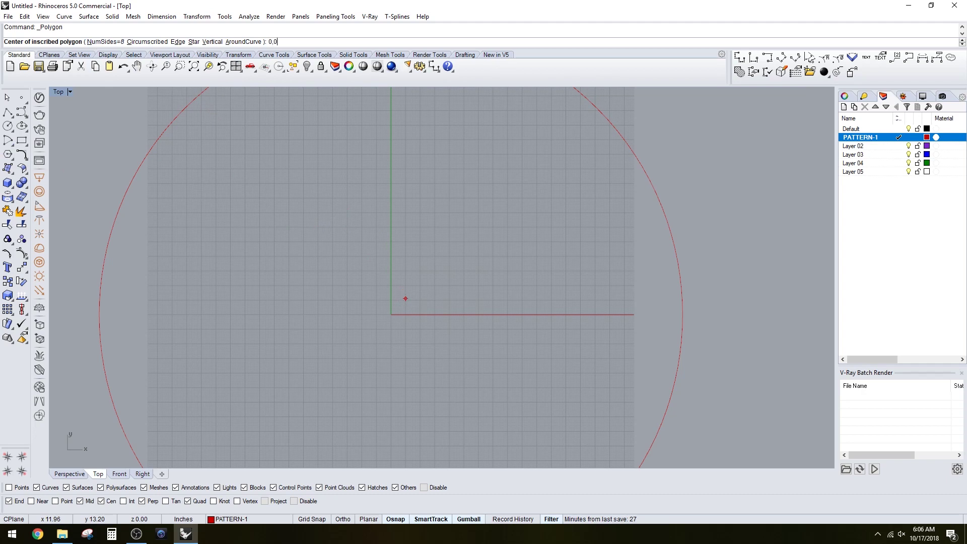
key("Return")
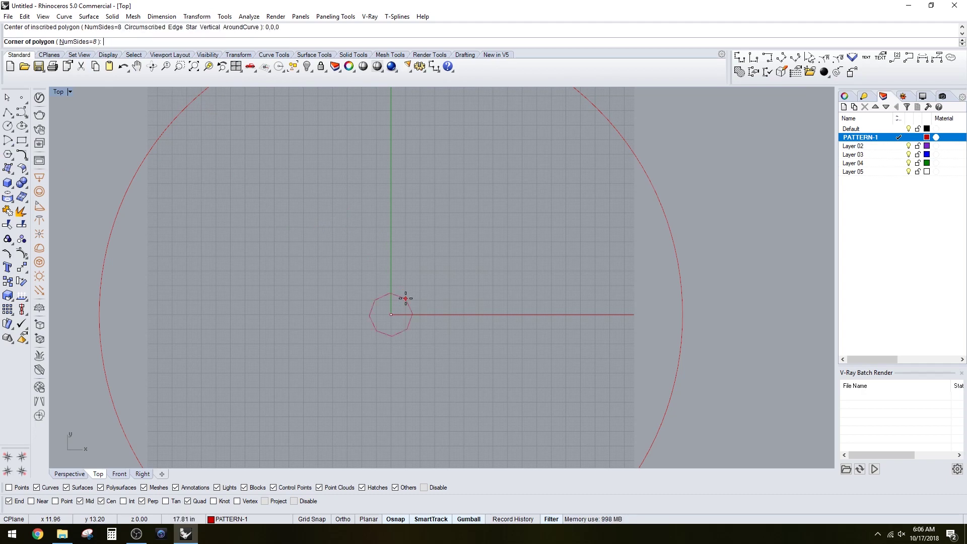
key("Escape")
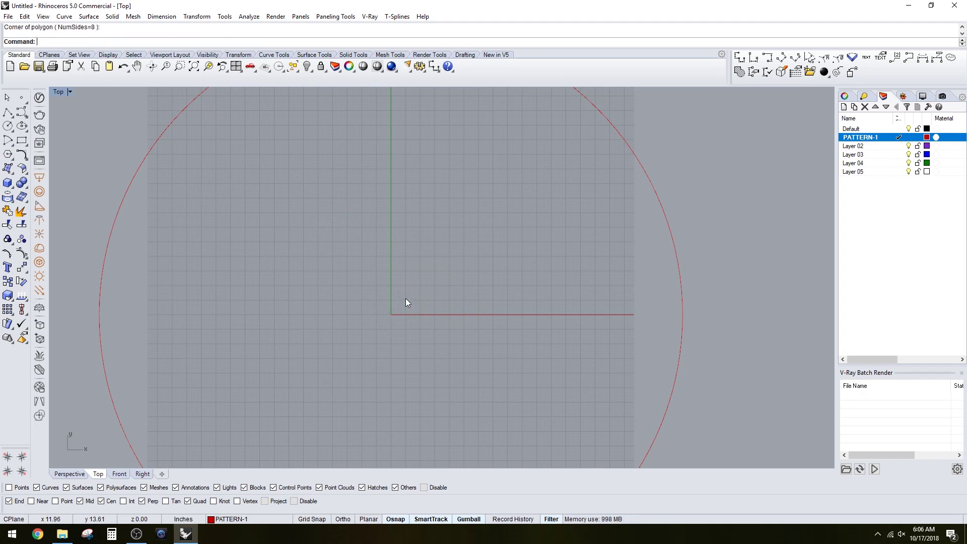
scroll(422, 220, "down", 5)
scroll(418, 208, "up", 3)
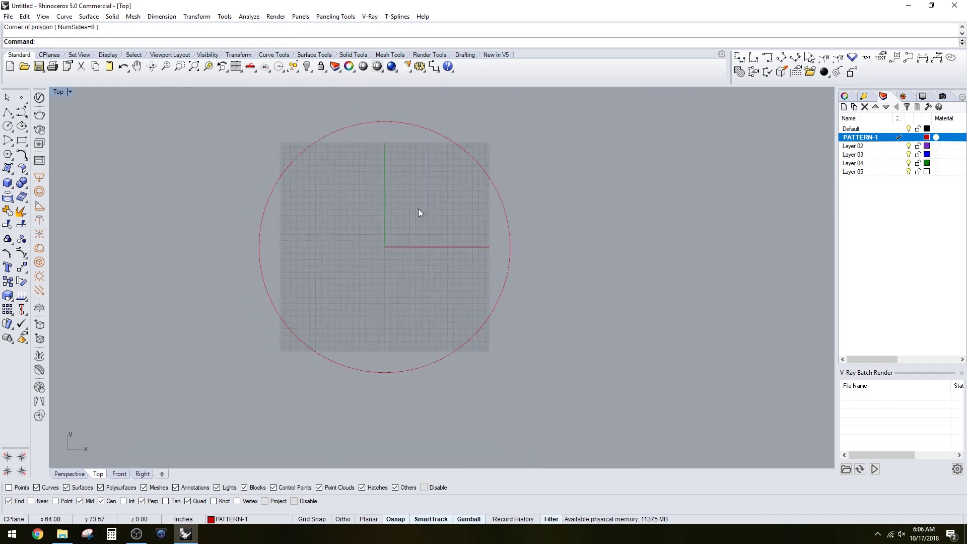
key("ctrl+z")
scroll(487, 258, "down", 5)
scroll(487, 258, "up", 4)
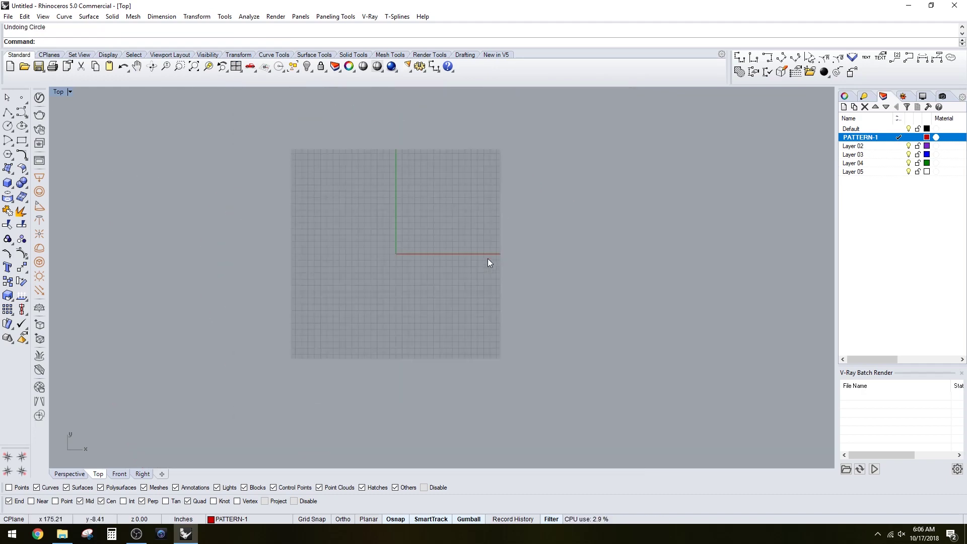
key("ctrl+y")
Draw an inscribed eight-sided polygon centred at 0,0,0 with a radius of about 15.6 inches and one corner on the Y axis.
scroll(476, 263, "up", 3)
left_click(7, 155)
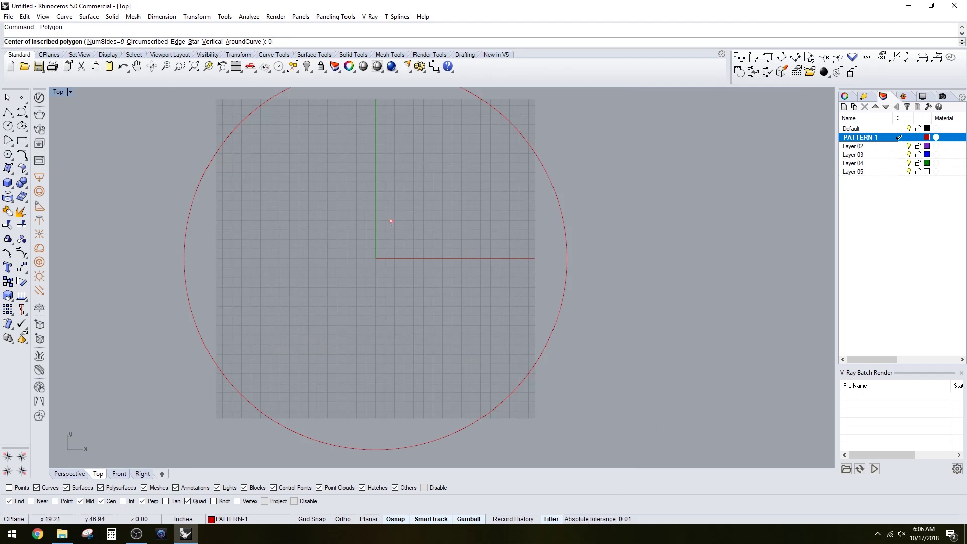
type("0,0")
key("Return")
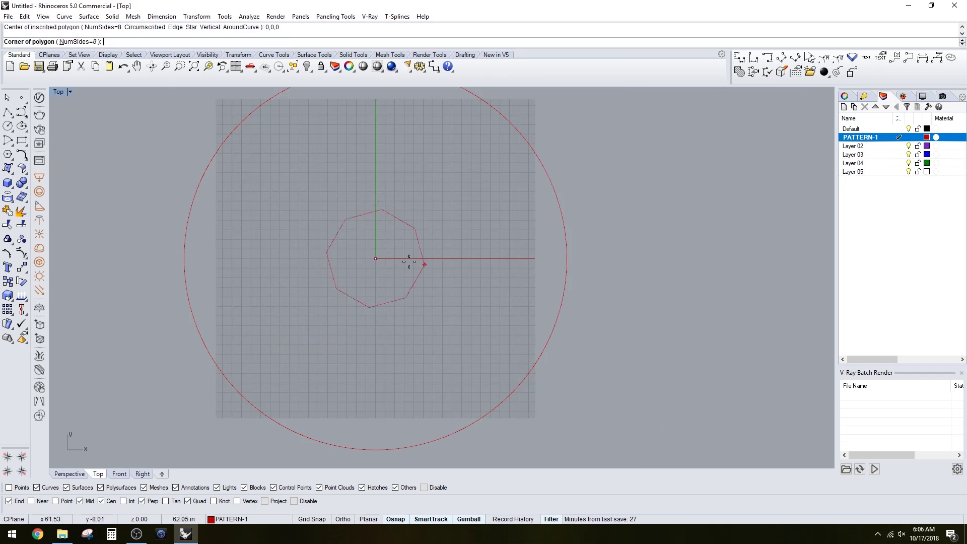
scroll(410, 259, "up", 3)
left_click(379, 216)
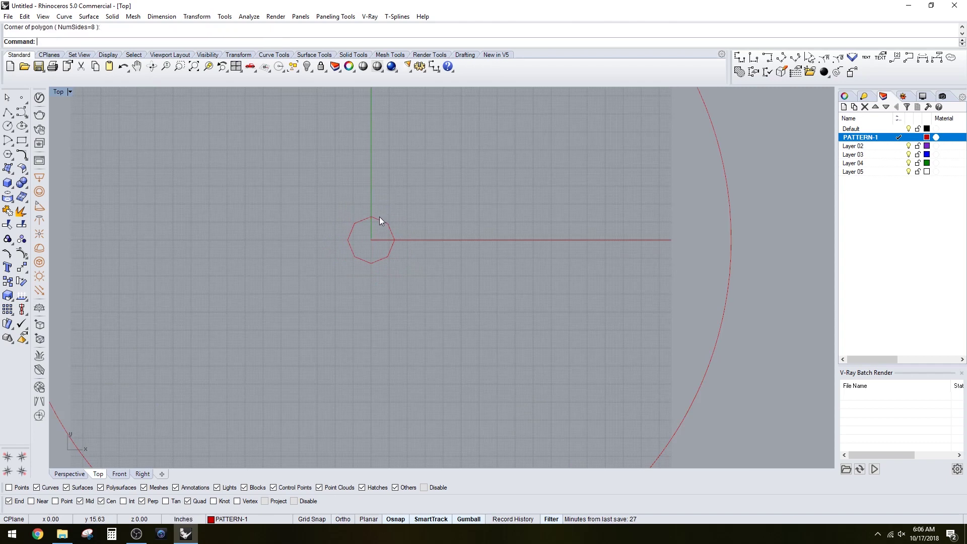
Rotate the octagon about its centre so its flat sides align with the axes, with the Mid snap and SmartTrack turned off.
scroll(380, 216, "down", 4)
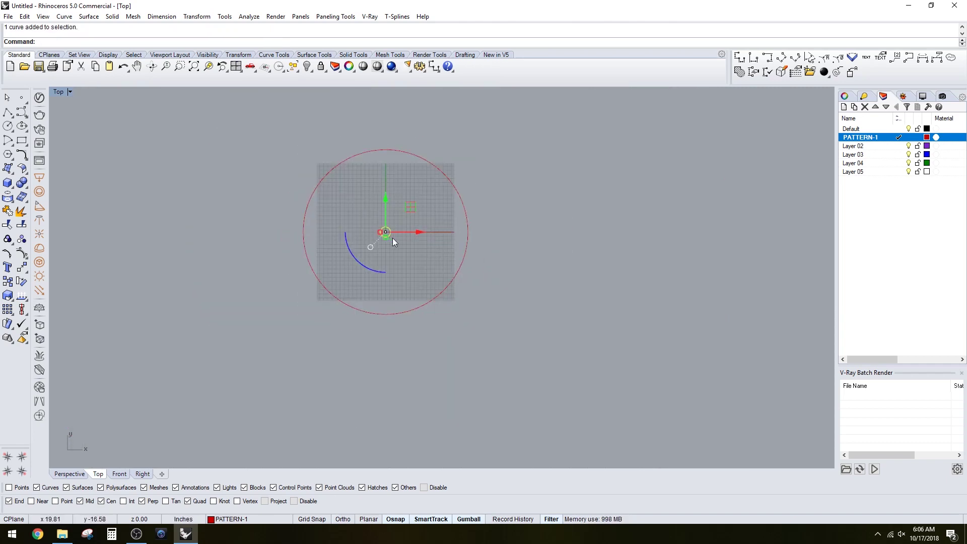
scroll(393, 241, "up", 4)
type("Rotate")
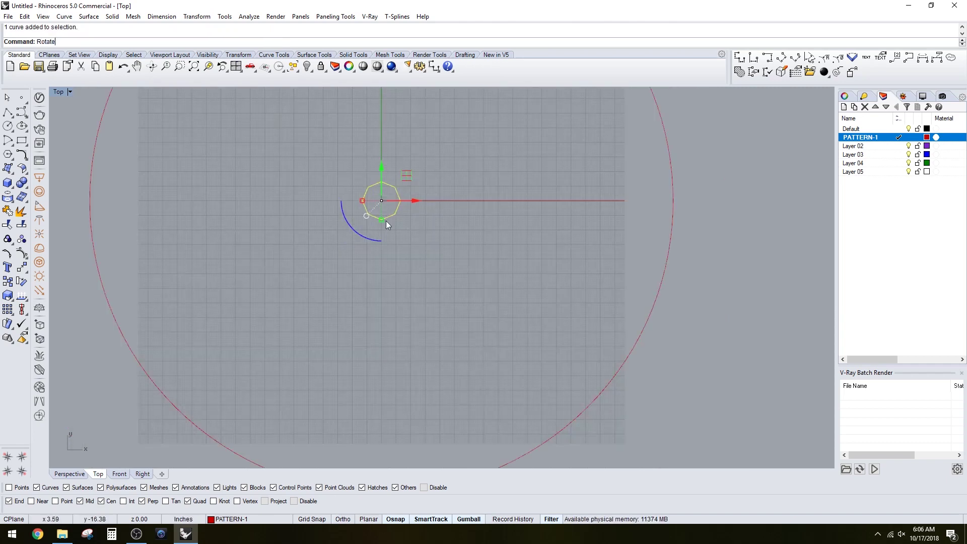
key("Return")
scroll(386, 222, "up", 3)
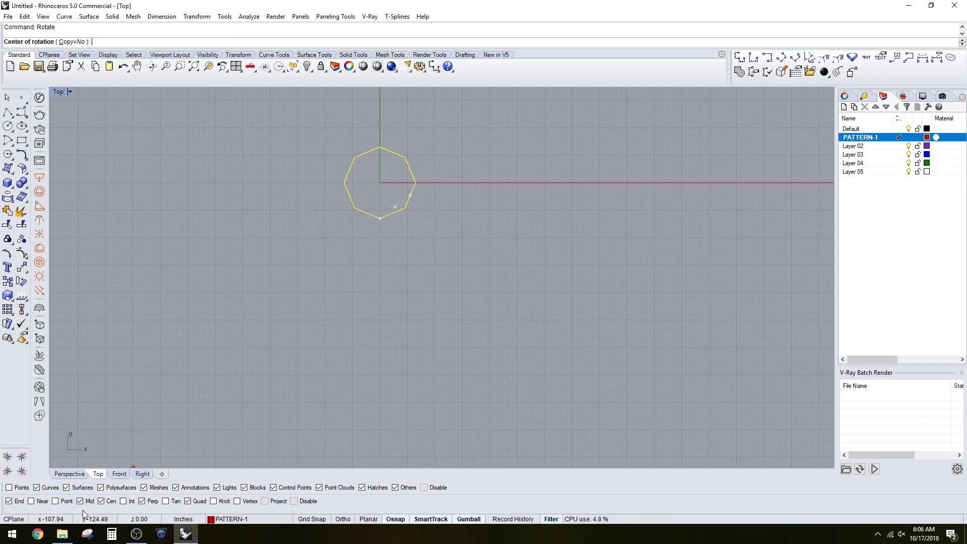
scroll(405, 196, "up", 2)
left_click(406, 203)
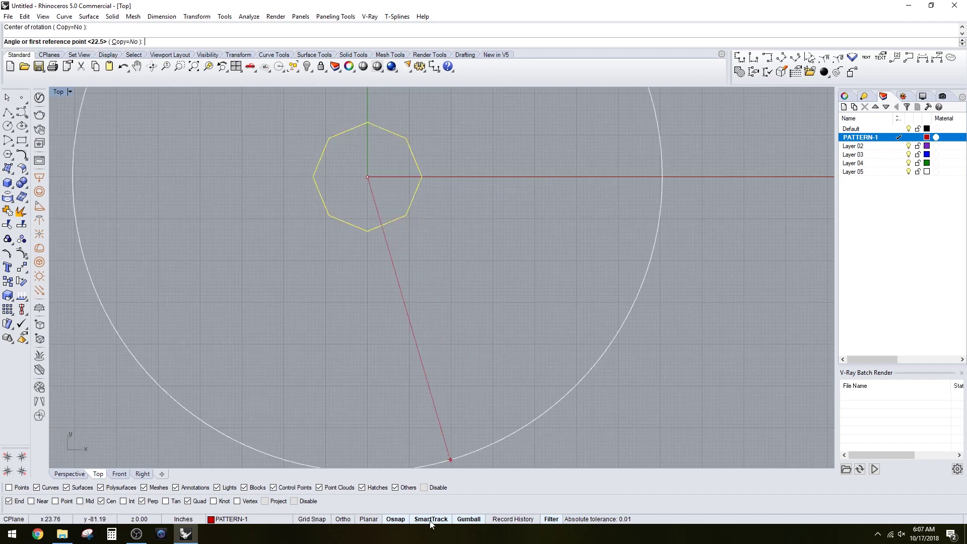
left_click(414, 196)
left_click(468, 179)
key("Escape")
scroll(453, 216, "down", 2)
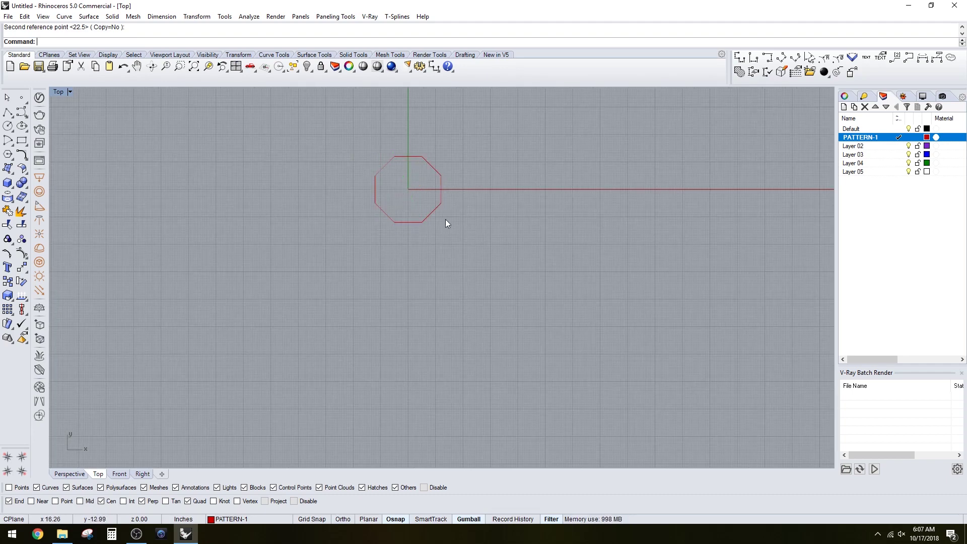
Reset the gumball of the rotated octagon so its arrows align with the X and Y axes.
left_click(441, 206)
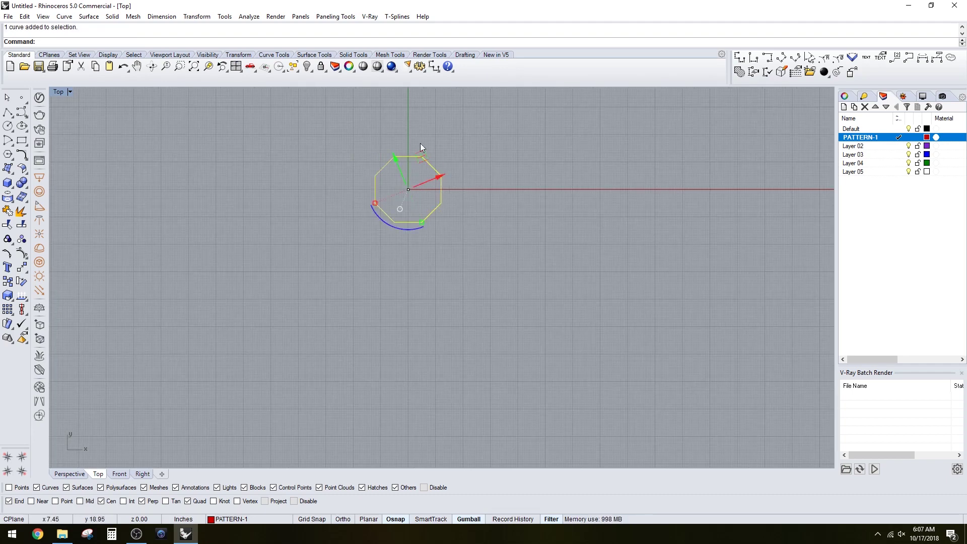
scroll(399, 154, "up", 3)
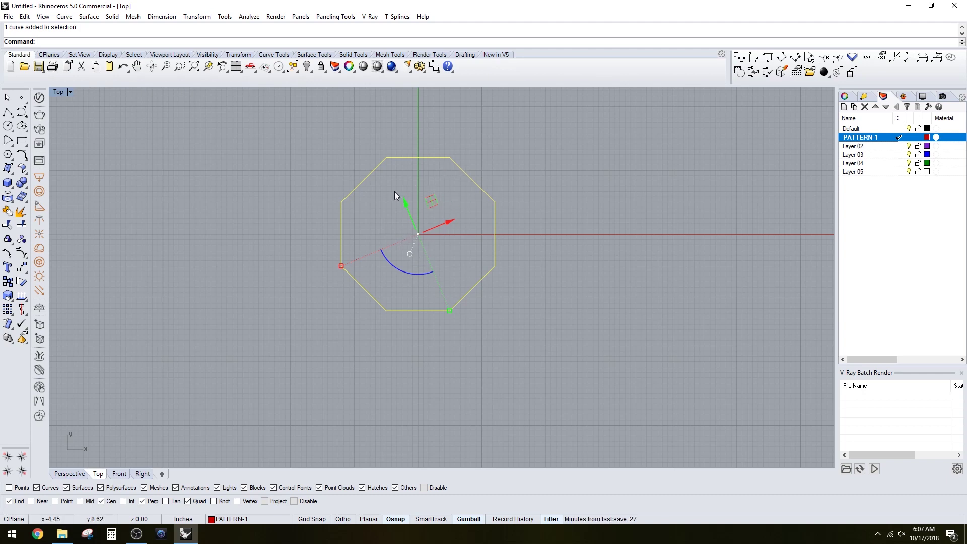
key("Escape")
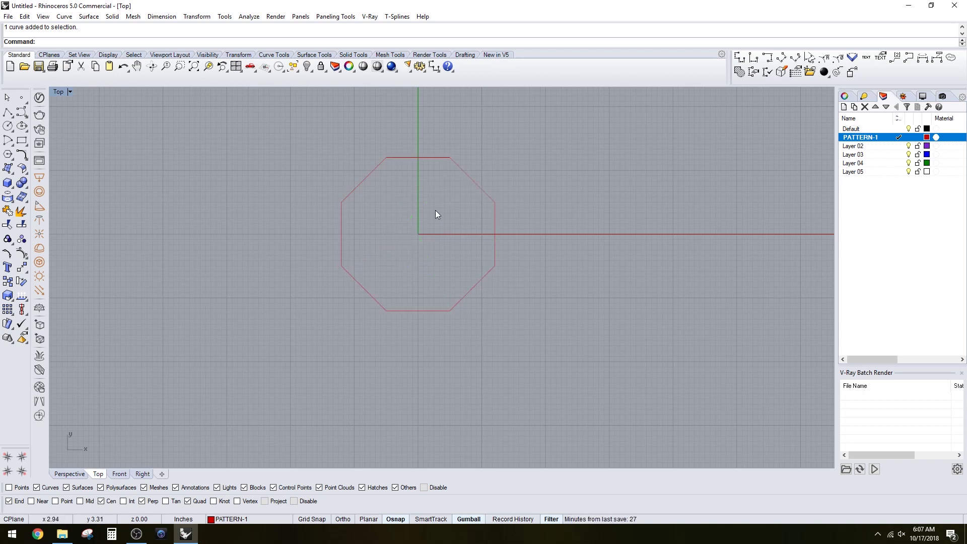
left_click(432, 156)
left_click(410, 254)
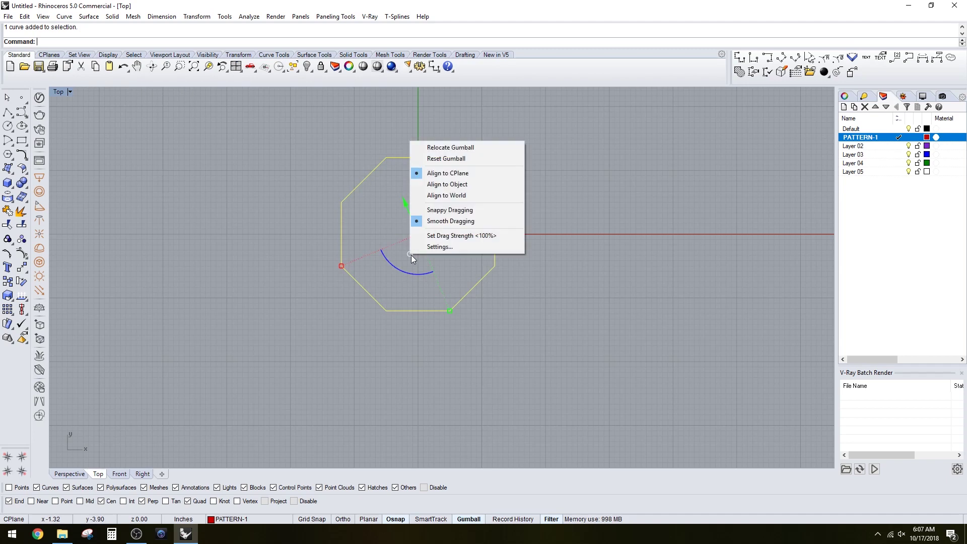
left_click(446, 159)
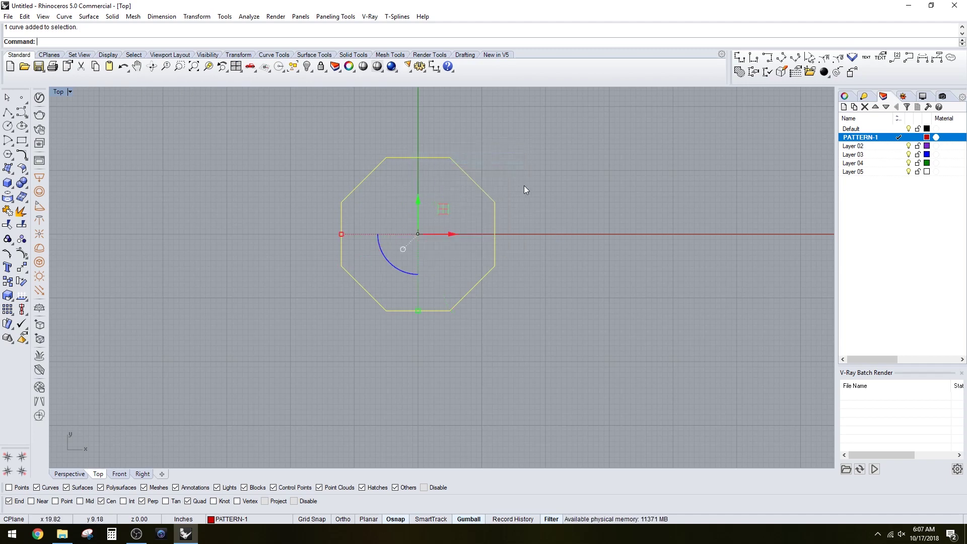
Copy the octagon four times along the positive X direction, corner to corner, to form a row of adjoining octagons.
key("Return")
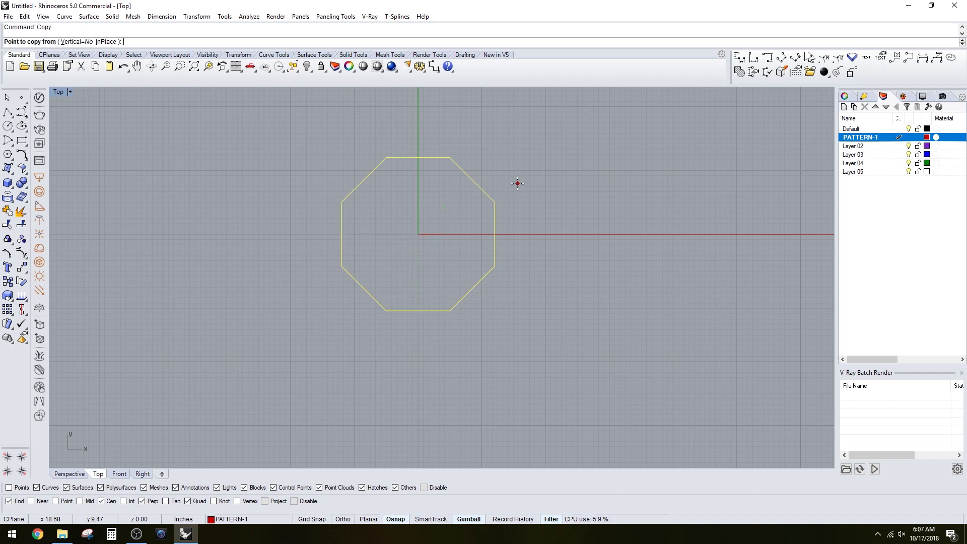
scroll(443, 234, "down", 3)
left_click(376, 260)
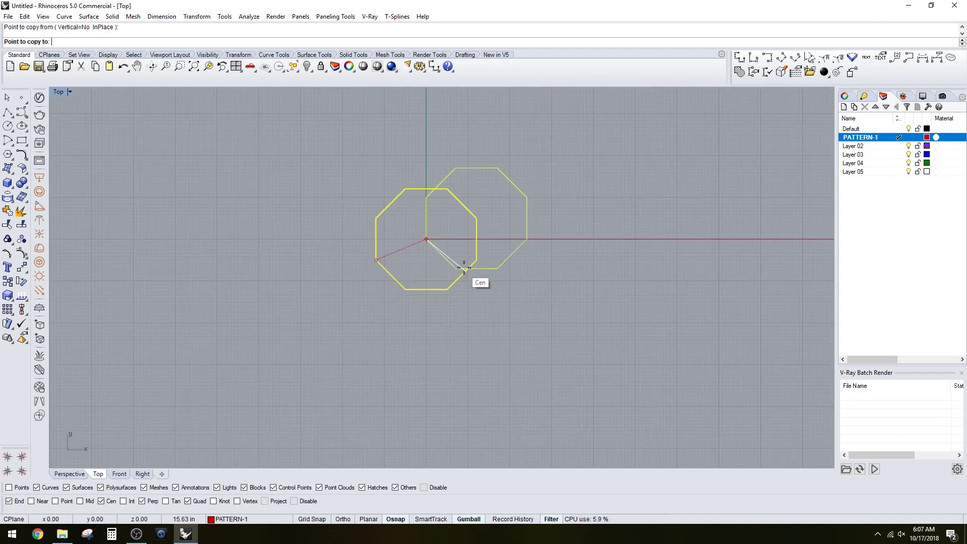
left_click(476, 260)
scroll(476, 261, "down", 3)
left_click(543, 262)
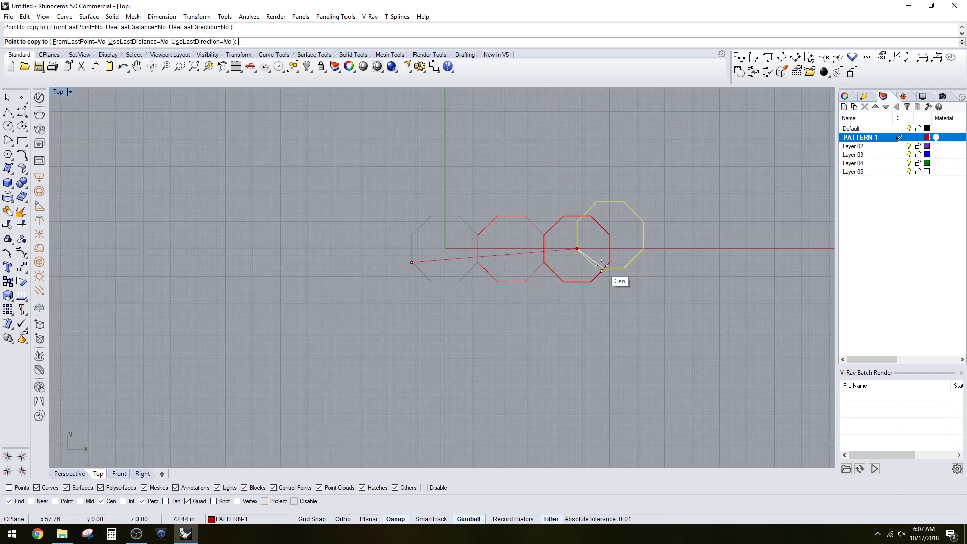
left_click(609, 262)
left_click(676, 263)
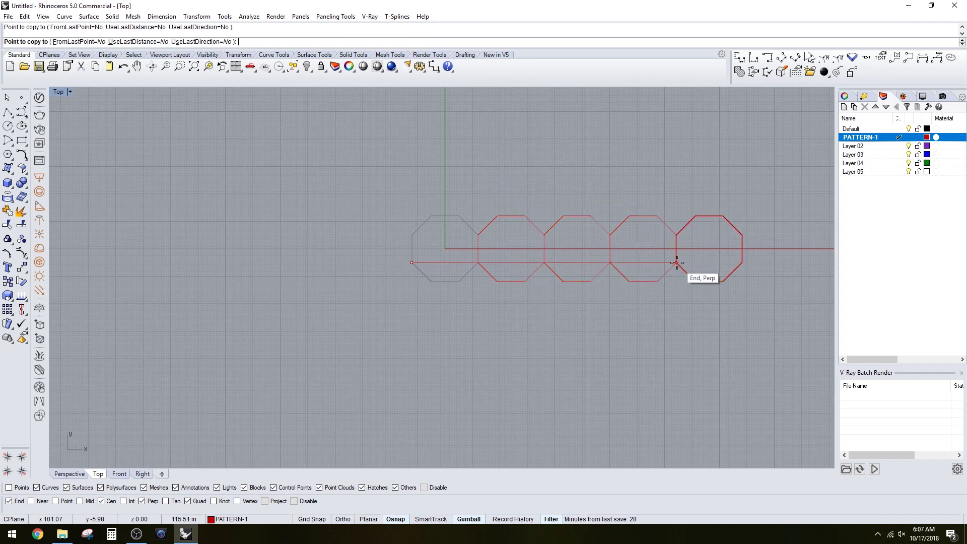
key("Return")
Copy the row of five octagons four times along the positive Y direction, corner to corner, to form a five-by-five block.
left_click_drag(640, 247, 469, 219)
right_click_drag(709, 303, 461, 360)
right_click(462, 361)
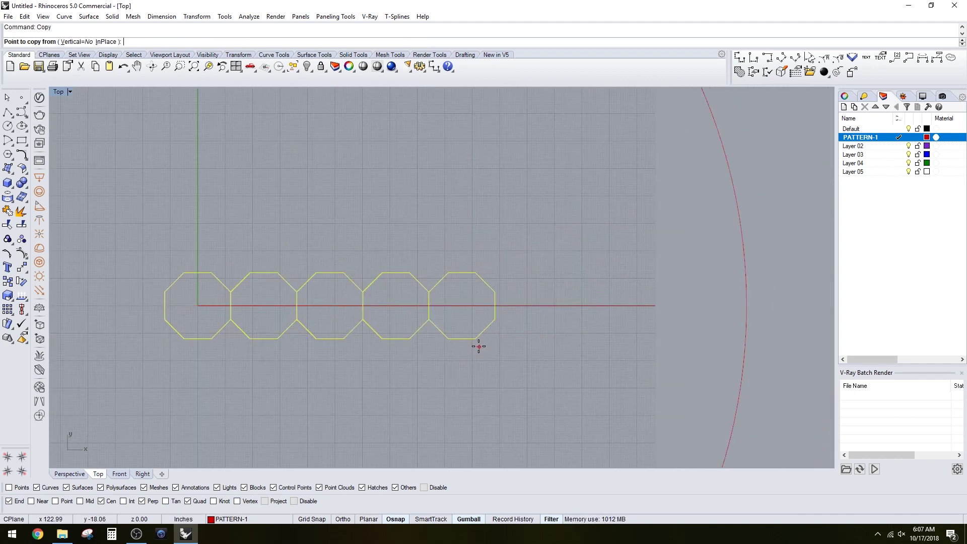
left_click(477, 345)
left_click(475, 272)
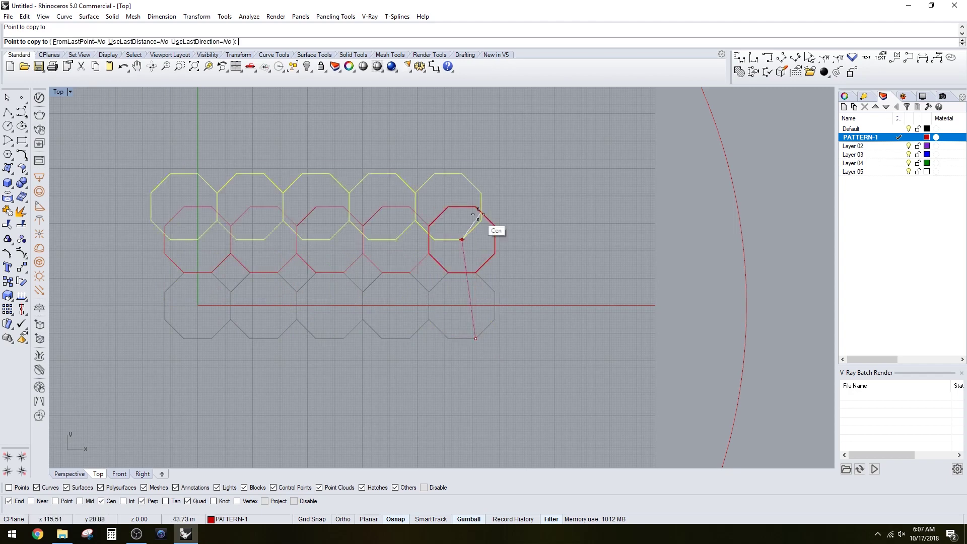
left_click(475, 206)
right_click_drag(495, 180, 513, 326)
left_click(494, 288)
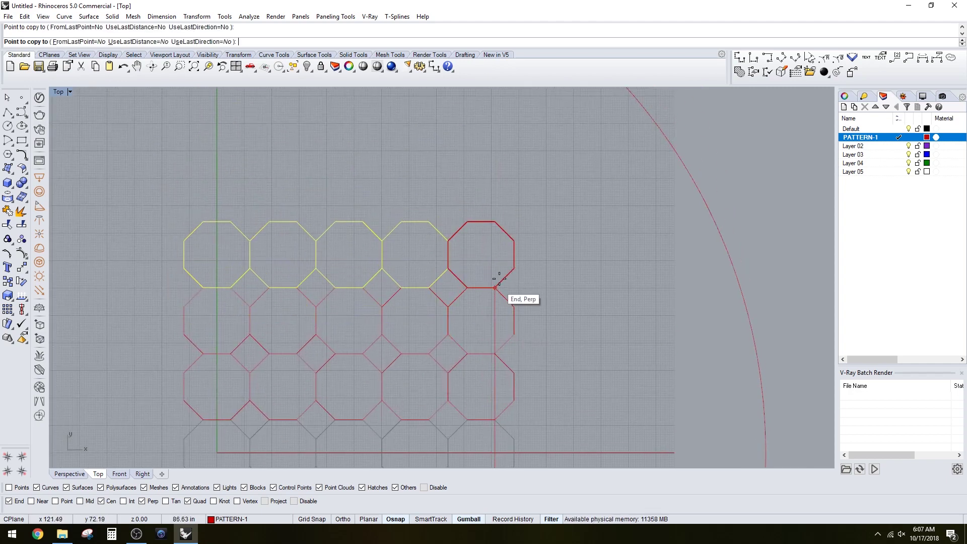
left_click(494, 221)
right_click(503, 235)
left_click(546, 240)
Copy the five-by-five octagon block twice along the positive X direction, corner to corner, to make a strip fifteen octagons wide.
scroll(547, 239, "down", 8)
left_click_drag(356, 173, 533, 350)
scroll(368, 336, "up", 5)
key("Return")
left_click(411, 338)
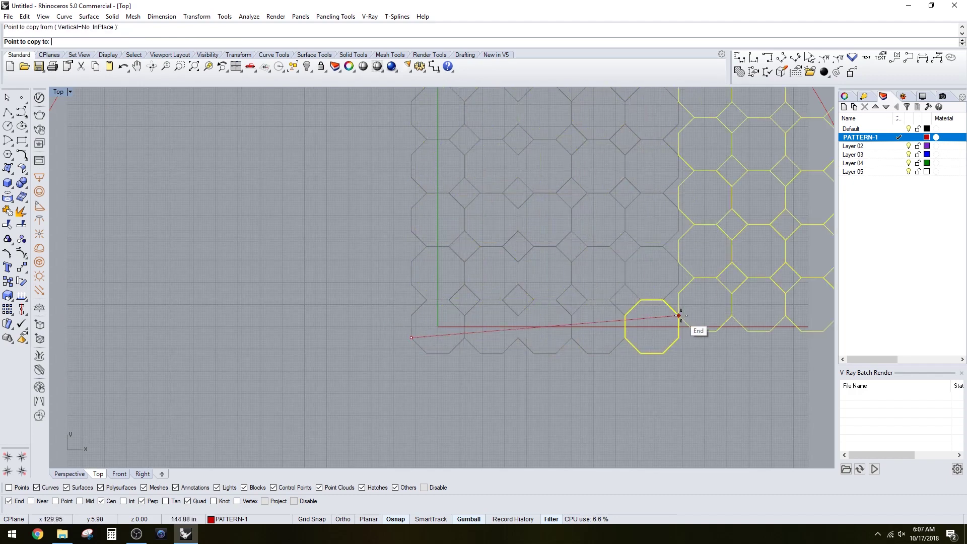
left_click(677, 336)
scroll(655, 342, "down", 3)
scroll(611, 334, "up", 2)
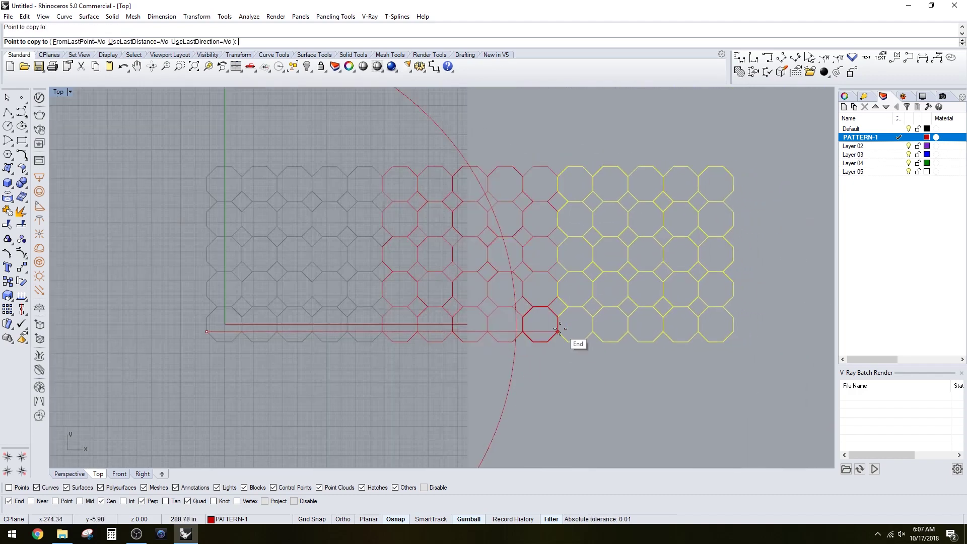
scroll(563, 334, "down", 2)
key("Return")
Copy the fifteen-octagon-wide strip twice along the positive Y direction, corner to corner, to complete a fifteen-by-fifteen grid.
left_click_drag(367, 230, 651, 349)
scroll(650, 348, "up", 3)
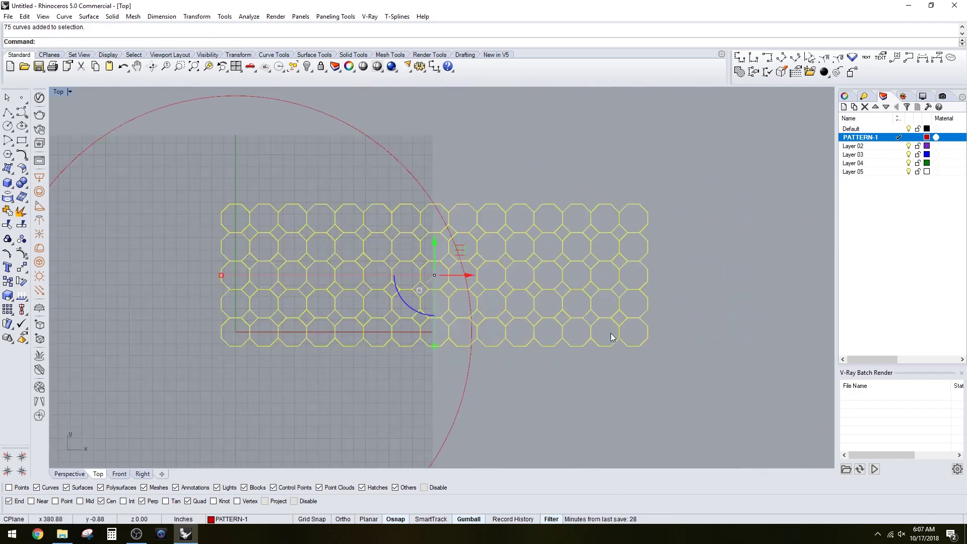
key("Return")
left_click(644, 346)
left_click(639, 203)
right_click_drag(703, 154, 649, 318)
left_click(586, 226)
key("Return")
Move the whole octagon grid from the centre of its middle octagon to the centre of the circle.
scroll(614, 240, "down", 10)
left_click_drag(455, 158, 678, 341)
scroll(526, 243, "up", 5)
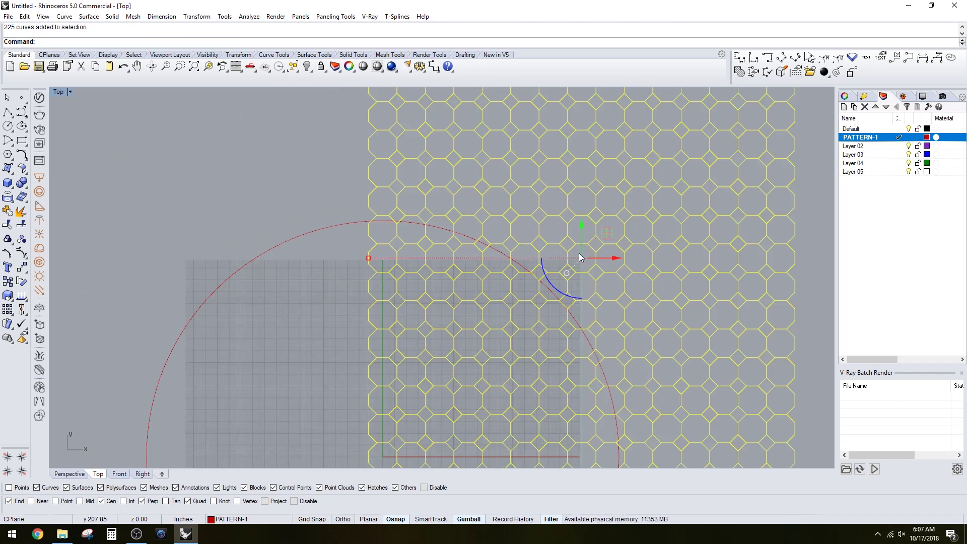
scroll(581, 253, "down", 3)
key("Escape")
left_click_drag(454, 146, 771, 359)
scroll(602, 265, "up", 1)
scroll(601, 262, "up", 2)
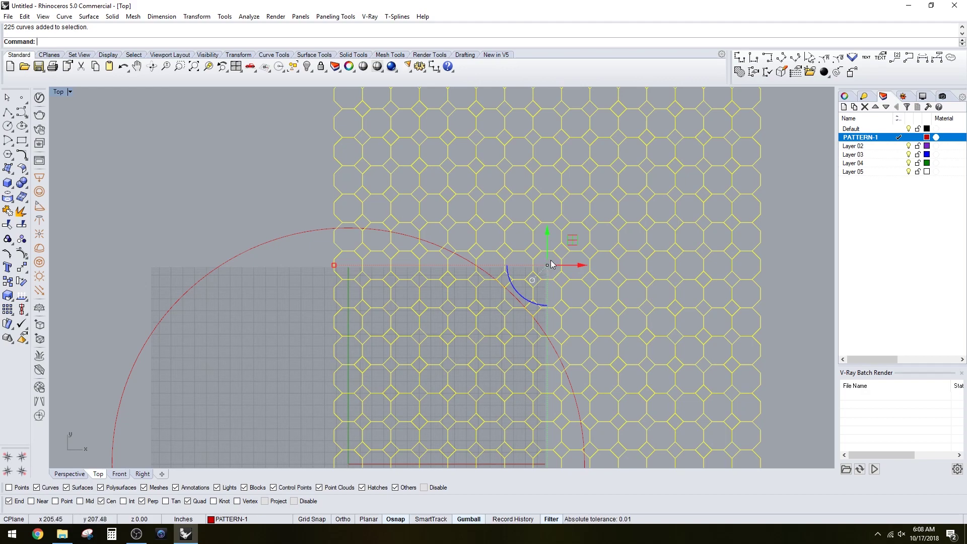
scroll(548, 264, "up", 1)
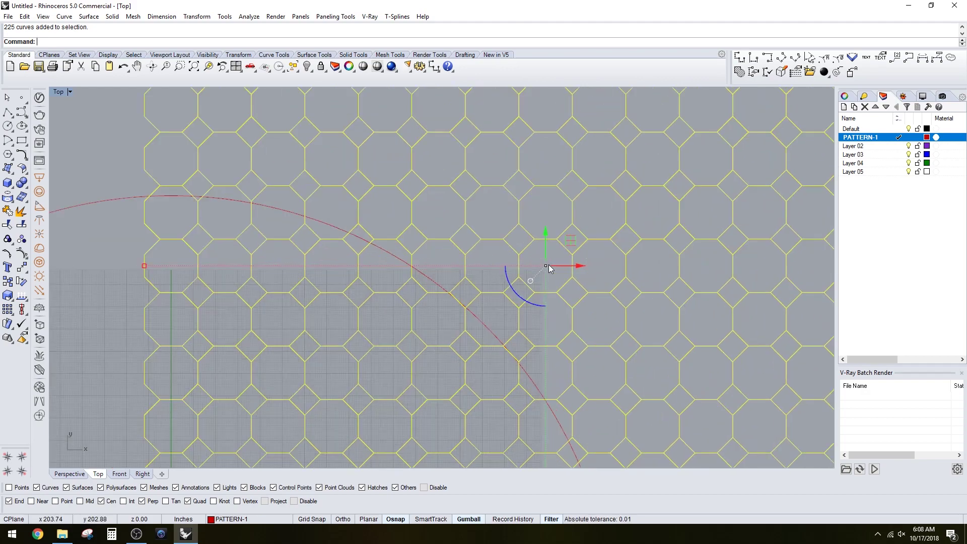
scroll(543, 262, "down", 1)
scroll(543, 260, "up", 1)
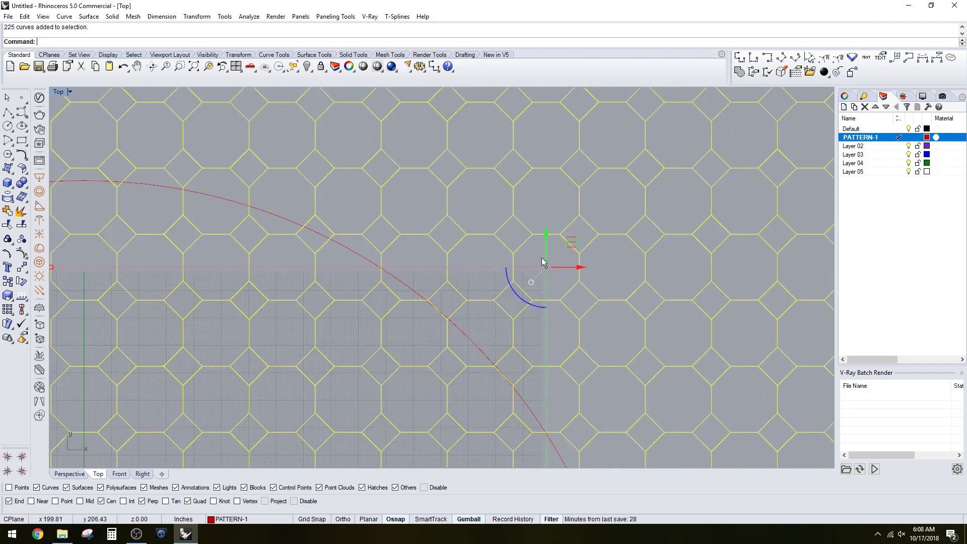
scroll(541, 257, "down", 2)
type("m")
key("Return")
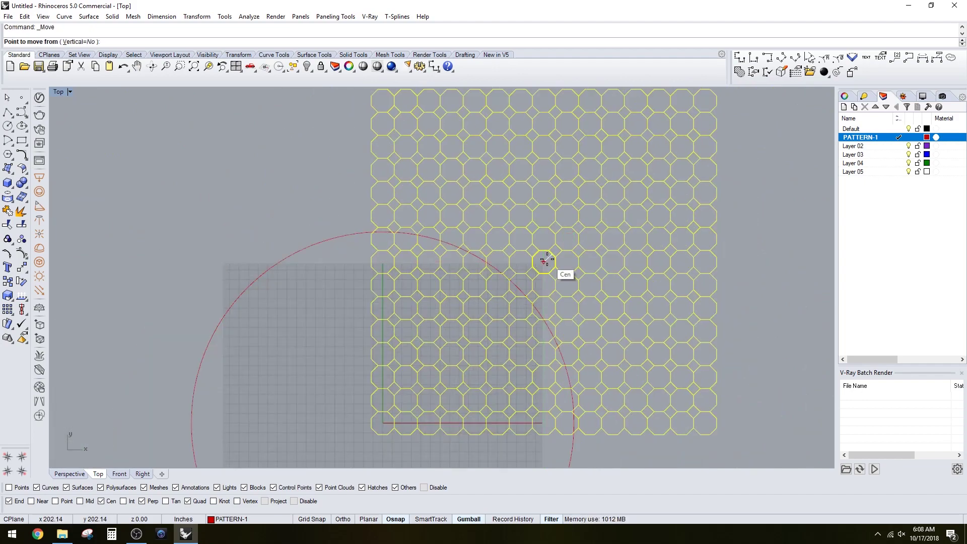
left_click(544, 261)
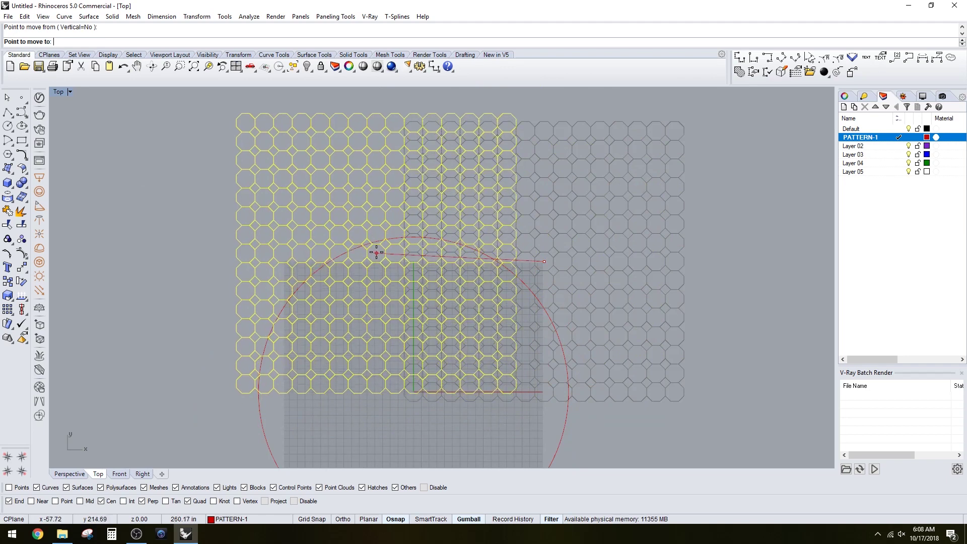
left_click(376, 245)
Scale the grid about the circle's centre from its outer edge on the X axis to the circle's quadrant, with only the Quad snap on.
right_click_drag(570, 330, 621, 215)
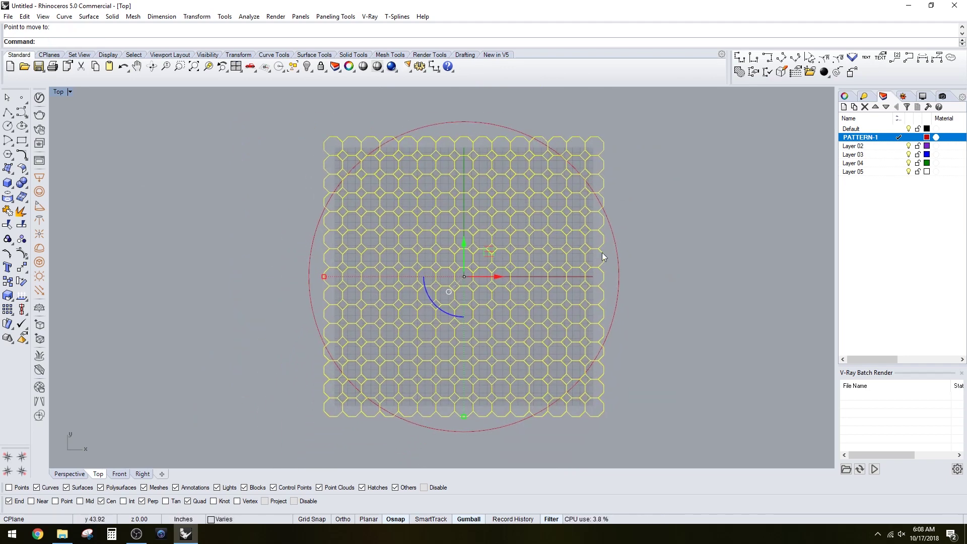
scroll(505, 288, "up", 2)
scroll(482, 294, "down", 2)
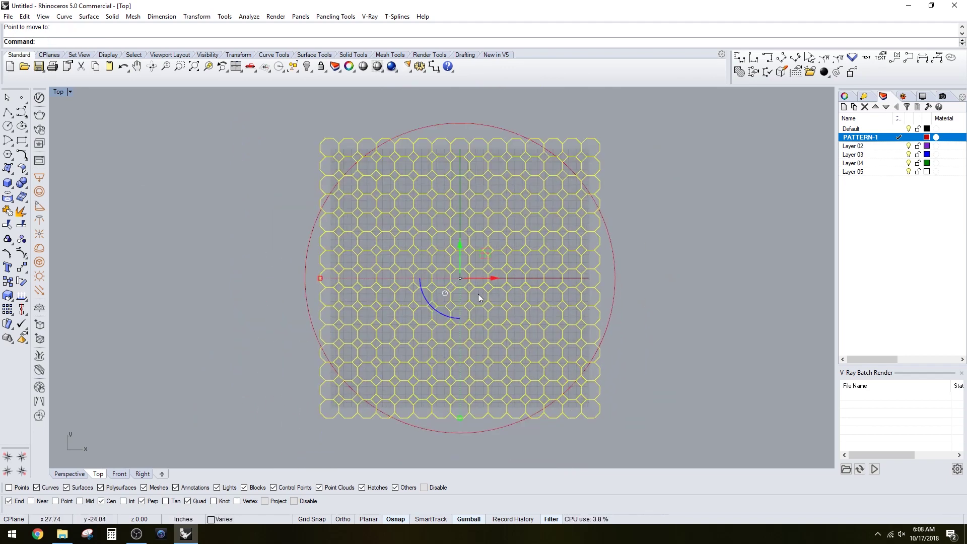
type("scale")
key("Return")
scroll(574, 272, "up", 3)
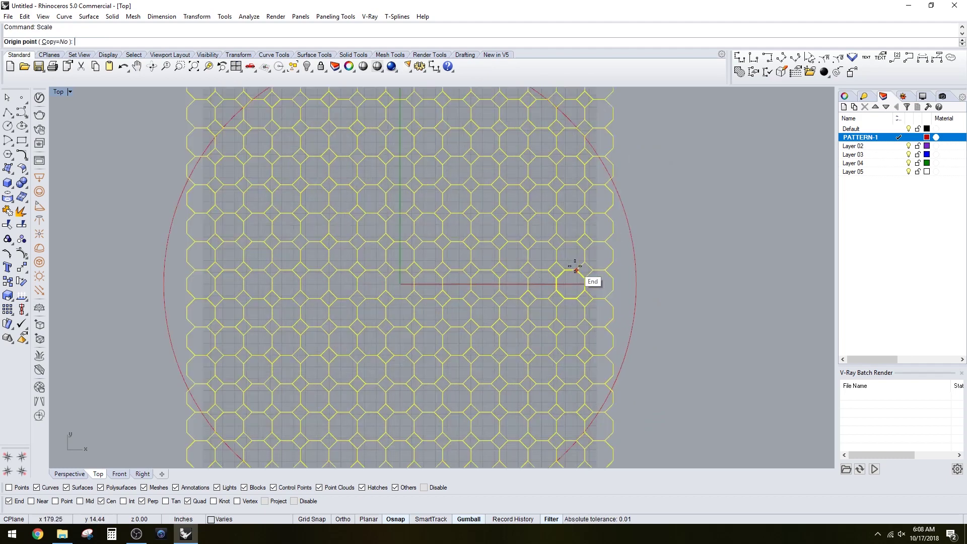
scroll(622, 283, "up", 2)
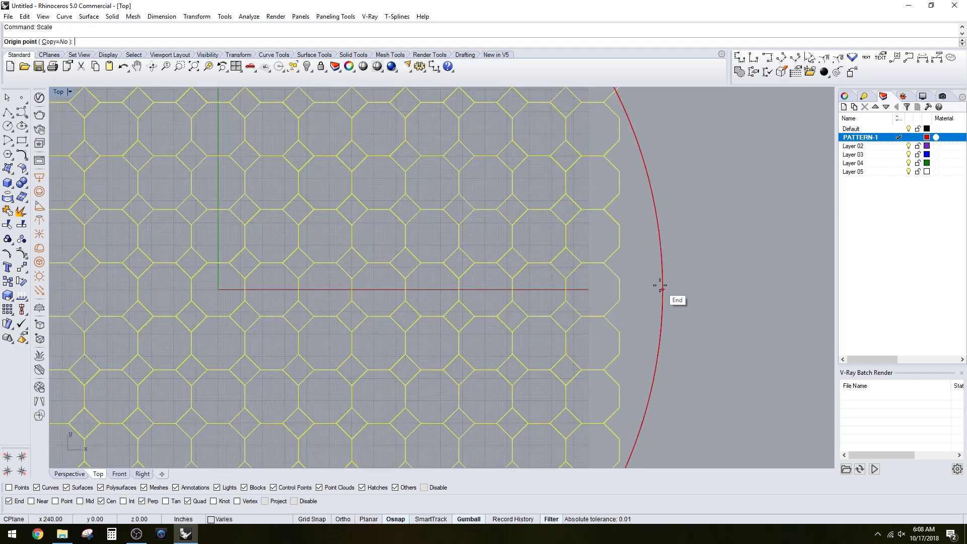
left_click(665, 315)
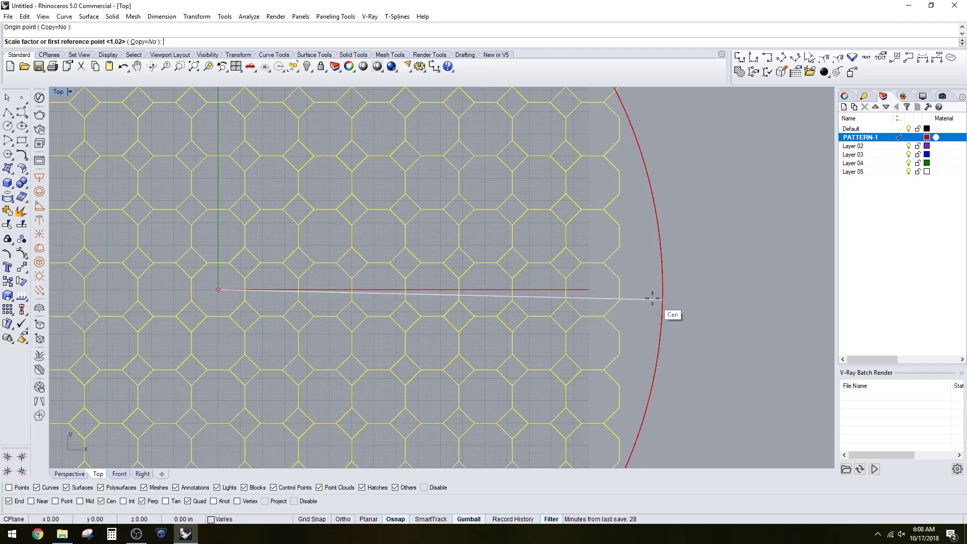
left_click(619, 289)
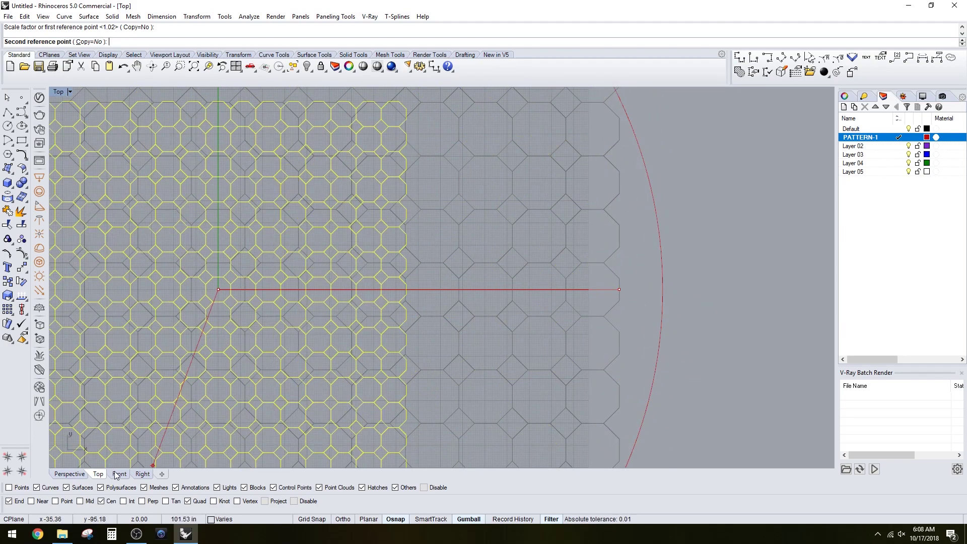
left_click(111, 502)
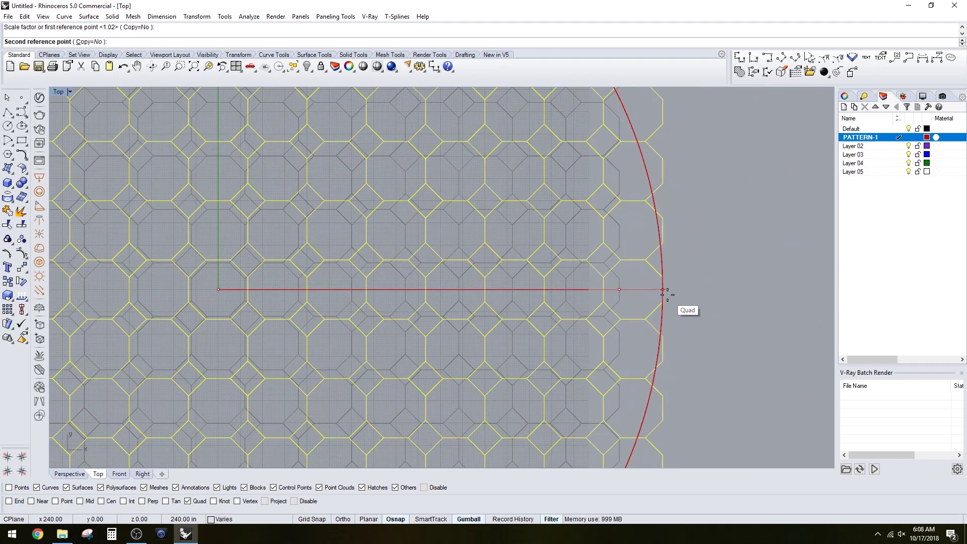
left_click(667, 295)
scroll(666, 310, "down", 16)
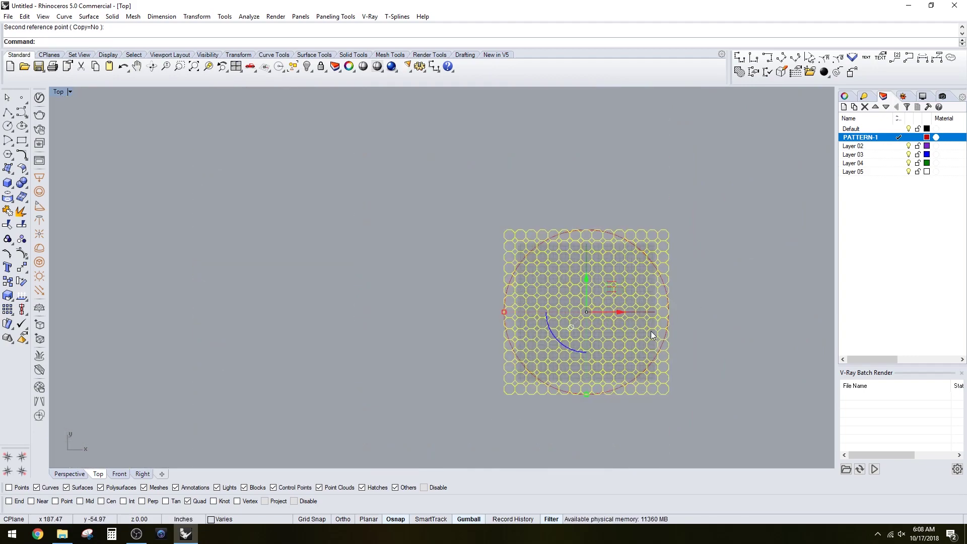
scroll(637, 325, "up", 12)
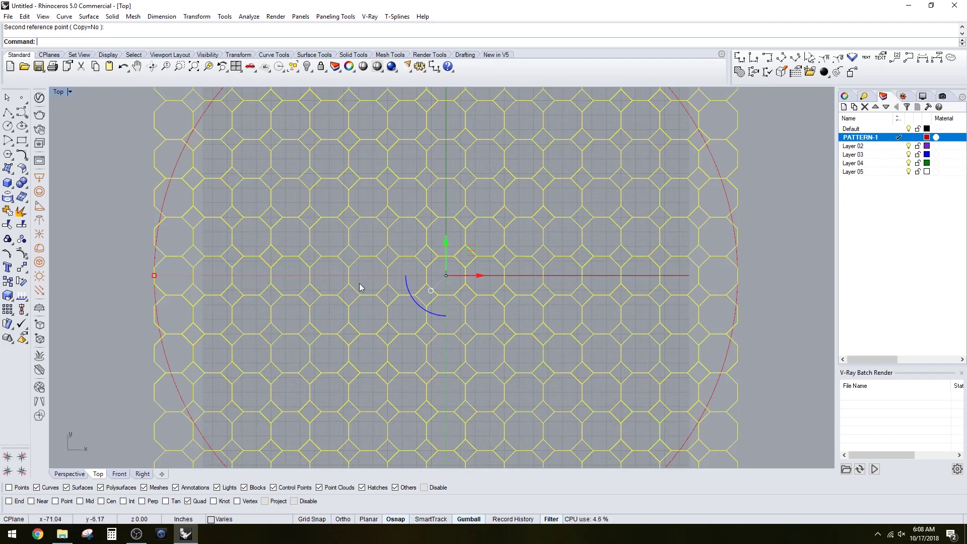
scroll(747, 281, "up", 2)
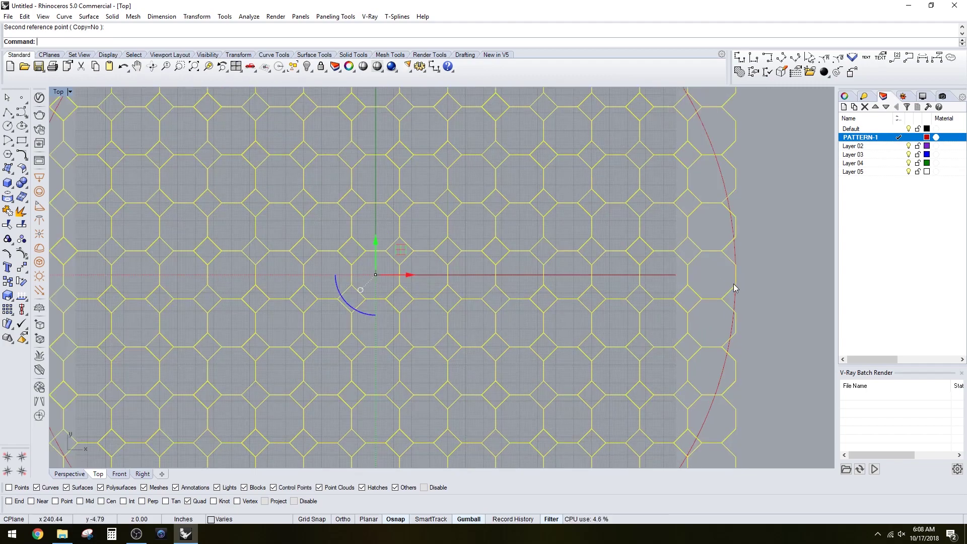
scroll(647, 274, "down", 12)
key("Escape")
Move the large circle to the Default layer.
scroll(658, 237, "up", 4)
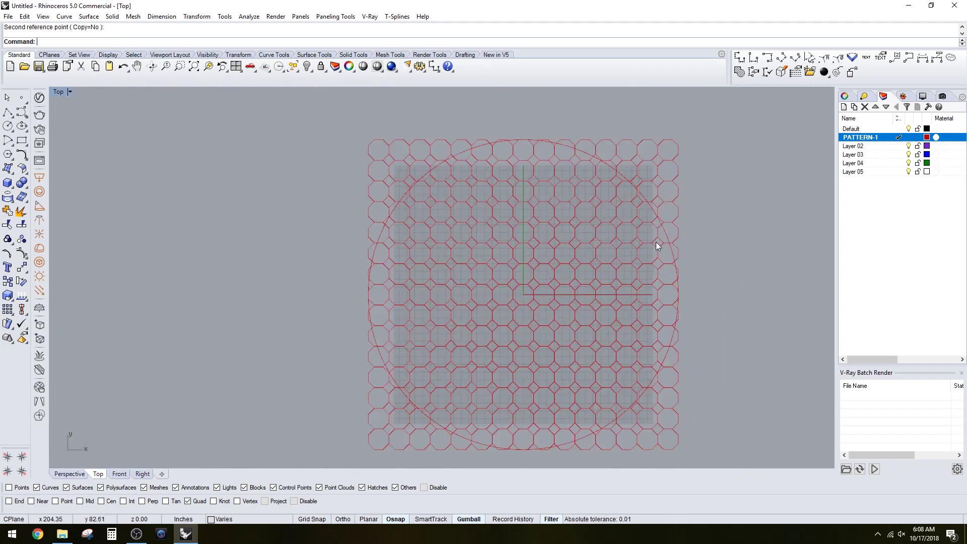
right_click_drag(738, 274, 710, 274)
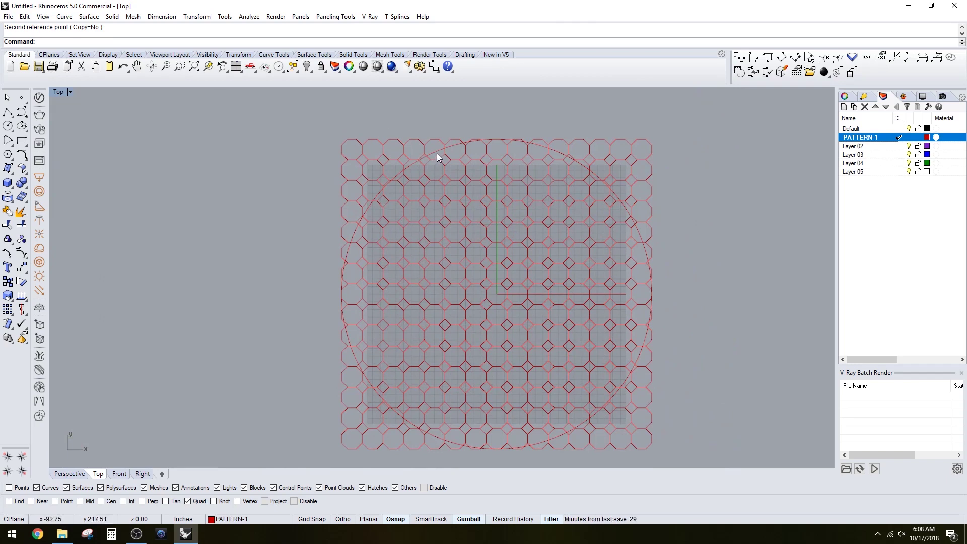
left_click(534, 143)
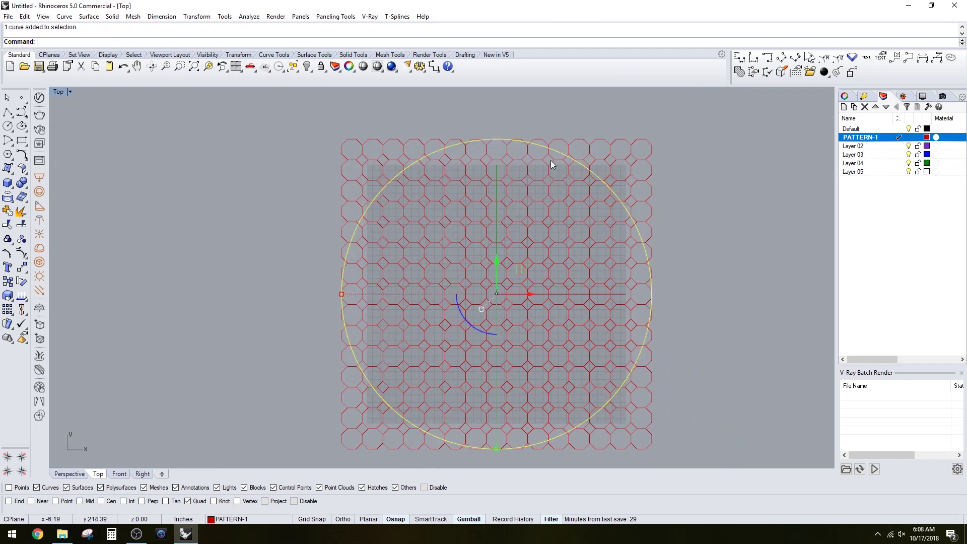
right_click(856, 131)
left_click(886, 306)
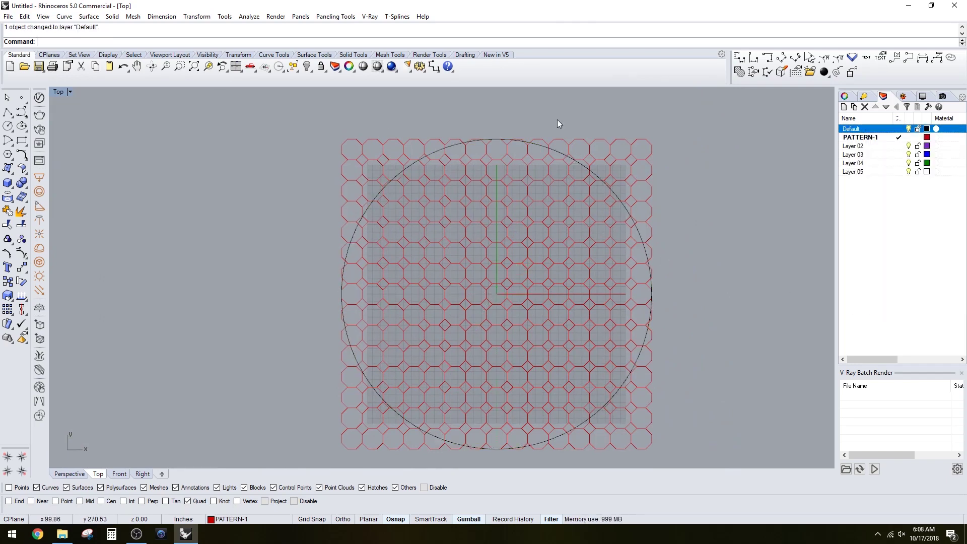
Explode all the octagons on the PATTERN-1 layer into segments and delete the duplicate segments found with SelDup.
right_click_drag(779, 228, 770, 204)
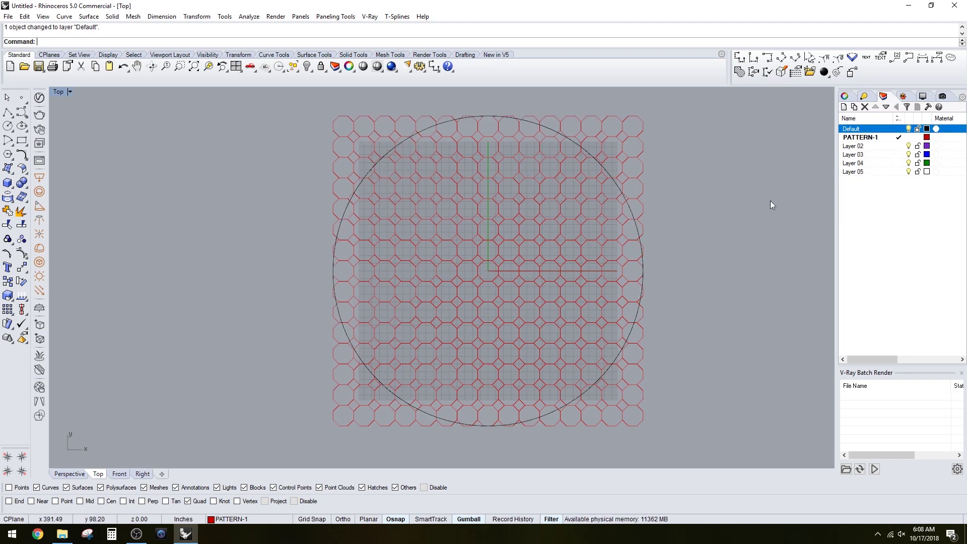
left_click(889, 131)
right_click(881, 139)
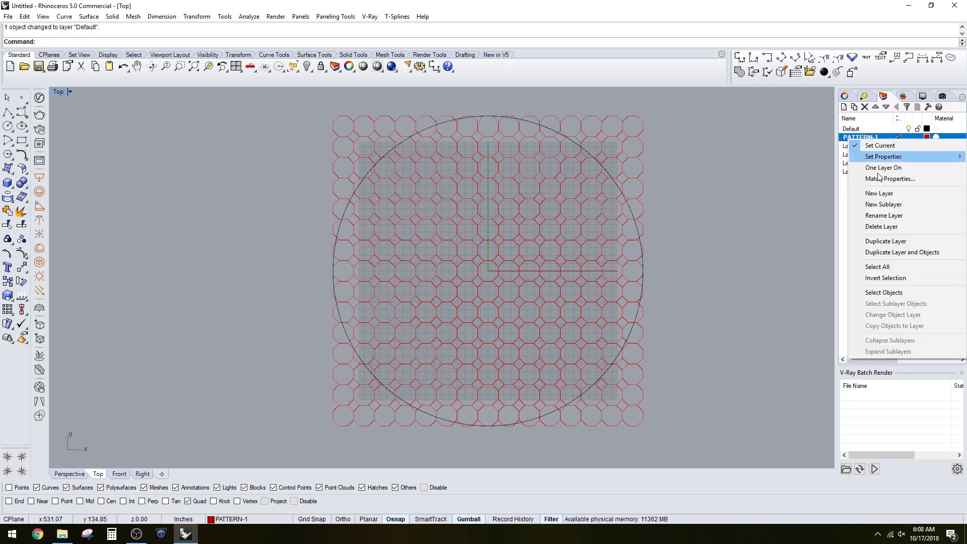
left_click(901, 293)
right_click_drag(716, 229, 731, 220)
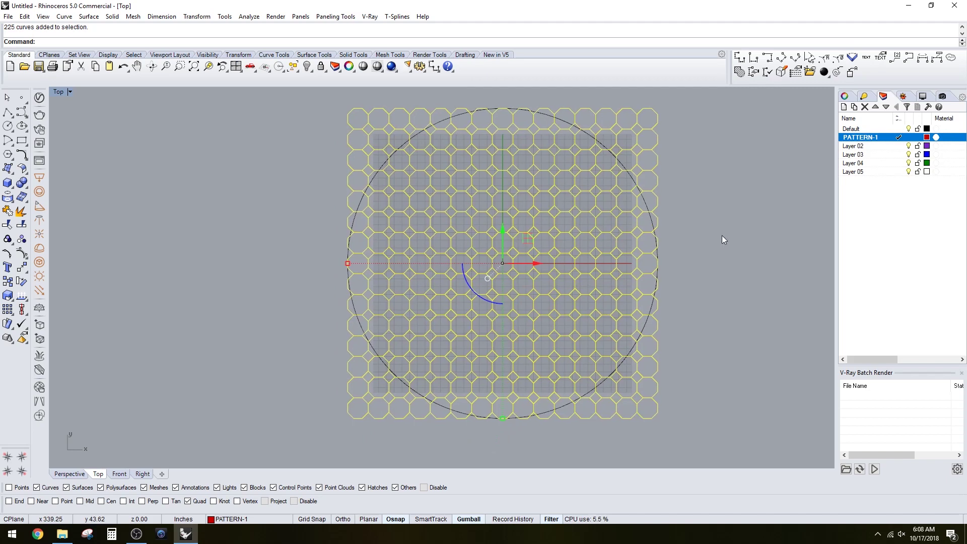
type("Explode")
key("Return")
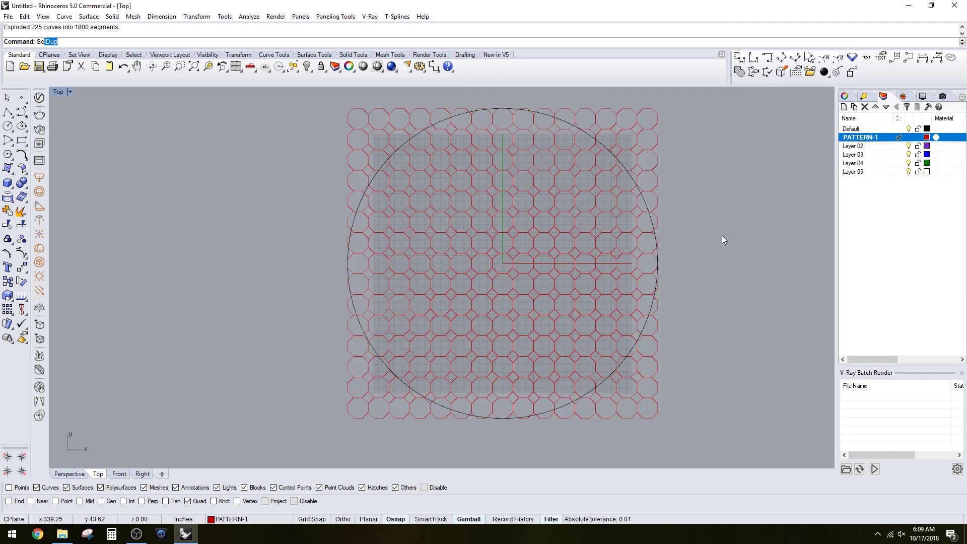
key("Return")
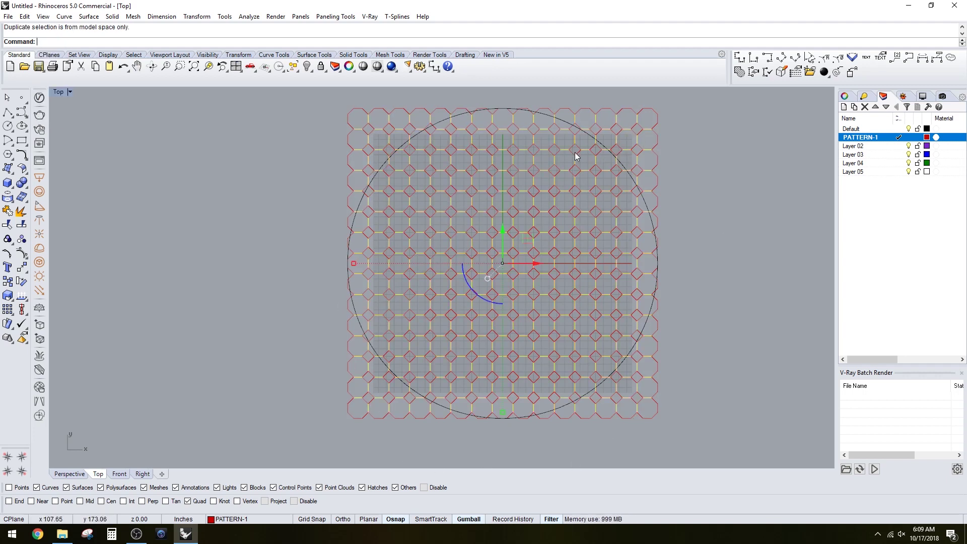
key("Delete")
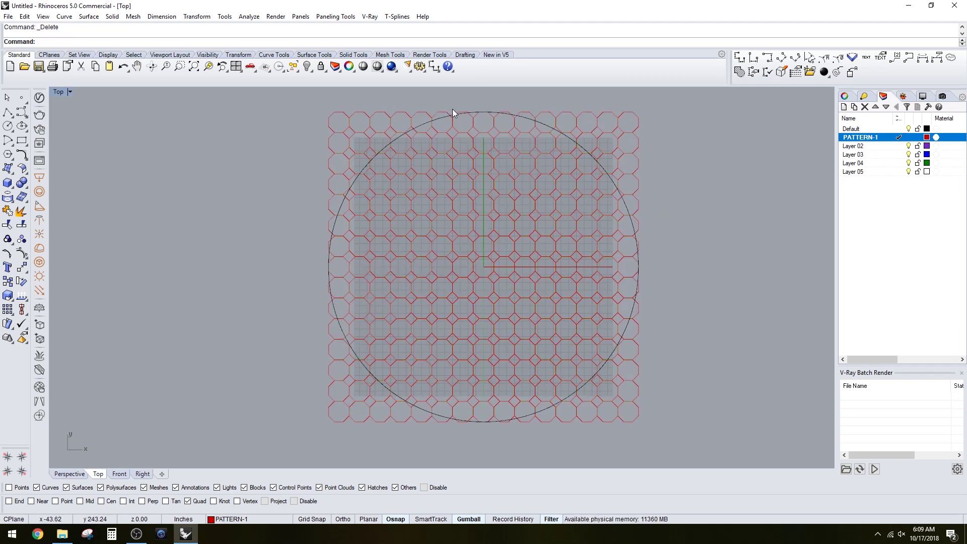
Select the whole octagon grid without the large circle and check the number of curves in the command history.
left_click_drag(293, 98, 682, 422)
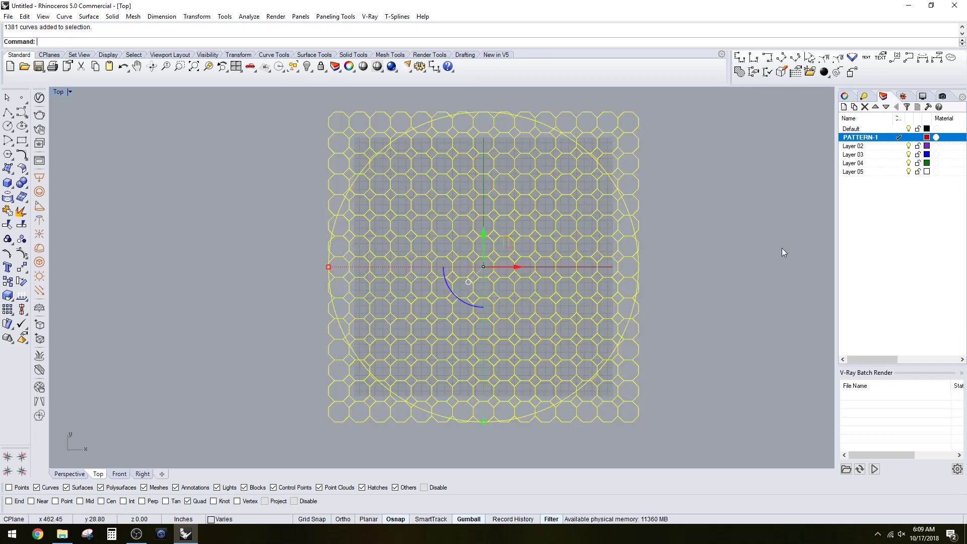
left_click(606, 368)
key("super")
left_click(705, 155)
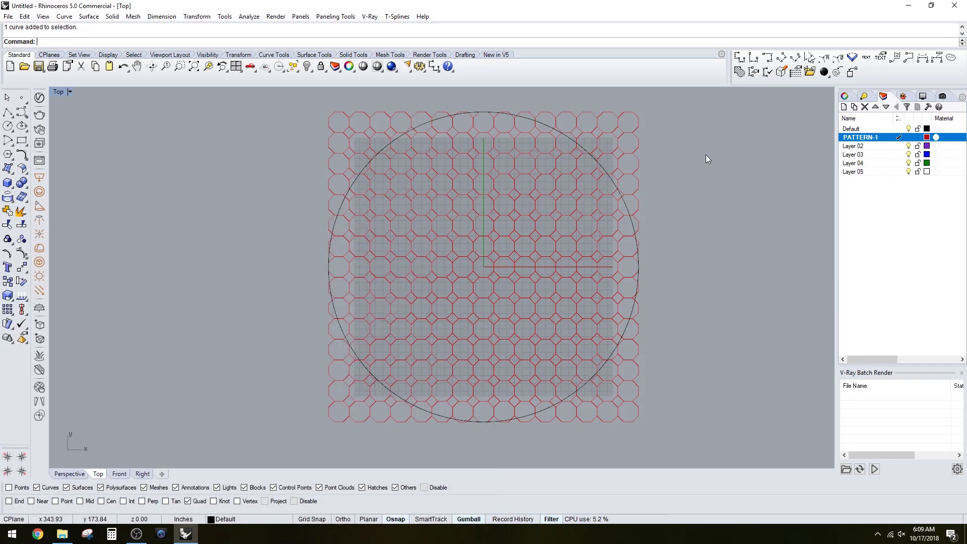
key("ctrl+a")
scroll(398, 138, "up", 4)
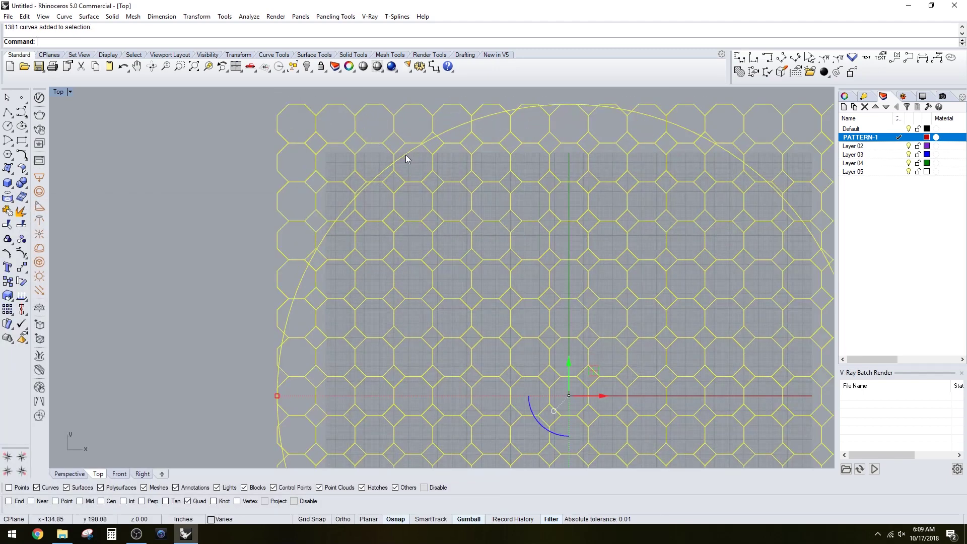
left_click(405, 153, "ctrl")
scroll(358, 158, "down", 5)
scroll(461, 205, "up", 2)
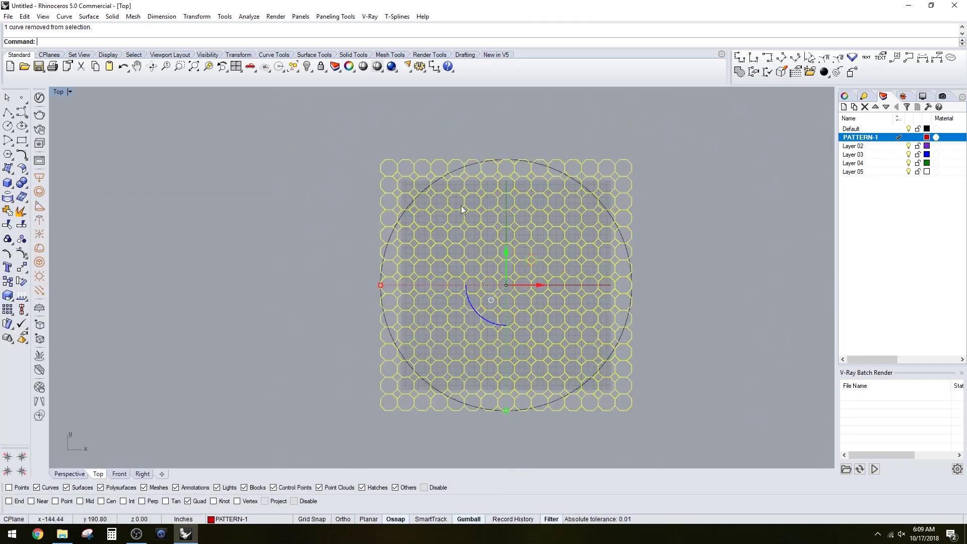
right_click_drag(764, 270, 775, 286)
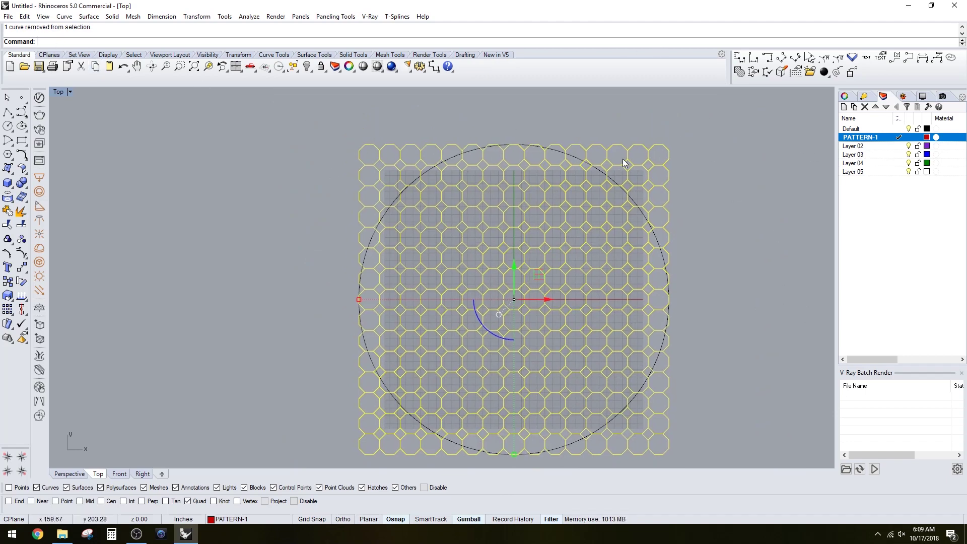
left_click(961, 27)
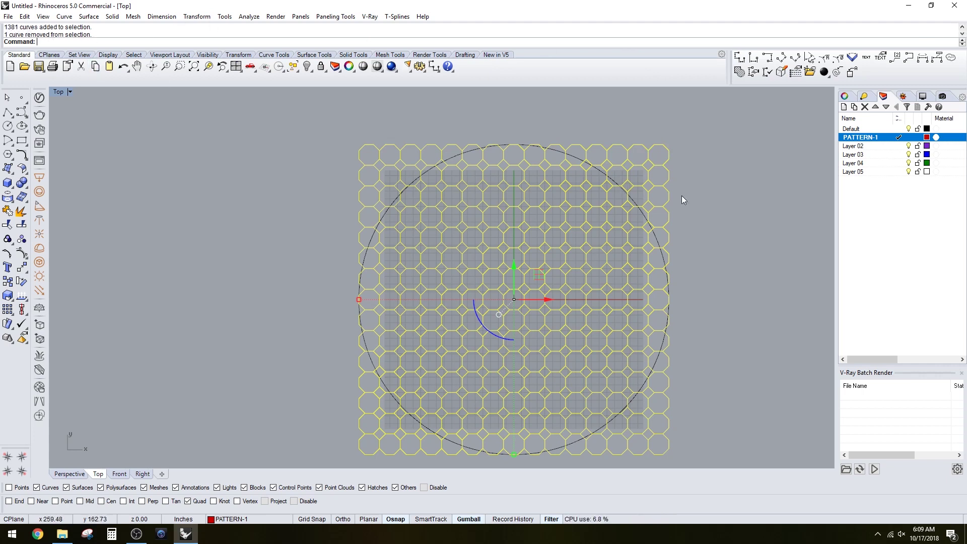
left_click(692, 275)
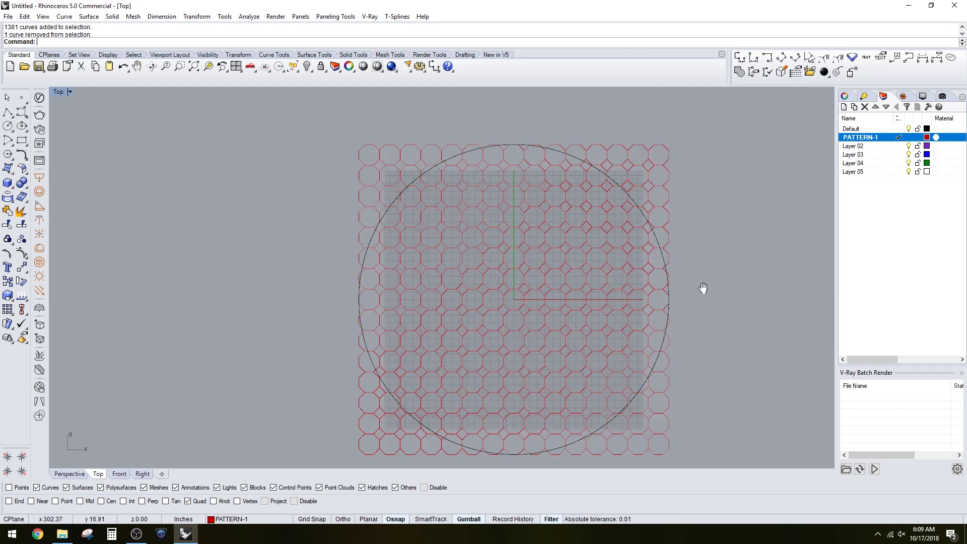
right_click_drag(700, 284, 635, 270)
Make Layer 02 current, lock the Default and PATTERN-1 layers, and rename Layer 02 as DOME.
left_click(898, 145)
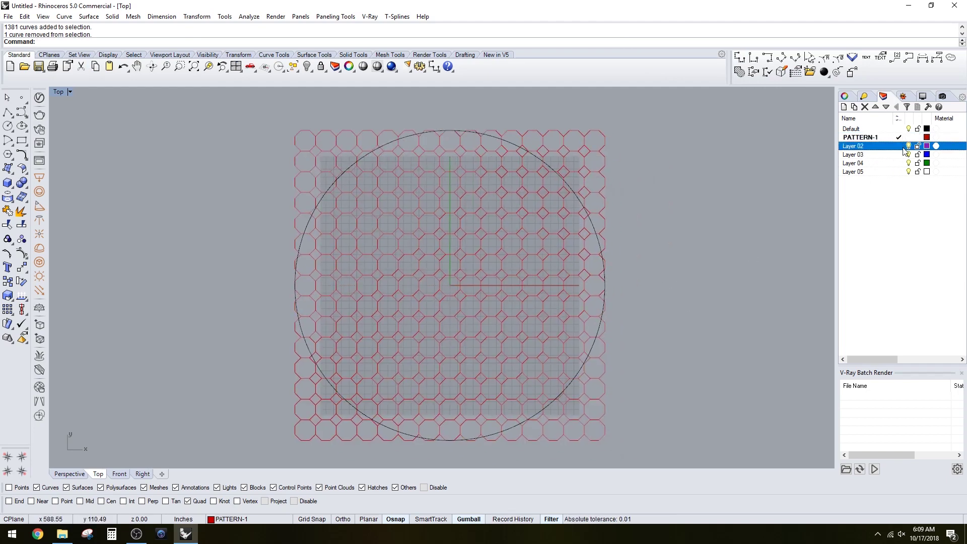
left_click(918, 129)
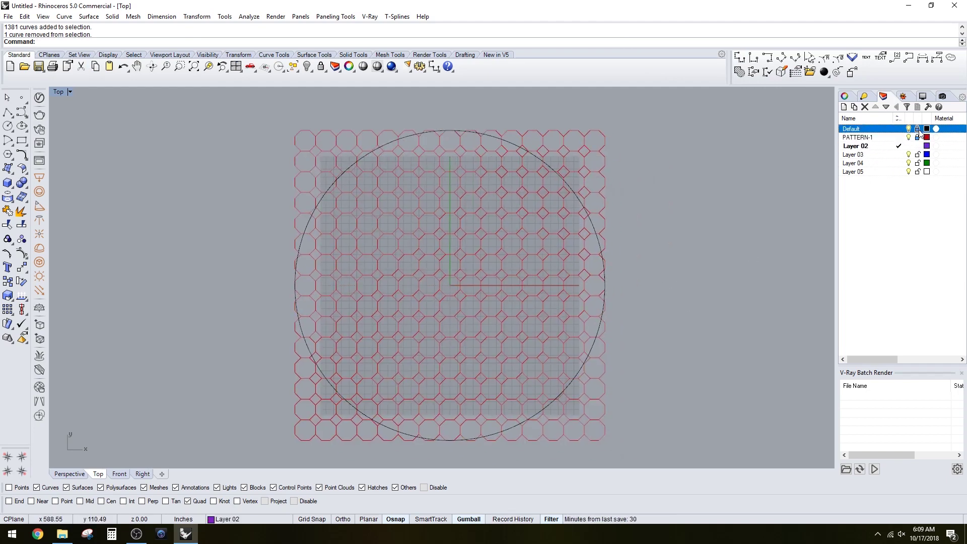
left_click(874, 147)
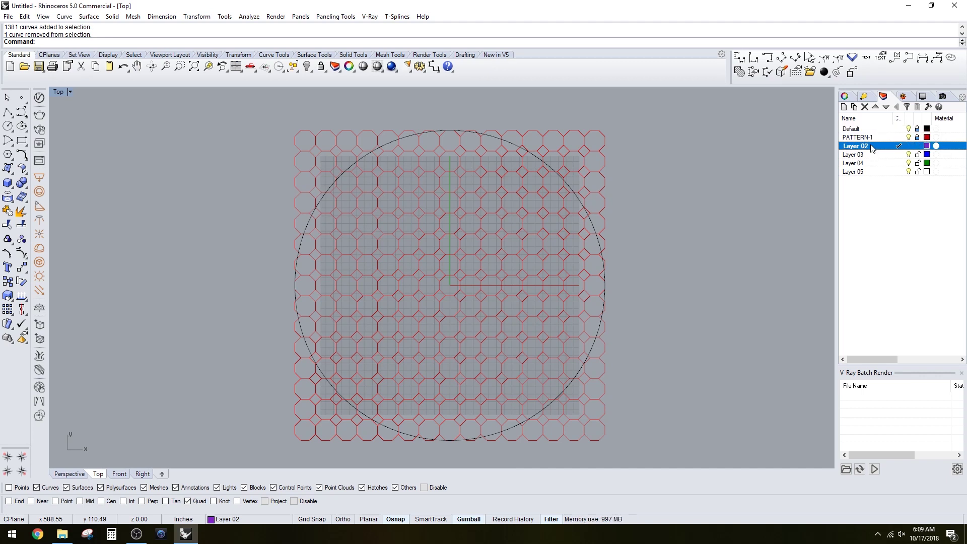
left_click(871, 146)
type("DOME")
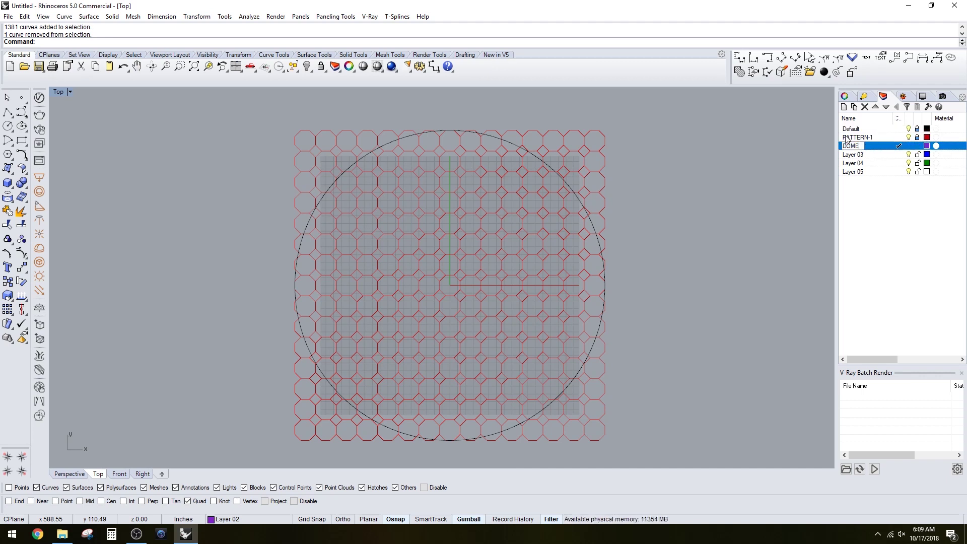
key("Return")
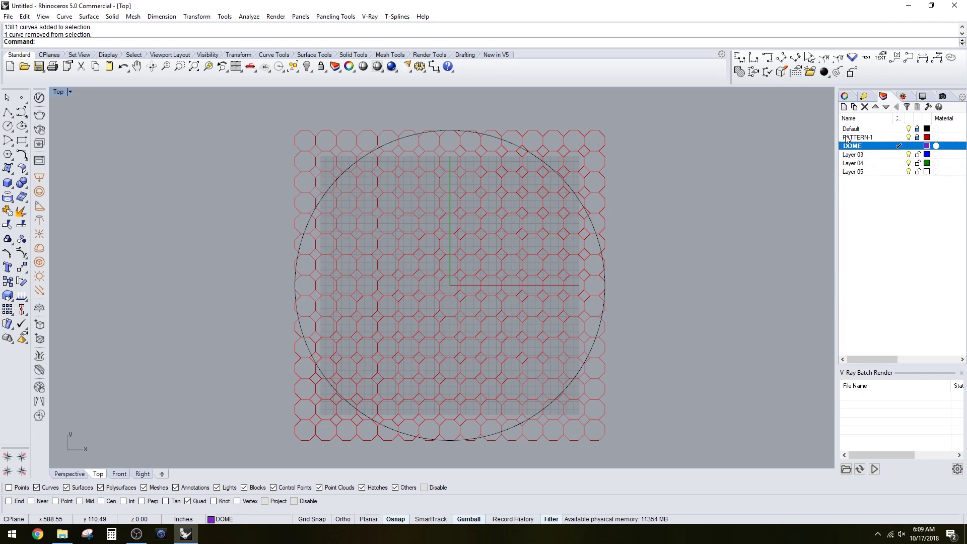
Switch to a maximized Perspective view that shows the octagon grid and the circle.
double_click(63, 92)
double_click(464, 95)
scroll(458, 164, "down", 15)
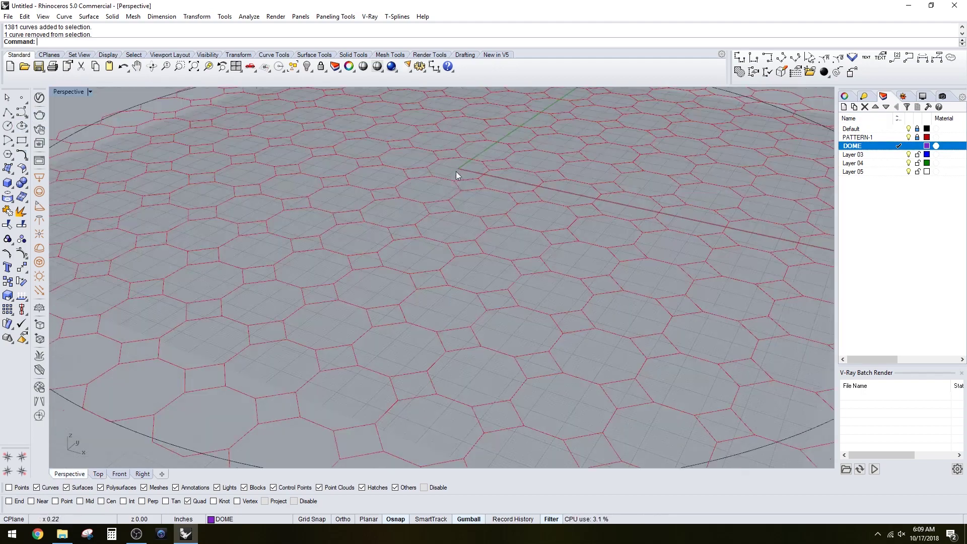
right_click_drag(455, 171, 496, 233)
scroll(603, 263, "up", 4)
right_click_drag(322, 125, 343, 147)
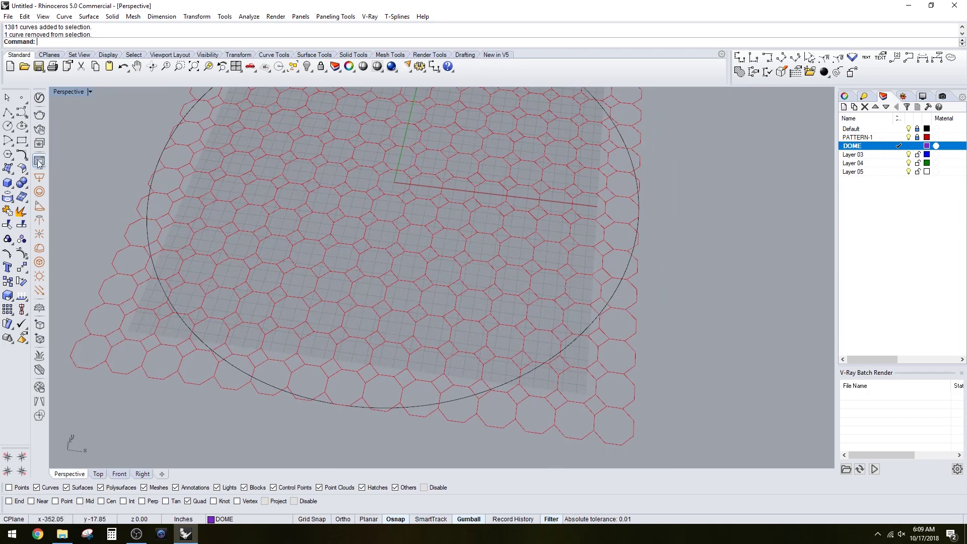
Draw a polyline from the circle's centre to its quadrant on the X axis, using the Cen and Quad snaps.
left_click(7, 112)
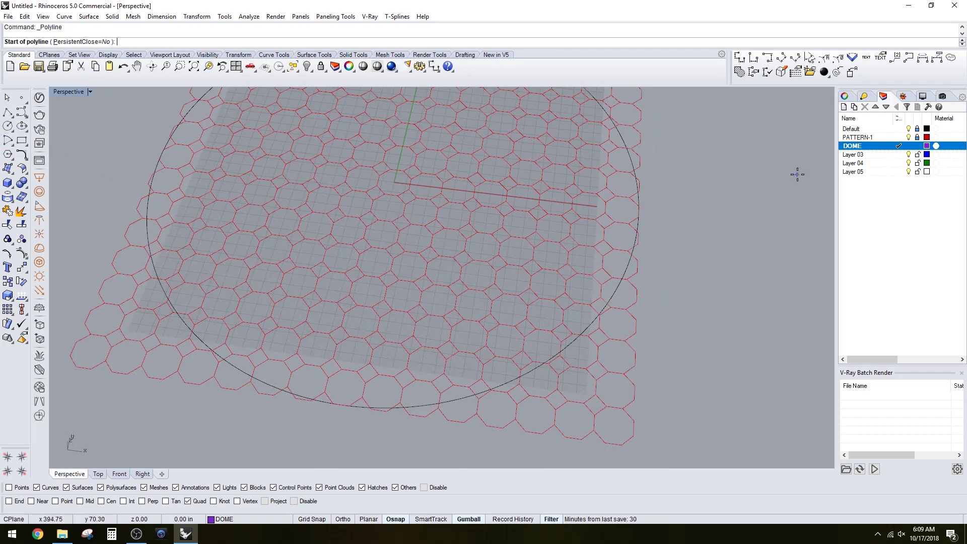
right_click_drag(793, 170, 725, 259)
scroll(719, 257, "up", 4)
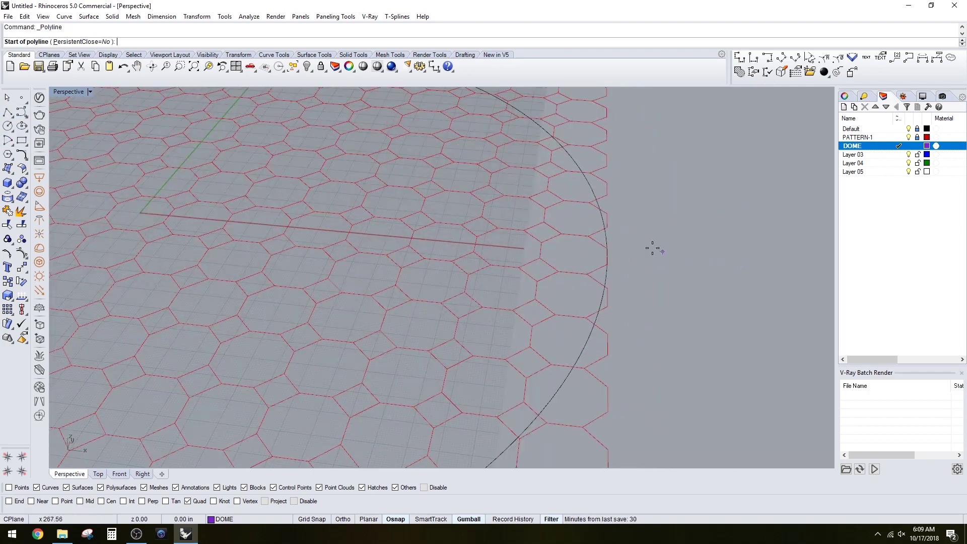
left_click(198, 504)
left_click(110, 501)
scroll(613, 244, "down", 1)
left_click(622, 272)
scroll(610, 257, "down", 3)
scroll(610, 257, "up", 4)
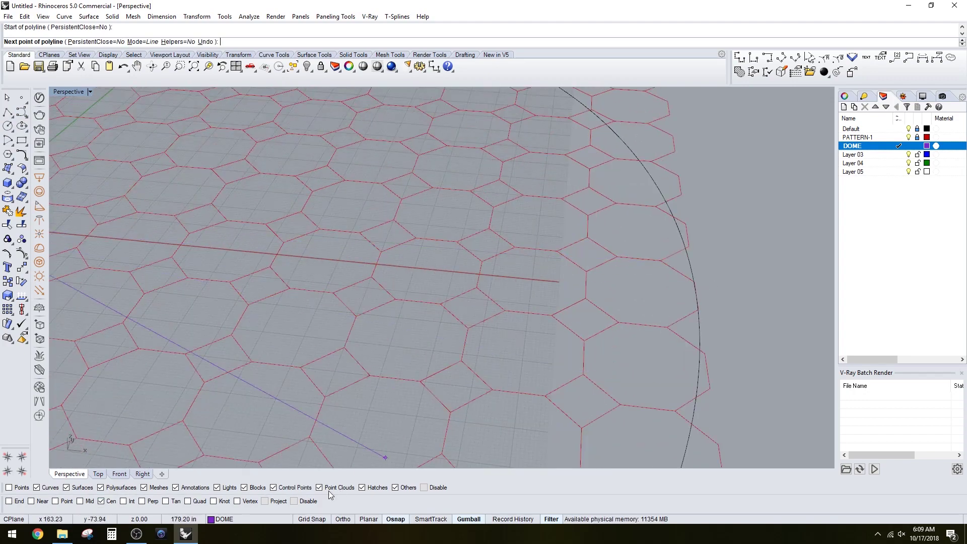
left_click(111, 501)
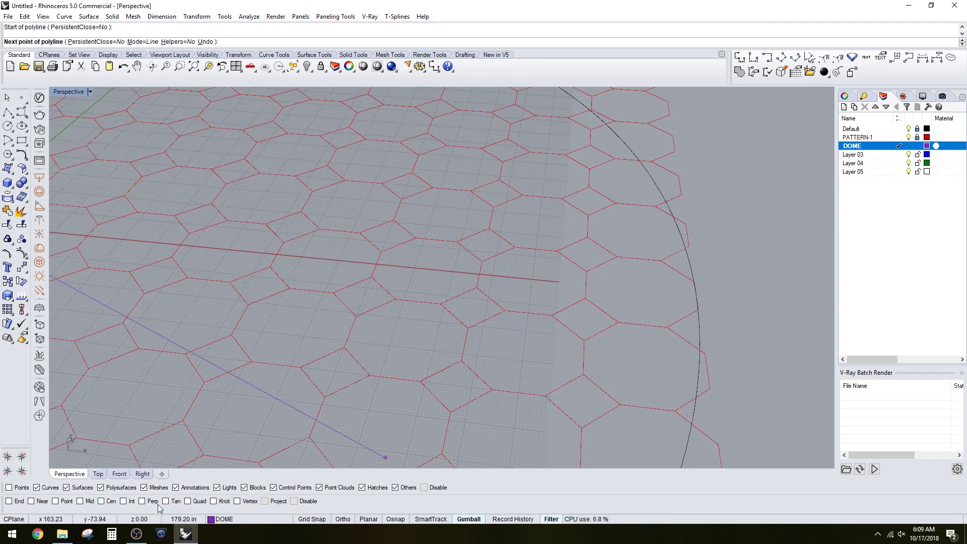
left_click(198, 501)
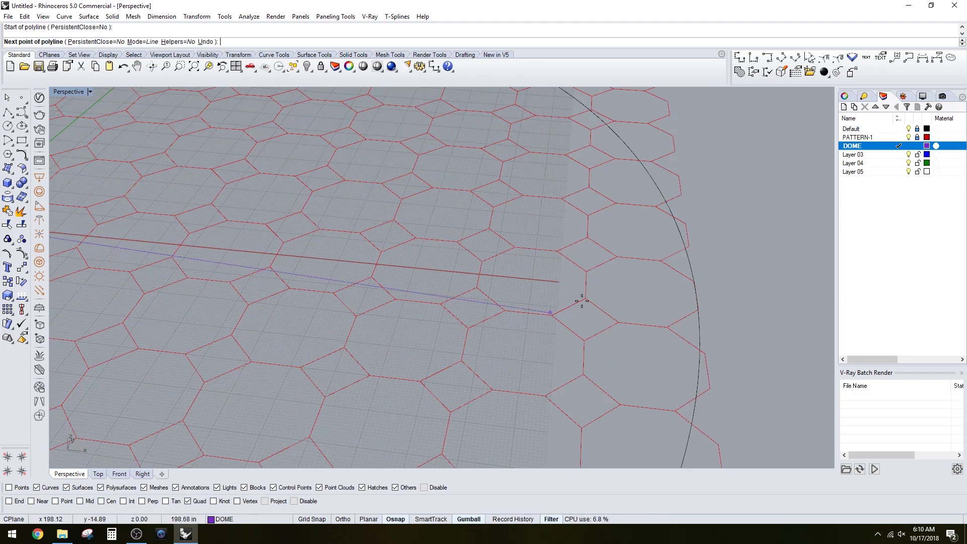
left_click(696, 293)
key("Return")
Extrude the radius line straight up into a vertical rectangular surface with ExtrudeCrv, and delete the original line.
scroll(680, 297, "down", 3)
left_click(678, 295)
right_click_drag(677, 295, 542, 280)
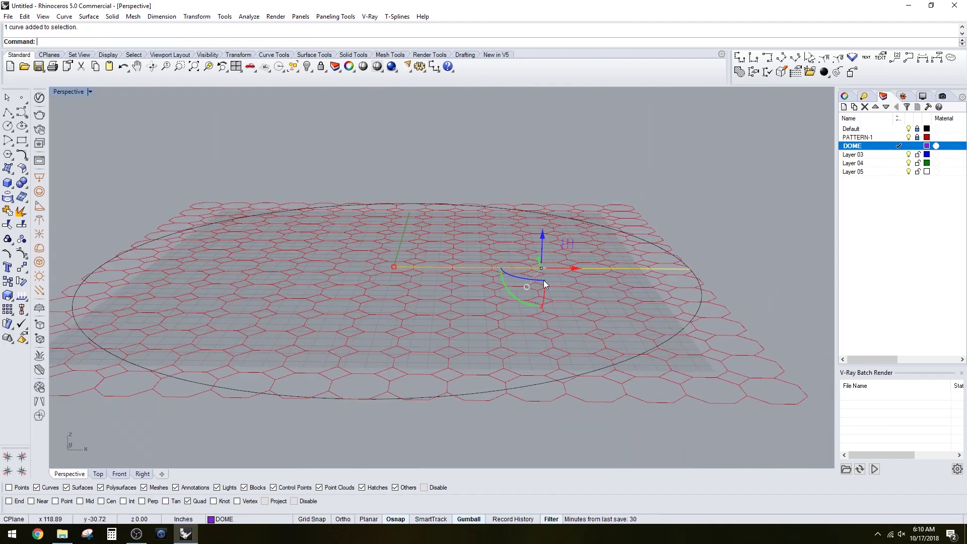
type("ExtrudeCrv")
key("Return")
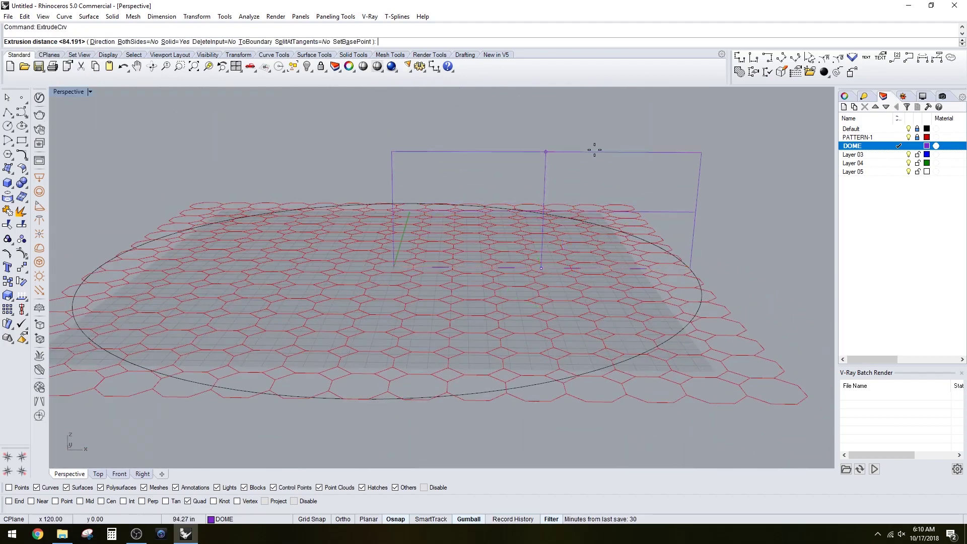
left_click(586, 133)
right_click_drag(564, 235, 583, 221)
key("Delete")
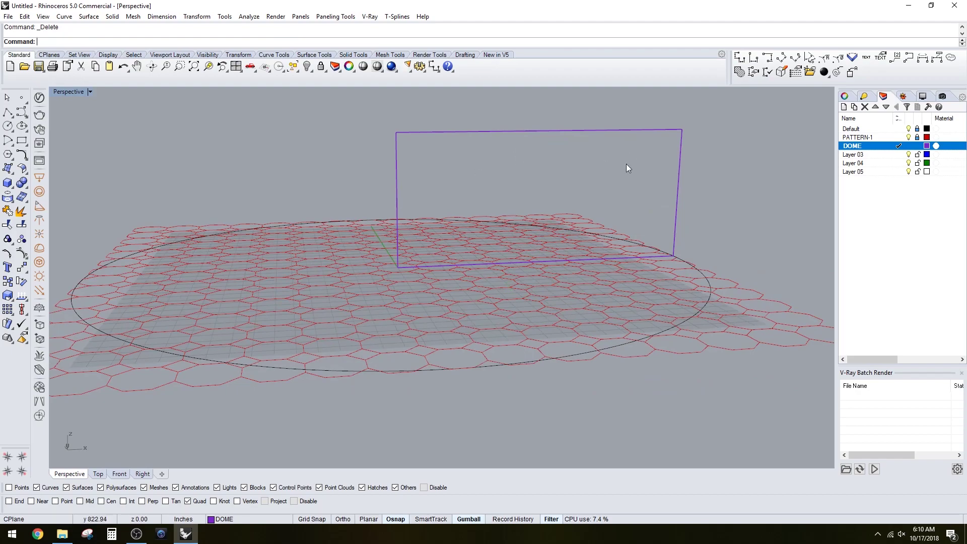
Draw an arc from the surface's upper corner above the circle's centre to its lower corner on the circle, starting along the top edge.
right_click_drag(693, 249, 447, 173)
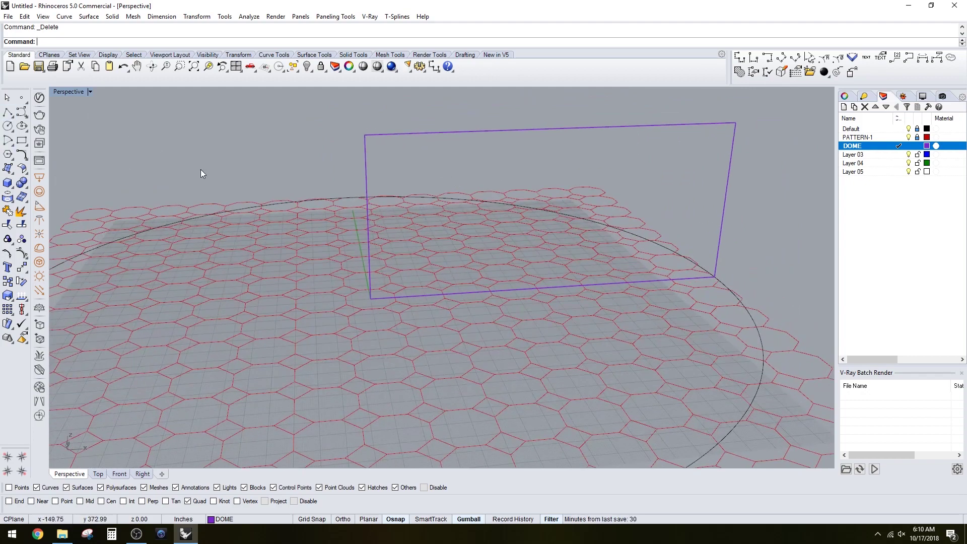
right_click_drag(200, 169, 350, 201)
right_click_drag(469, 225, 443, 180)
type("rc")
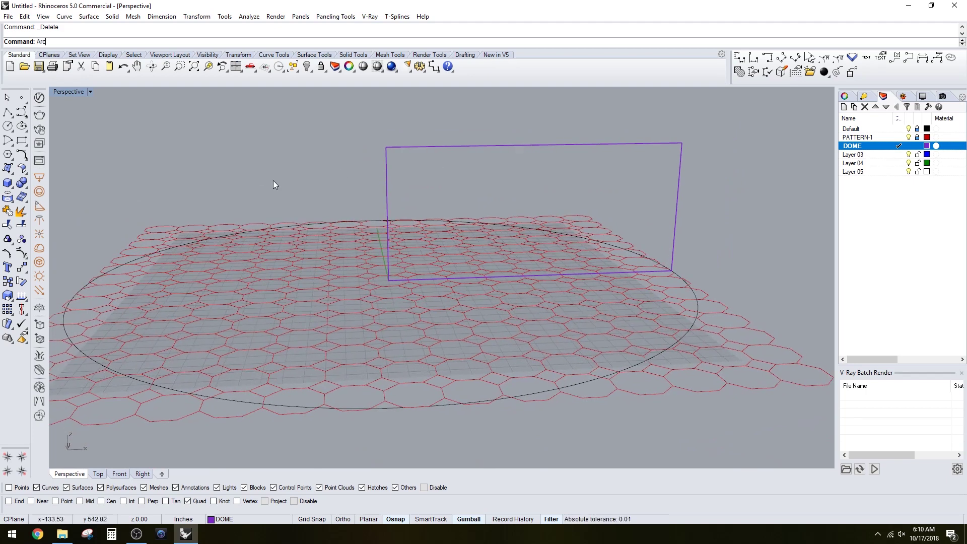
key("Return")
left_click(94, 41)
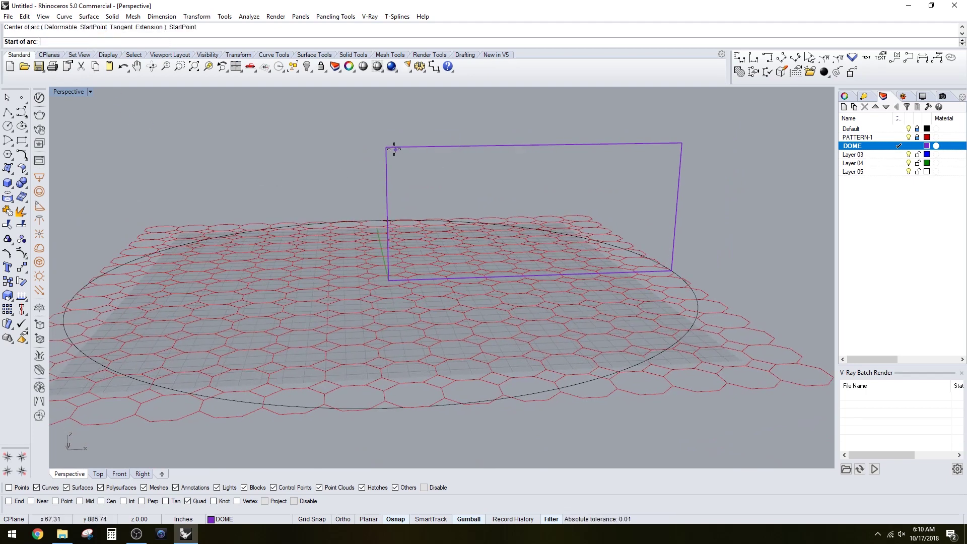
left_click(10, 501)
left_click(386, 147)
scroll(674, 250, "up", 3)
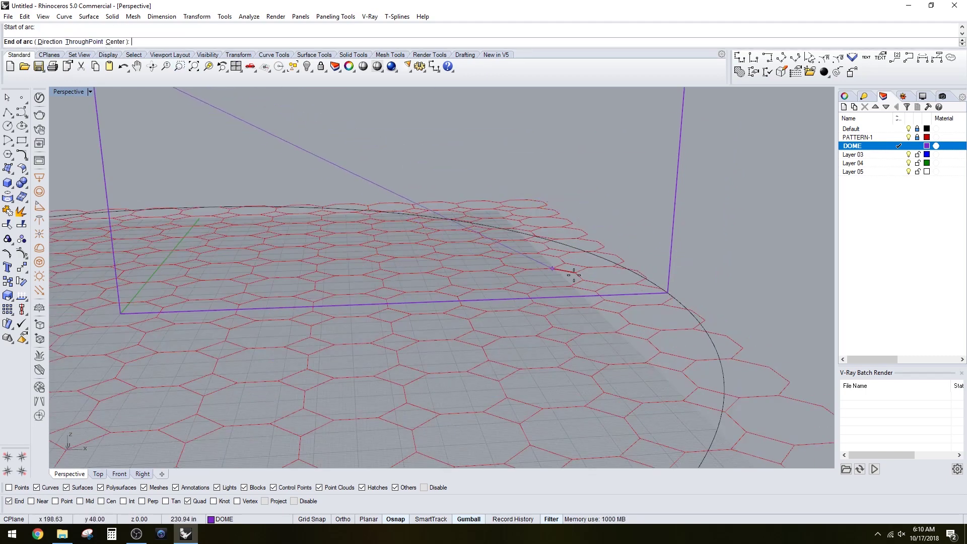
scroll(680, 297, "up", 3)
left_click(684, 296)
scroll(684, 296, "down", 5)
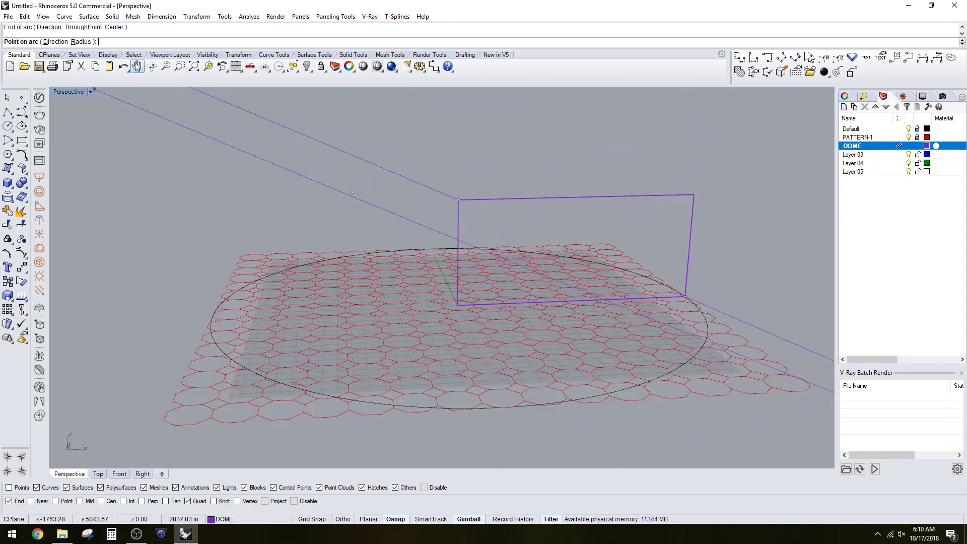
left_click(695, 195)
right_click_drag(609, 234, 622, 204)
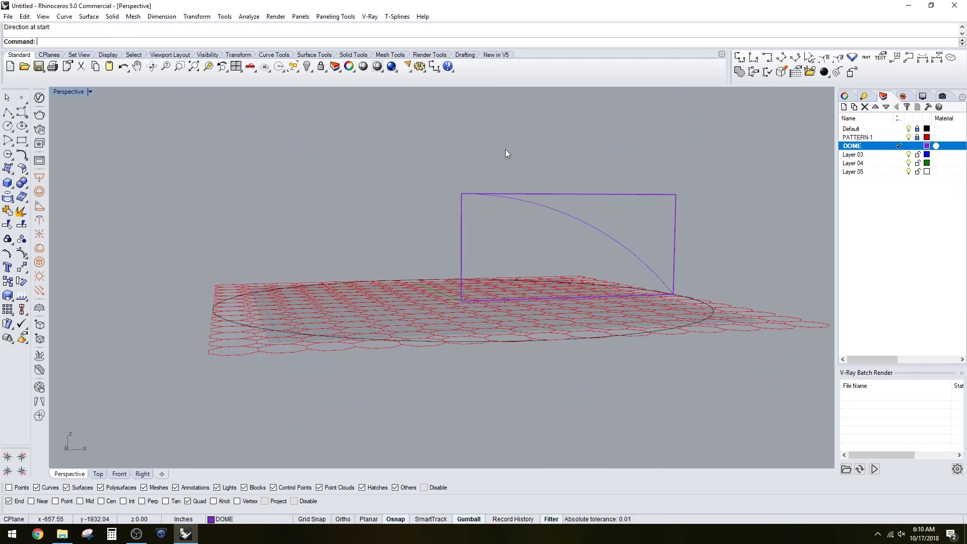
Unlock the Default layer and sweep the arc along the large circle with Sweep1, with Record History on and the Freeform style.
right_click_drag(586, 184, 658, 259)
scroll(689, 319, "up", 4)
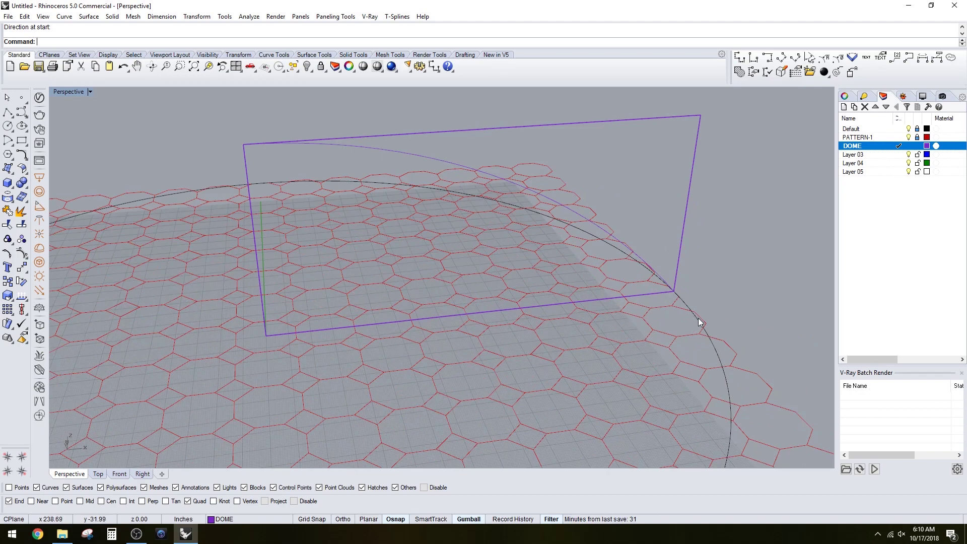
left_click(917, 130)
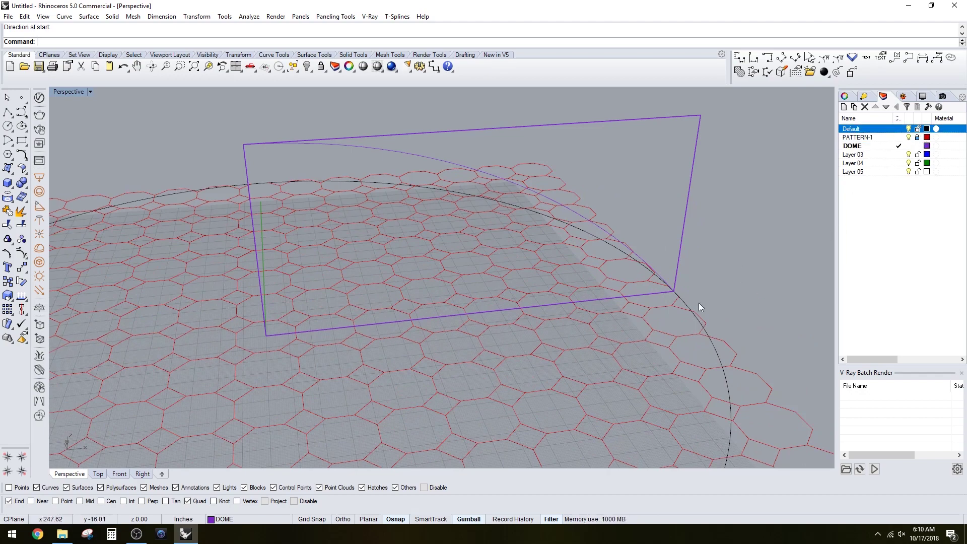
left_click(693, 318)
right_click_drag(603, 340, 580, 248)
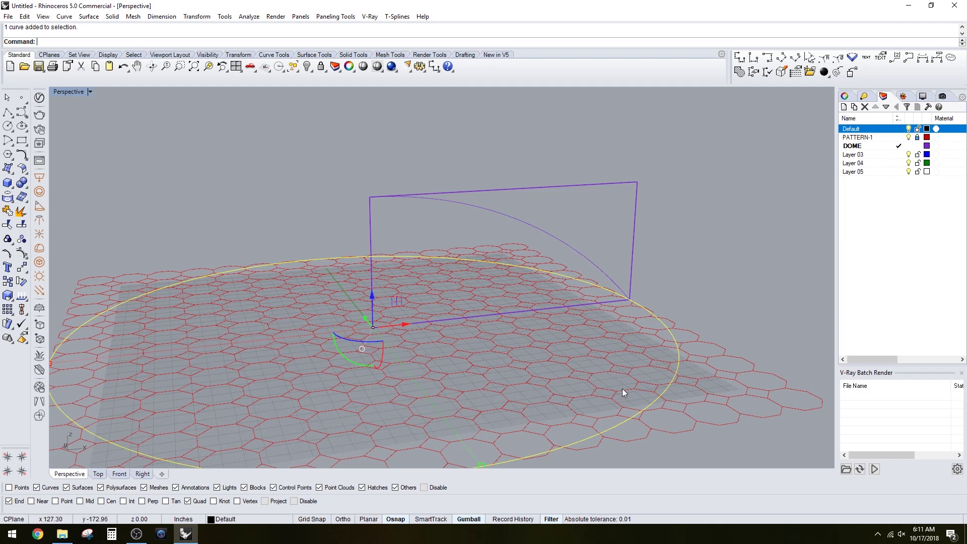
key("Return")
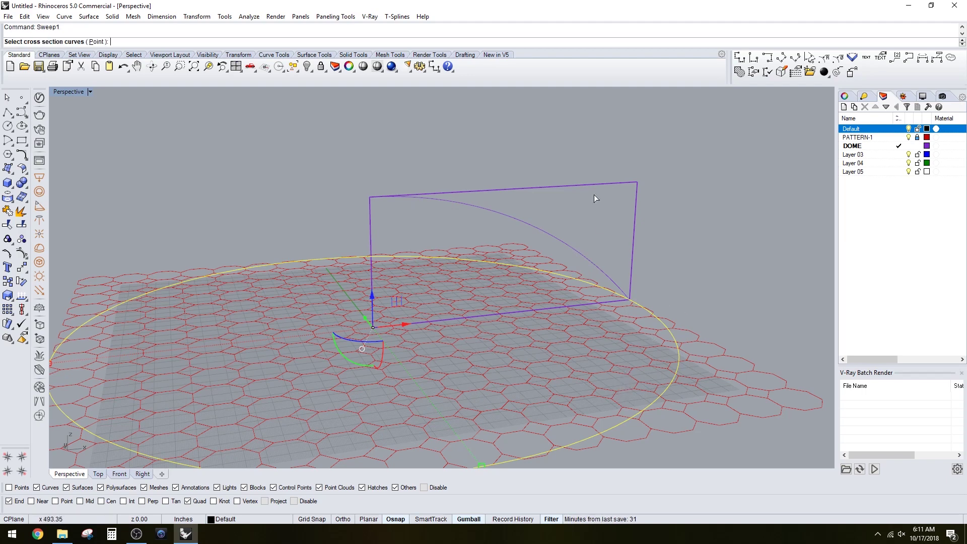
left_click(496, 213)
mouse_move(618, 252)
right_mouse_down()
mouse_move(638, 223)
mouse_move(614, 241)
right_mouse_up()
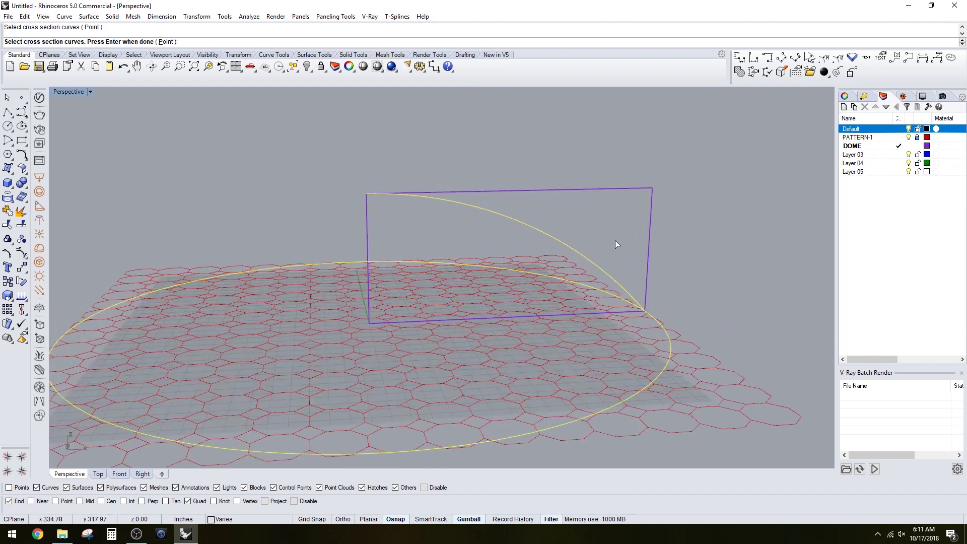
left_click(500, 519)
mouse_move(657, 418)
right_mouse_down()
mouse_move(649, 403)
mouse_move(666, 409)
right_mouse_up()
right_click(666, 409)
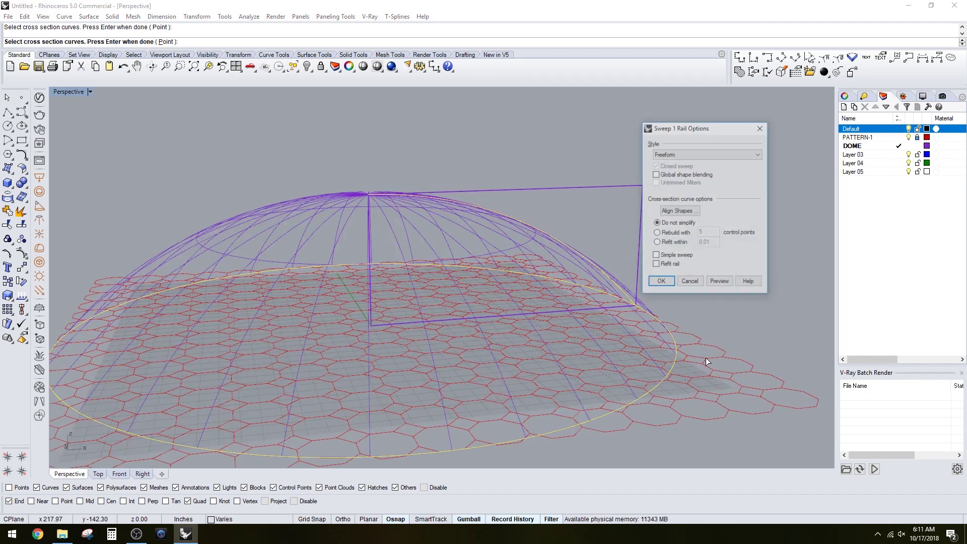
left_click(719, 282)
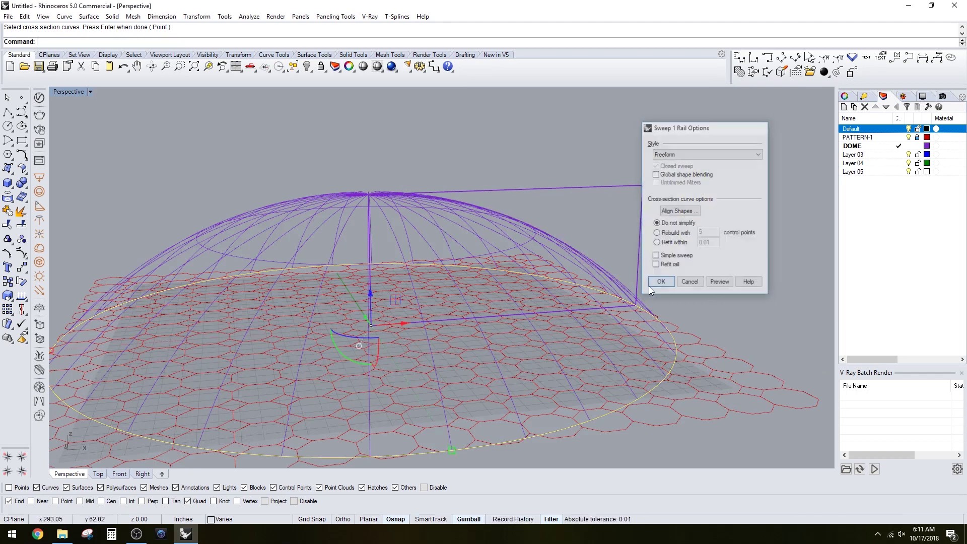
Confirm the one-rail sweep and delete the vertical rectangular helper surface.
left_click(651, 284)
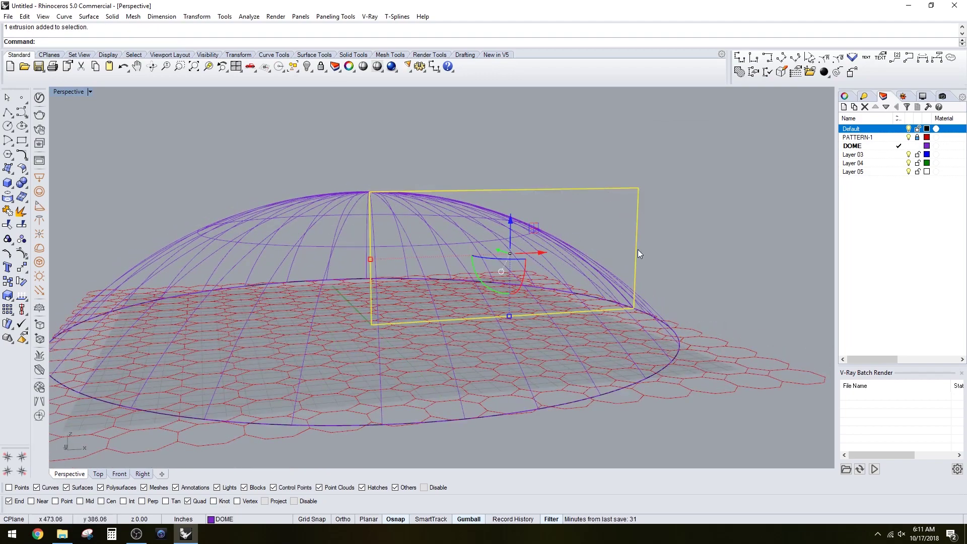
key("Delete")
right_click_drag(637, 249, 670, 275)
scroll(571, 301, "down", 6)
scroll(495, 240, "up", 3)
Show the dome profile arc's control points and raise its middle point to reshape the dome through history.
left_click(494, 232)
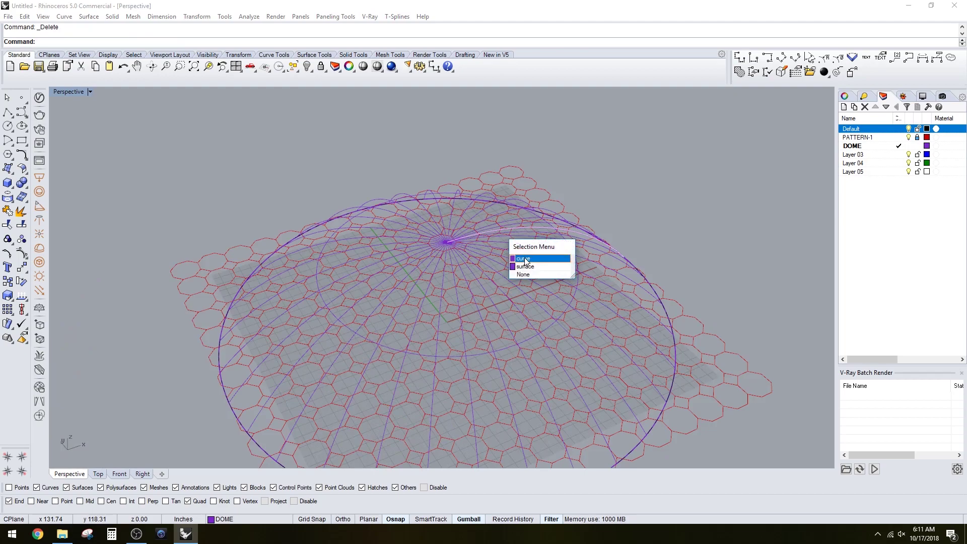
left_click(534, 258)
right_click_drag(534, 258, 612, 278)
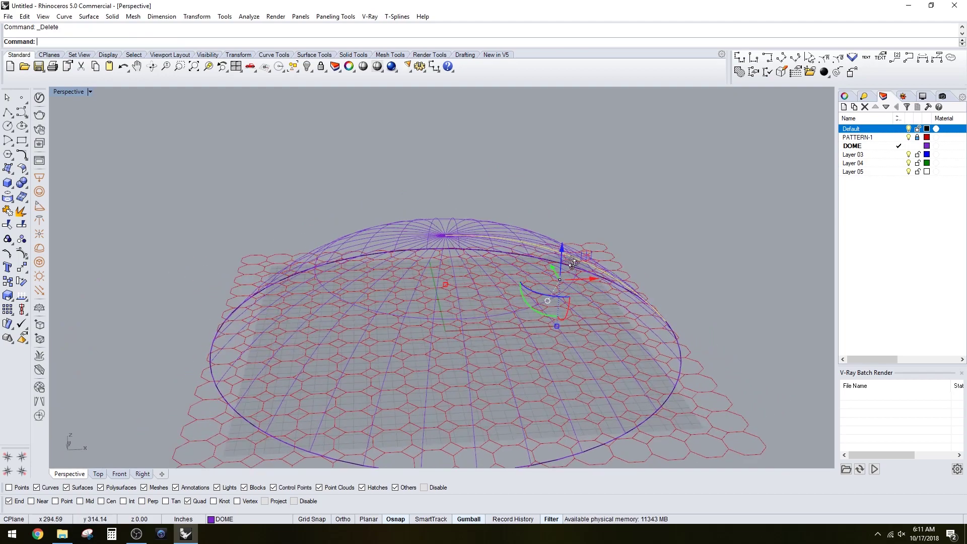
key("F10")
right_click_drag(506, 264, 505, 238)
left_click(578, 227)
mouse_move(578, 228)
right_mouse_down()
mouse_move(650, 250)
mouse_move(601, 234)
mouse_move(556, 244)
mouse_move(660, 248)
mouse_move(587, 216)
right_mouse_up()
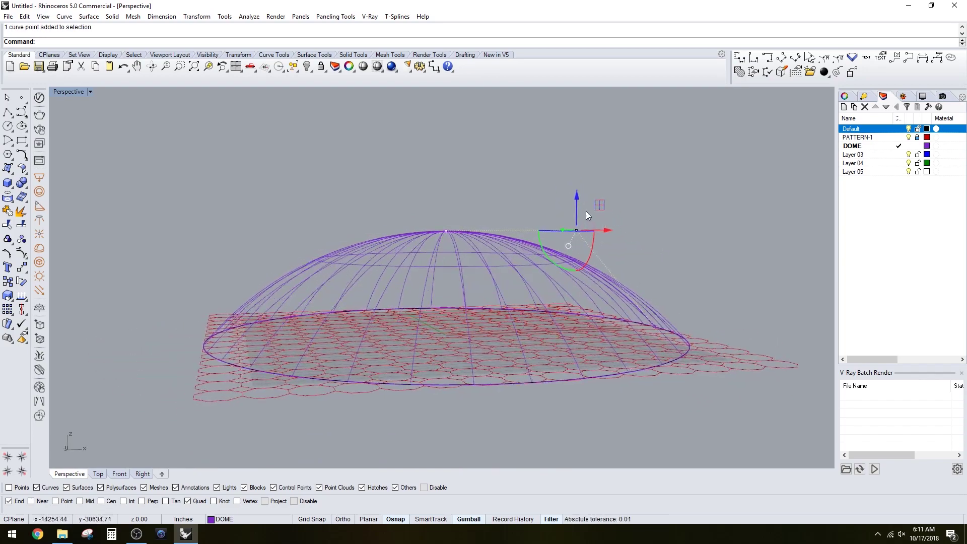
left_click_drag(577, 201, 577, 152)
right_click_drag(595, 180, 606, 222)
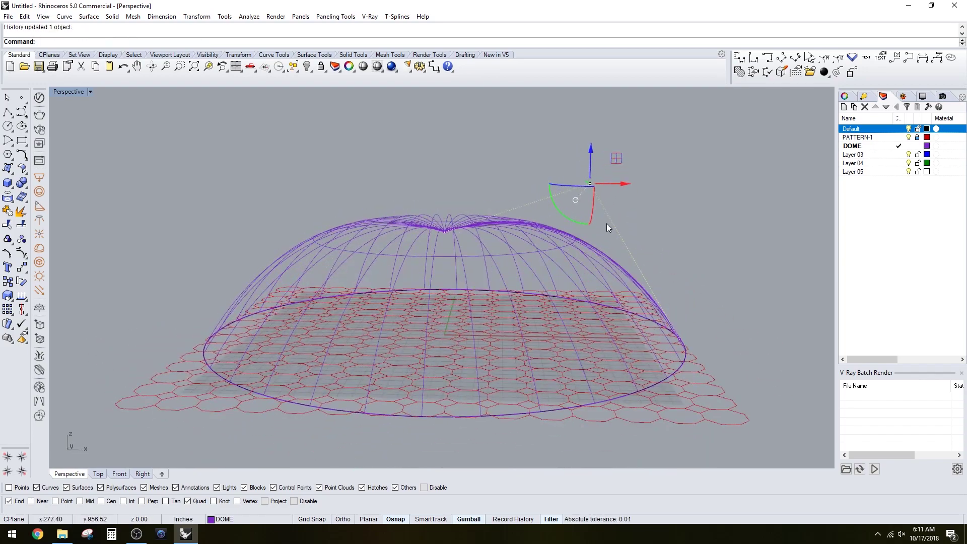
right_click_drag(620, 182, 742, 216)
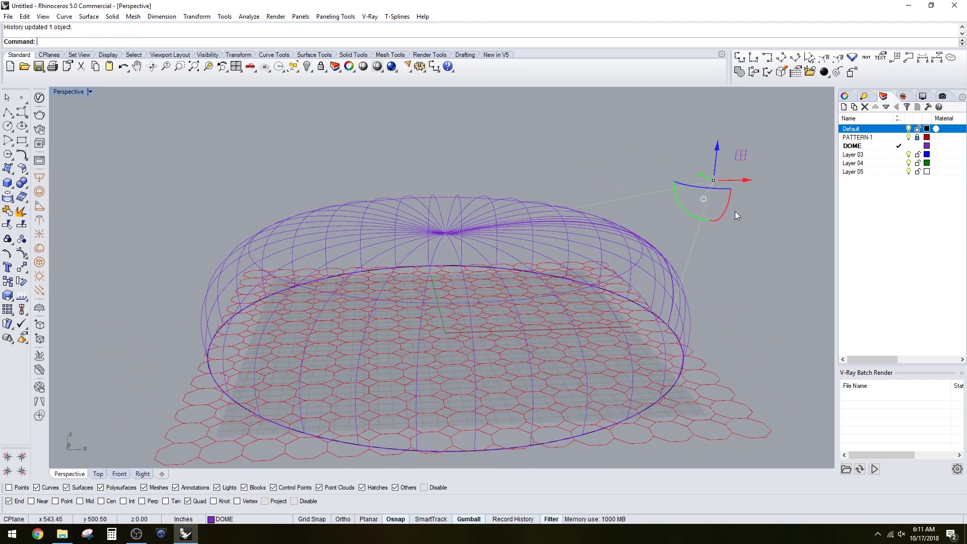
Undo the control point moves on the profile arc and hide its control points.
key("ctrl+z")
key("ctrl+z")
right_click_drag(684, 283, 670, 262)
key("Escape")
key("Escape")
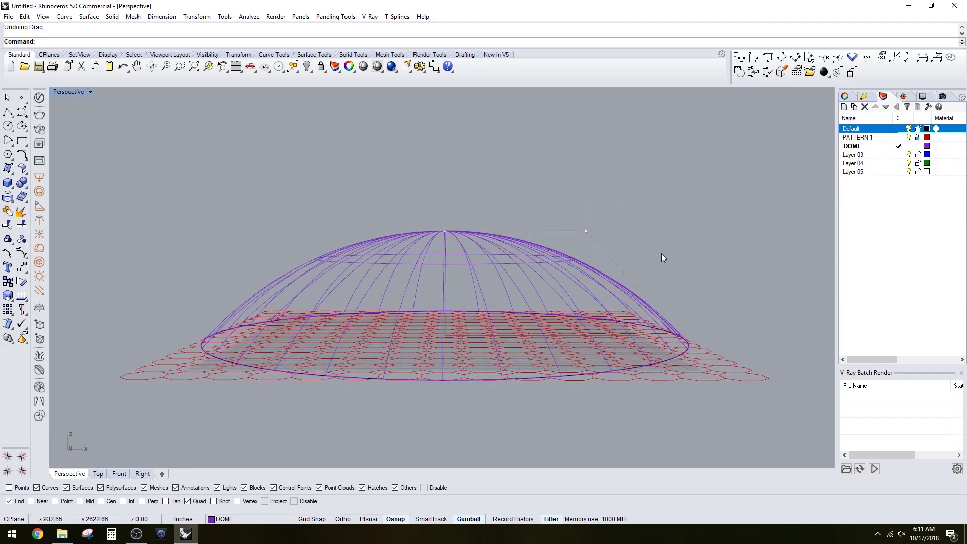
Show the base circle's control points, try pulling its negative-X quadrant point outward, and undo the move.
right_click_drag(481, 241, 653, 333)
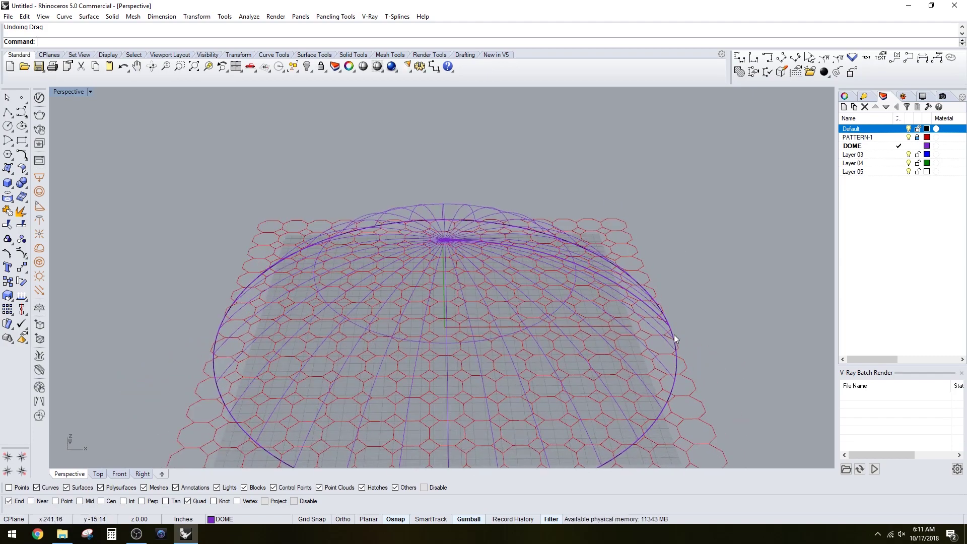
left_click(674, 338)
left_click(702, 361)
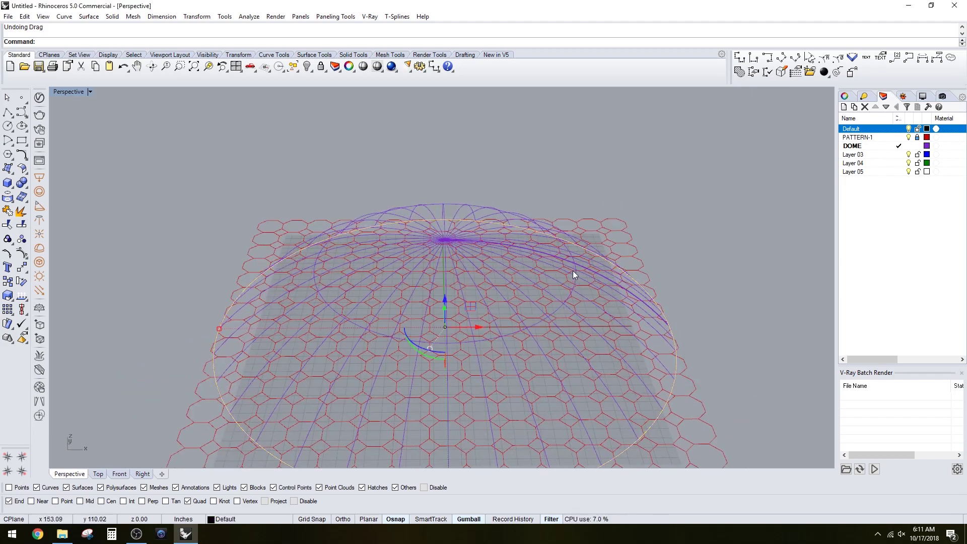
scroll(380, 266, "down", 2)
key("F10")
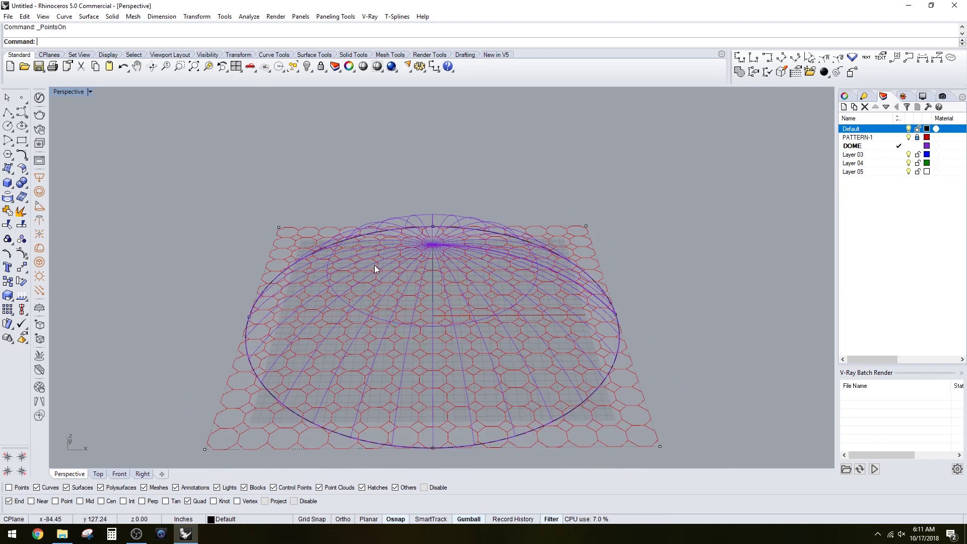
left_click(251, 316)
left_click(250, 316)
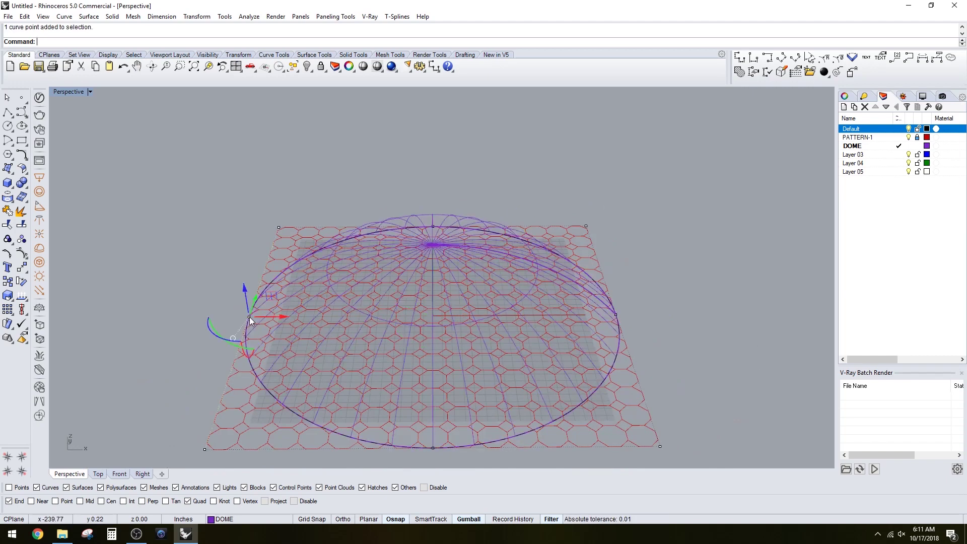
left_click_drag(277, 317, 172, 316)
key("ctrl+z")
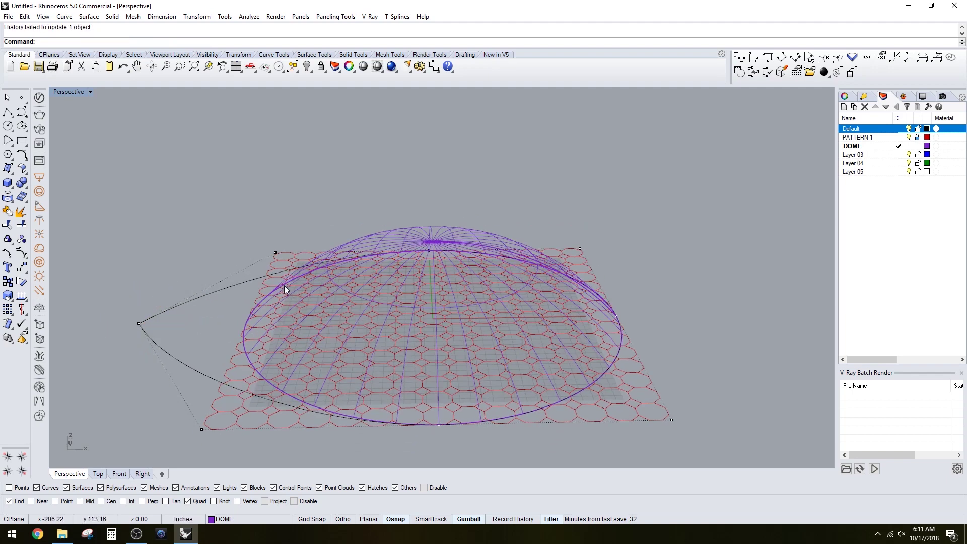
Try moving the whole base circle away from the pattern plane, undo the move, and deselect it.
left_click(277, 306)
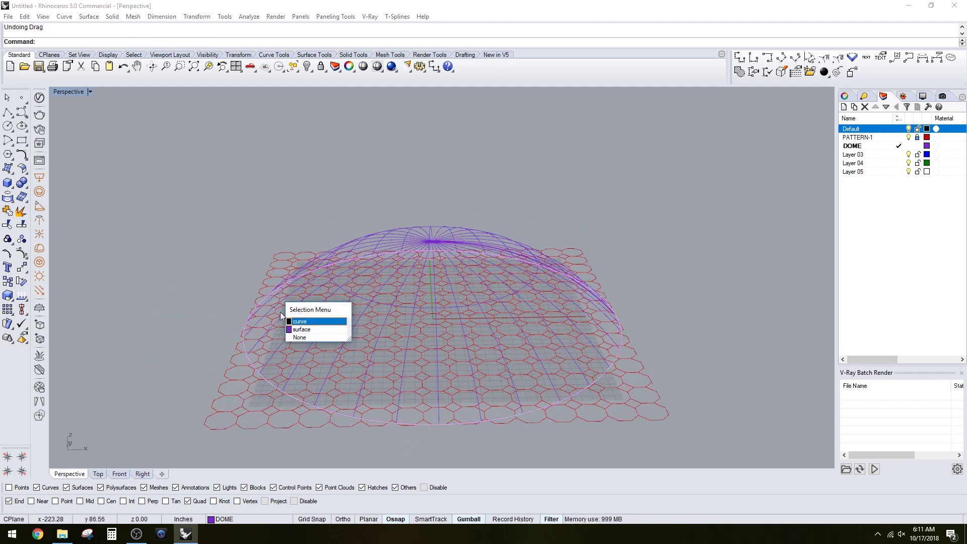
left_click(296, 321)
right_click_drag(443, 304, 436, 305)
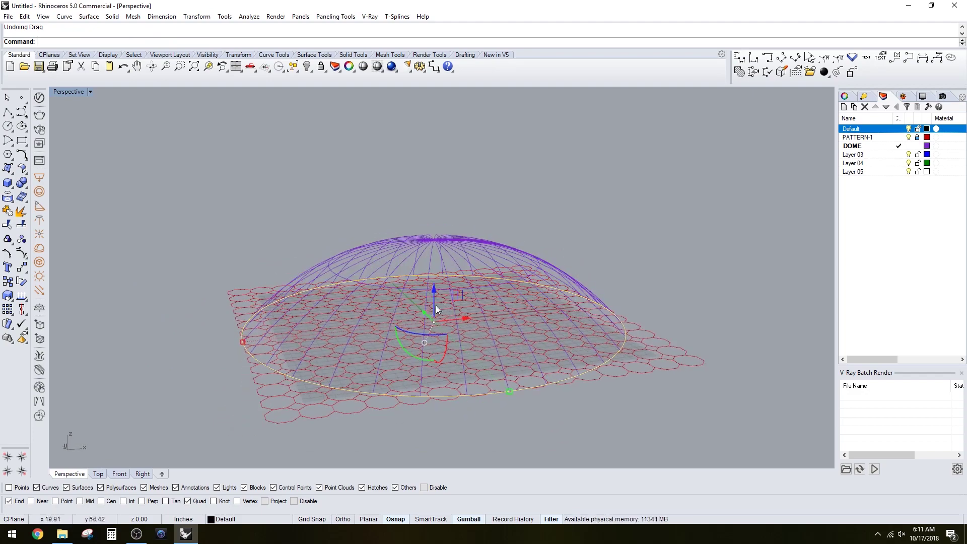
mouse_move(434, 305)
left_mouse_down()
mouse_move(438, 289)
mouse_move(445, 297)
left_mouse_up()
key("ctrl+z")
right_click_drag(540, 317, 517, 332)
right_click_drag(509, 263, 497, 275)
key("Escape")
Examine the dome surface and its profile arc by selecting them and viewing the model from several angles.
left_click(454, 243)
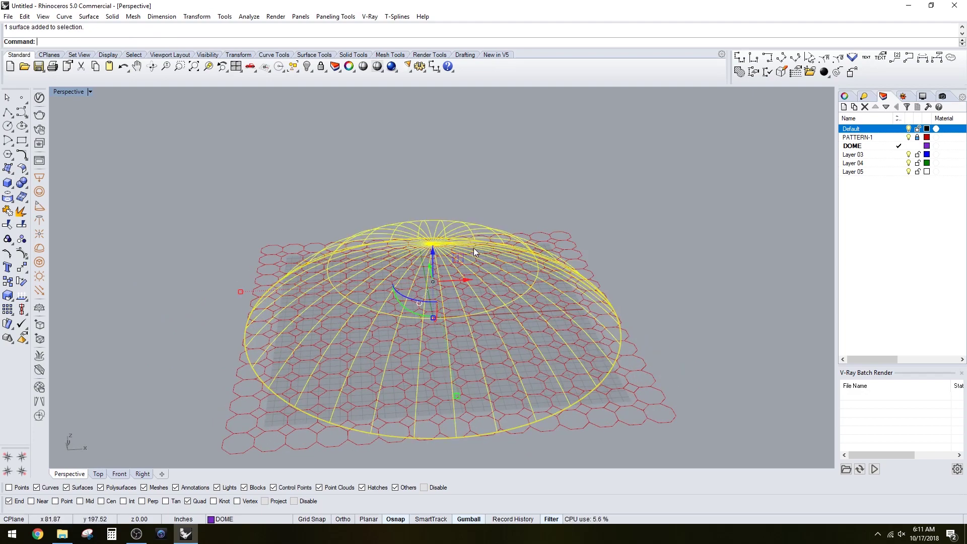
left_click(484, 250)
right_click_drag(615, 236, 622, 282)
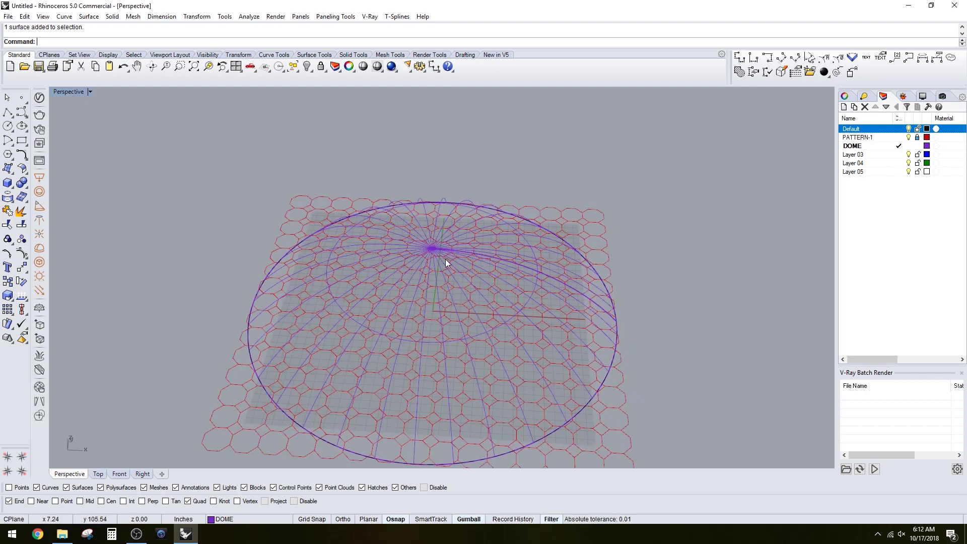
left_click(468, 256)
right_click_drag(604, 339, 611, 313)
scroll(536, 282, "up", 2)
right_click_drag(536, 279, 493, 198)
left_click(471, 239)
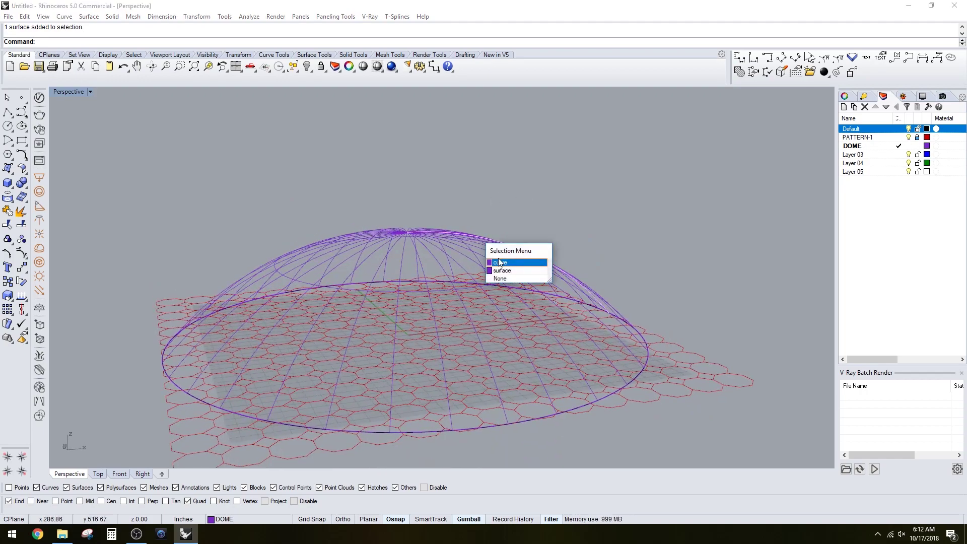
left_click(498, 262)
mouse_move(499, 266)
right_mouse_down()
mouse_move(502, 296)
mouse_move(474, 250)
mouse_move(443, 382)
mouse_move(382, 315)
mouse_move(373, 322)
right_mouse_up()
left_click(648, 352)
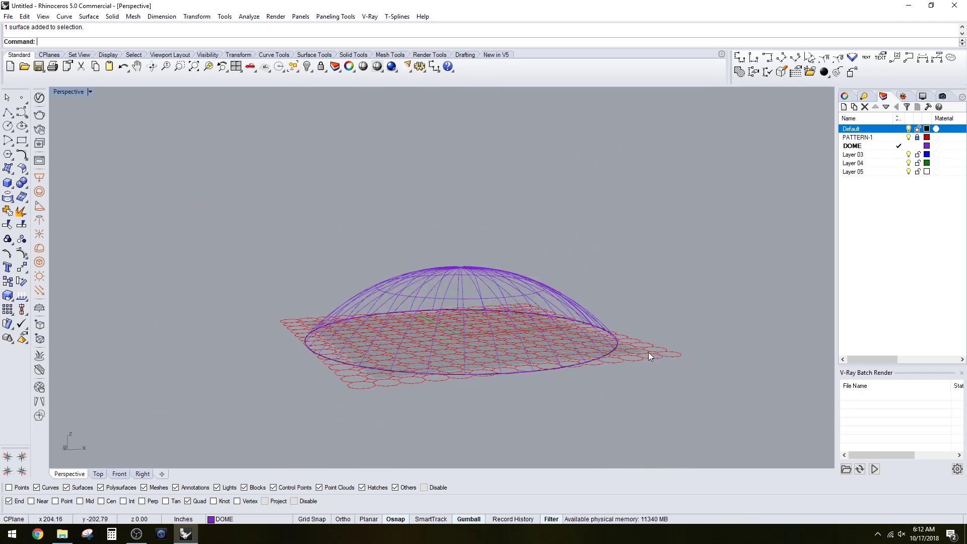
right_click_drag(648, 318, 651, 342)
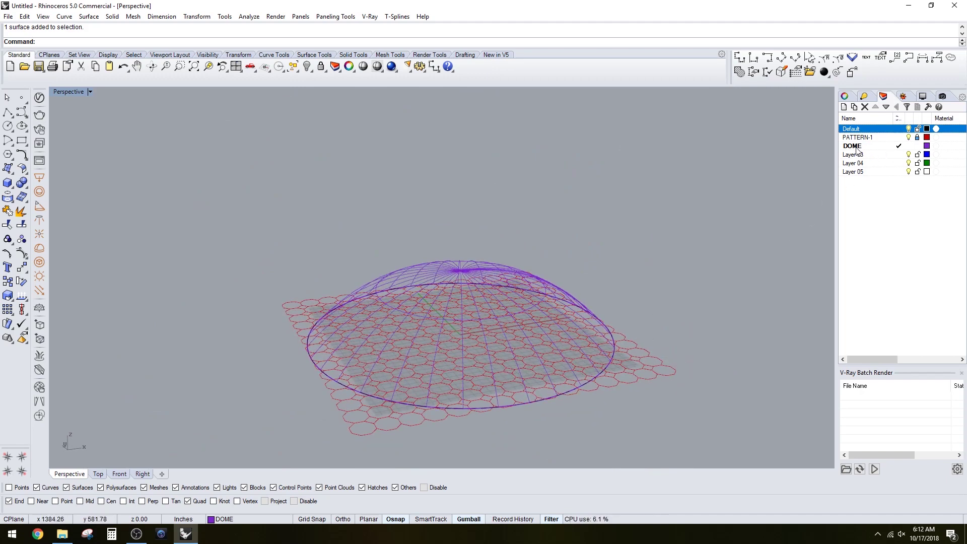
Make Layer 03 the current layer and rename it POINTS-1.
left_click(858, 155)
left_click(897, 155)
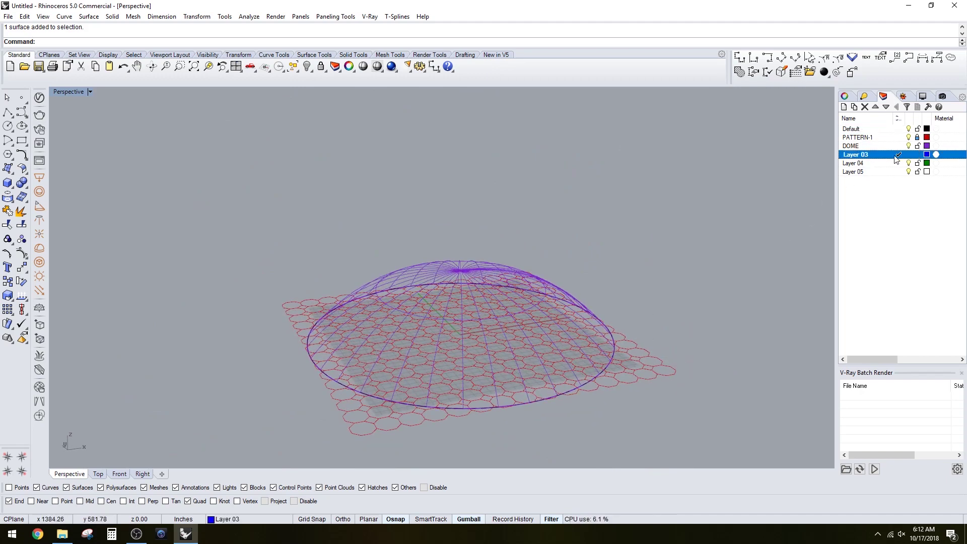
left_click(873, 157)
type("POINTS-1")
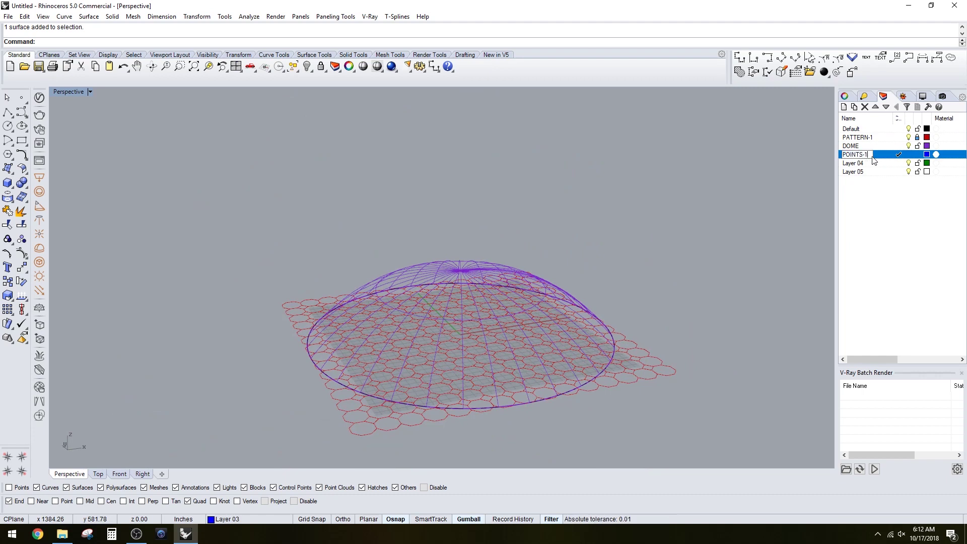
key("Return")
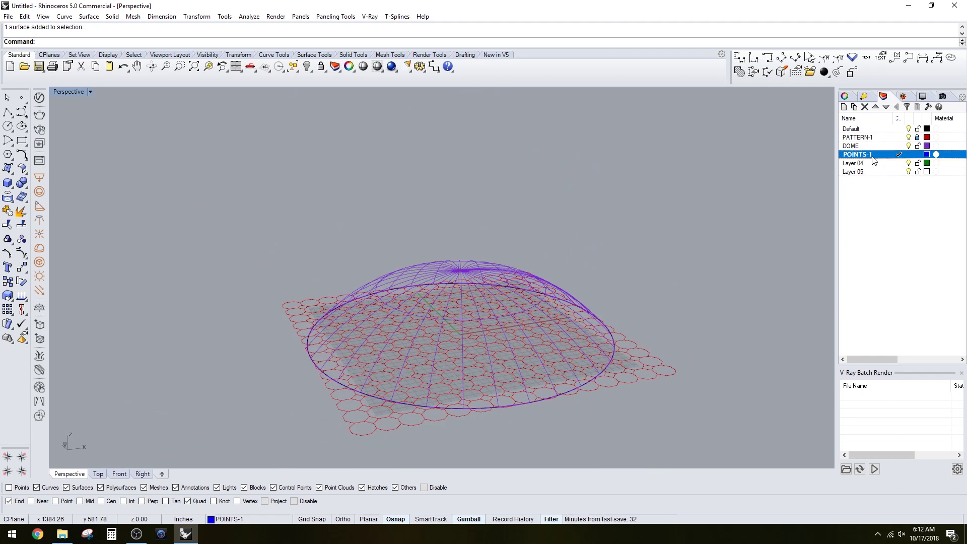
Unlock the PATTERN-1 layer, select all its curves, and extract their points onto the POINTS-1 layer with ExtractPt.
left_click(913, 138)
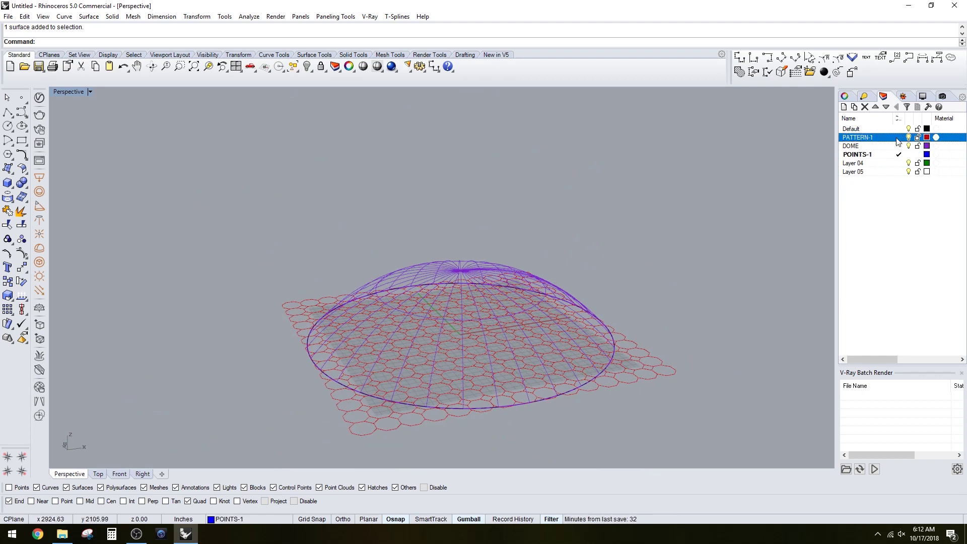
right_click(891, 139)
left_click(883, 291)
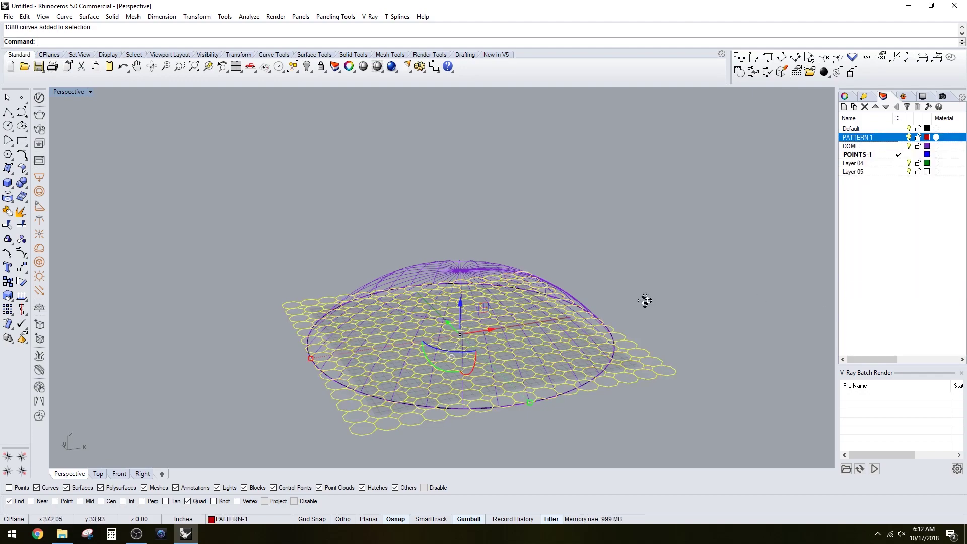
right_click_drag(642, 300, 734, 310)
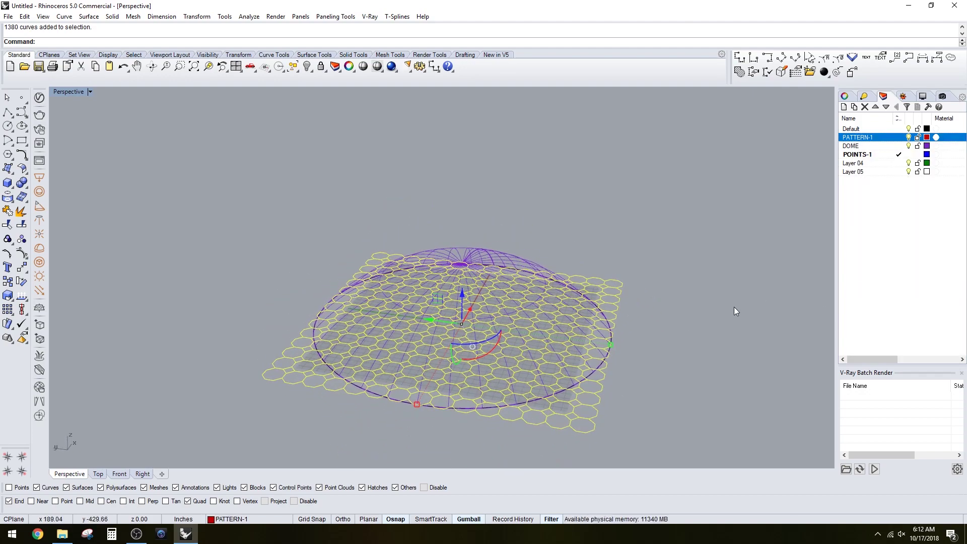
type("ExtractPt")
key("Return")
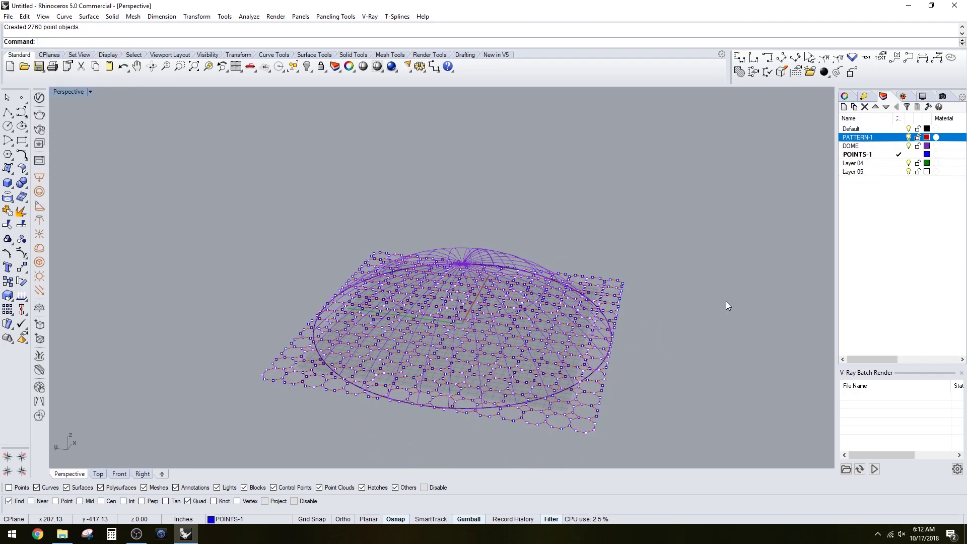
Inspect the extracted points along the octagon grid and check the model for duplicates with SelDup.
right_click_drag(772, 267, 717, 266)
right_click_drag(482, 381, 509, 343, "shift")
scroll(508, 343, "up", 10)
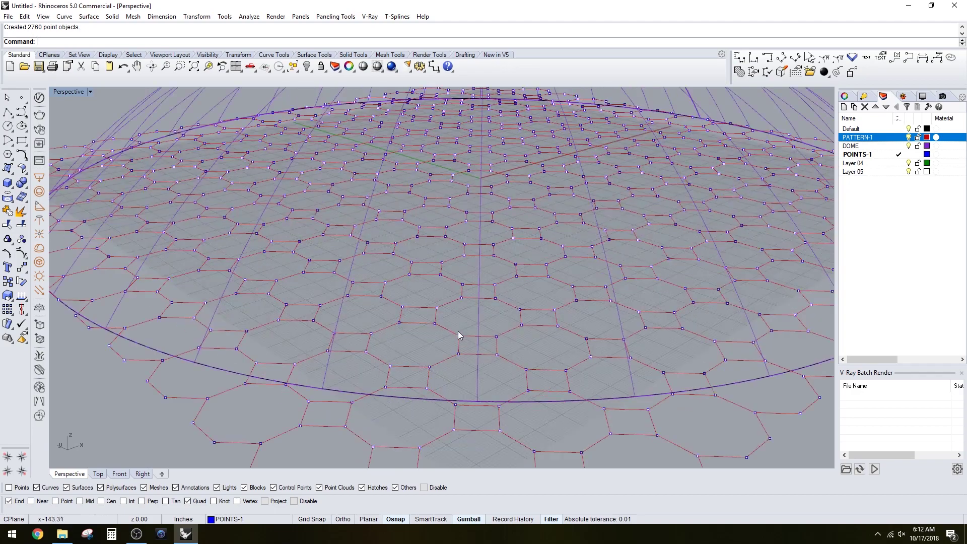
scroll(462, 337, "down", 5)
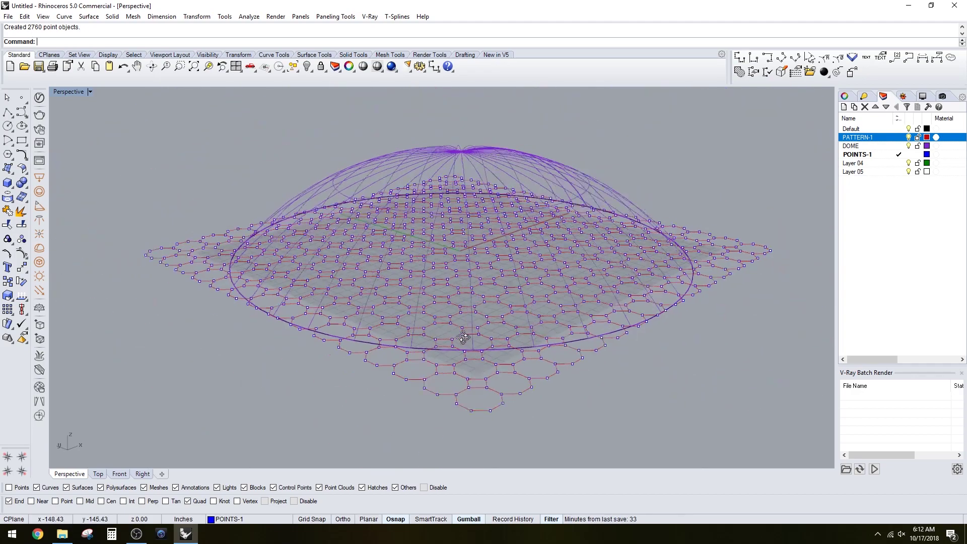
scroll(462, 336, "up", 4)
scroll(455, 328, "down", 4)
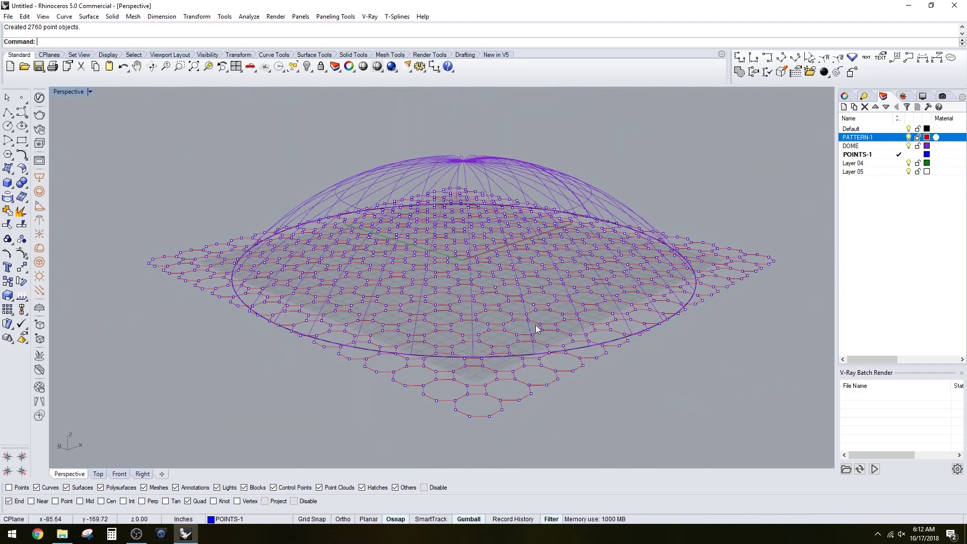
right_click_drag(537, 329, 548, 337)
type("seldup")
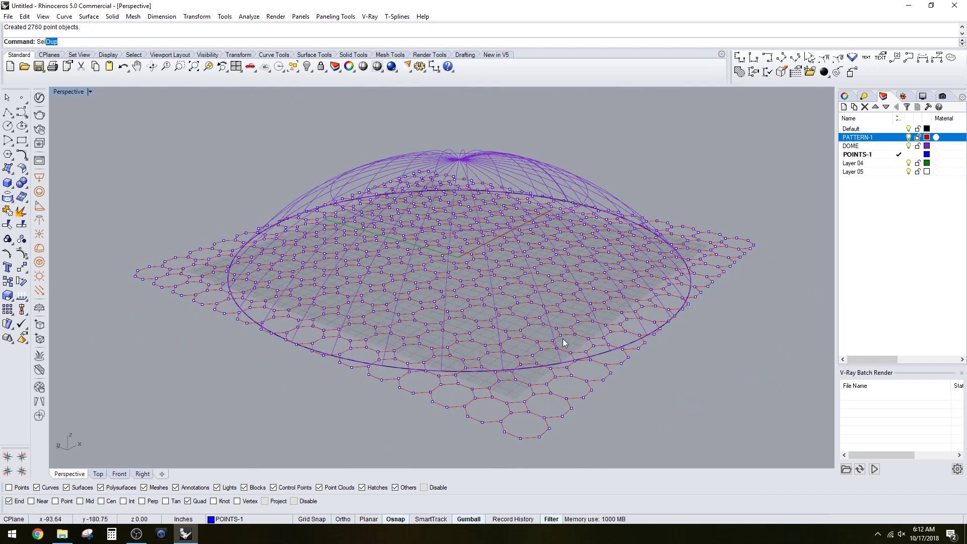
key("Return")
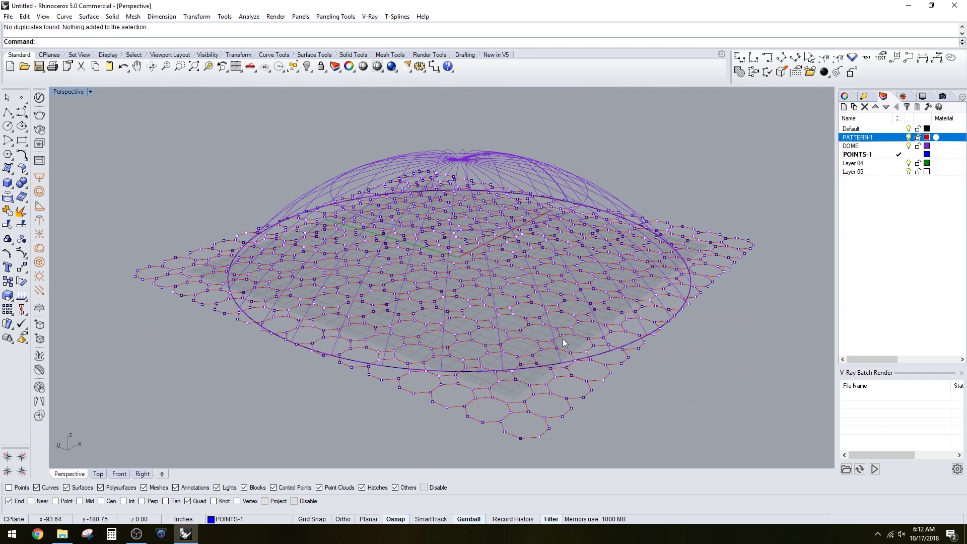
Enable Points in the selection filter so the extracted grid points can be selected.
left_click(525, 404)
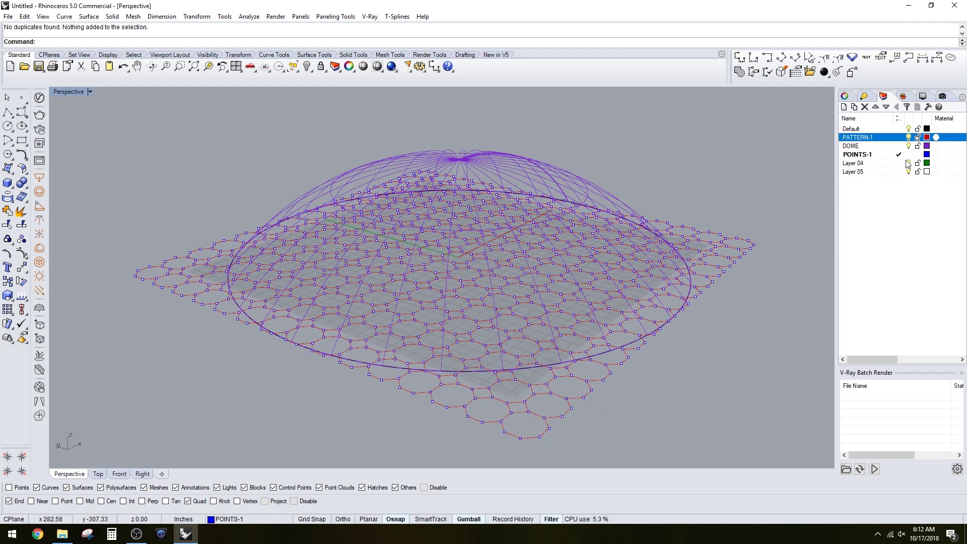
scroll(503, 409, "up", 6)
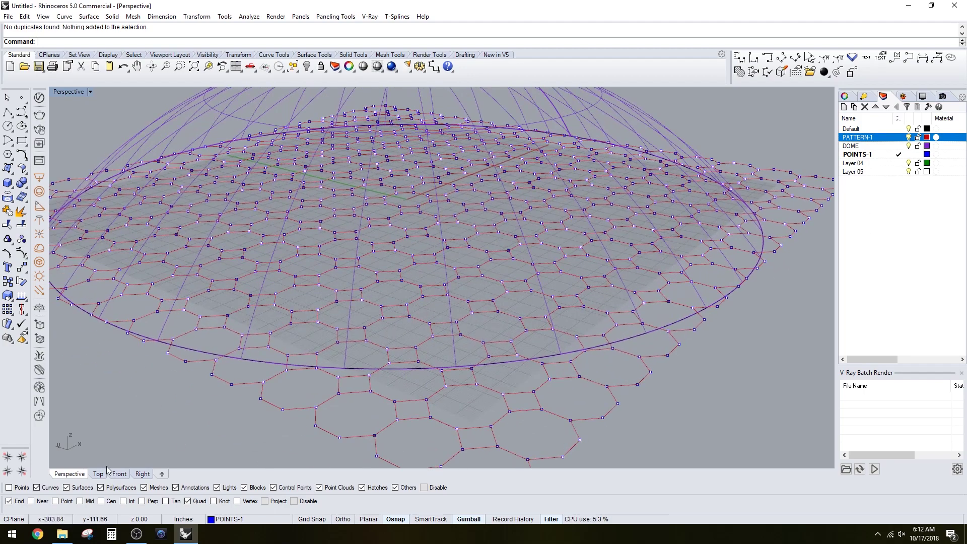
left_click(9, 488)
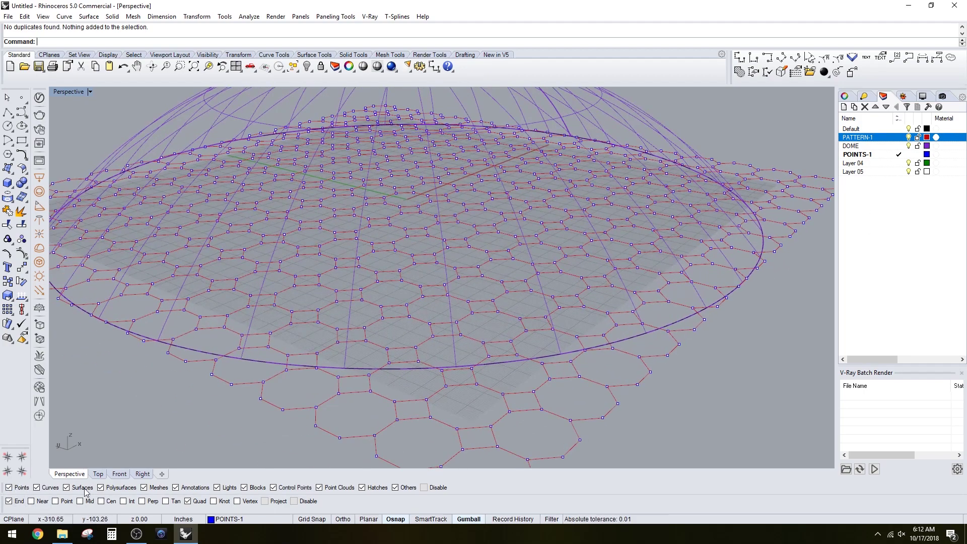
scroll(520, 429, "down", 5)
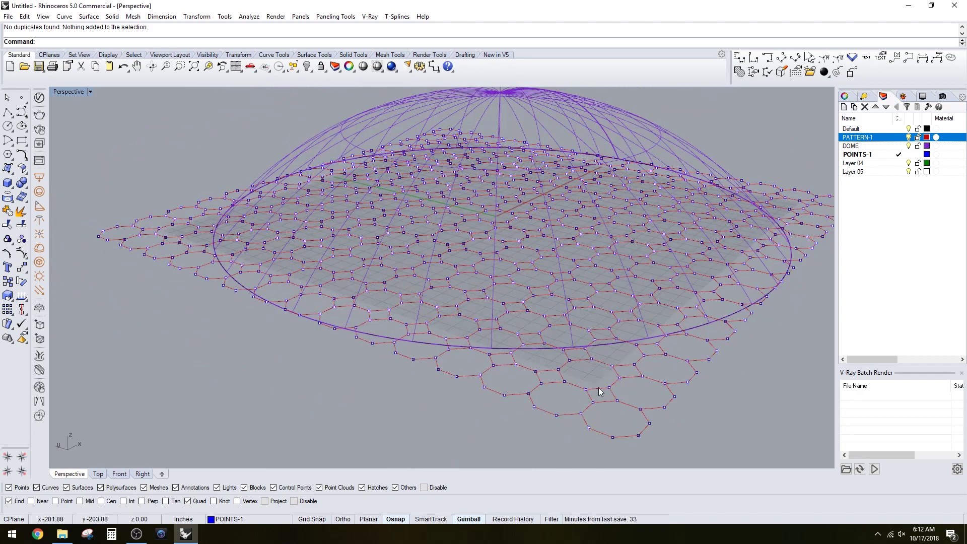
Select the duplicate grid points with SelDup, delete them, and pick a point at the grid's corner to check what remains.
type("SelD")
key("Return")
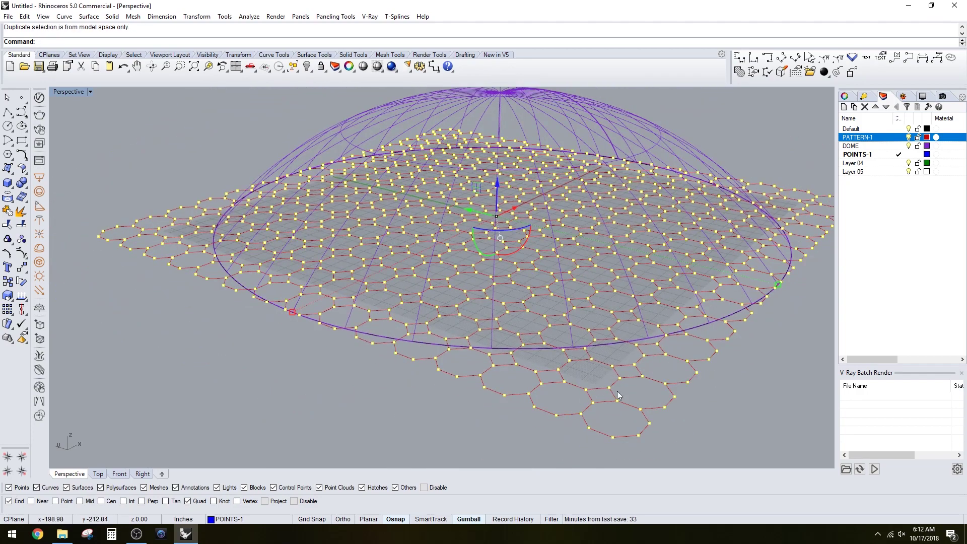
key("Escape")
left_click(638, 435)
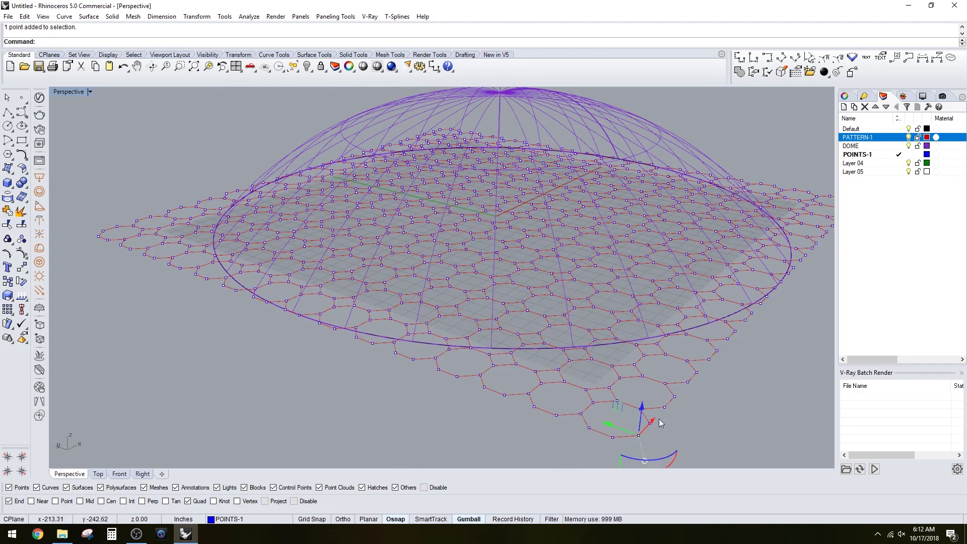
left_click(669, 403)
left_click(716, 391)
scroll(716, 391, "down", 6)
right_click_drag(716, 390, 753, 363)
scroll(736, 264, "up", 4)
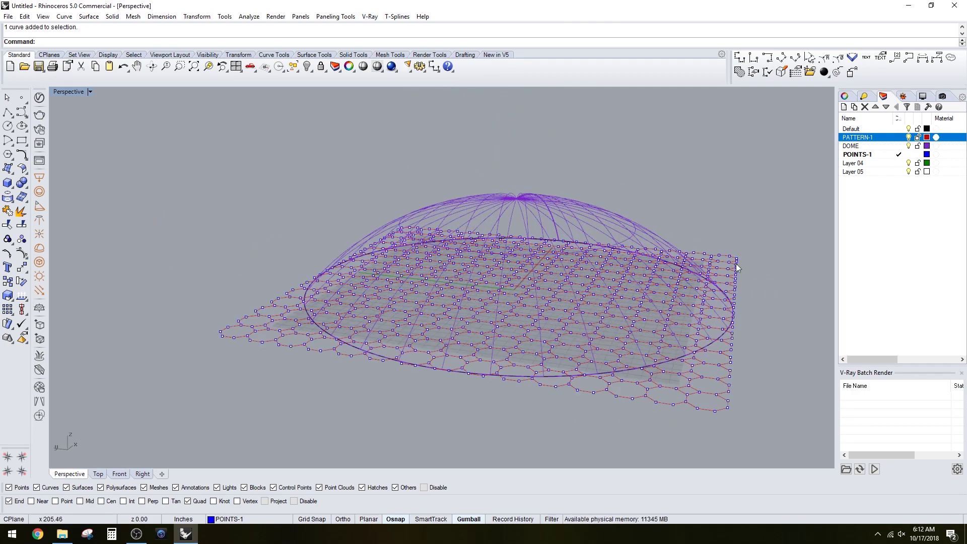
right_click_drag(735, 264, 781, 232)
Make Layer 04 the current layer to receive the pattern projected onto the dome.
left_click(863, 147)
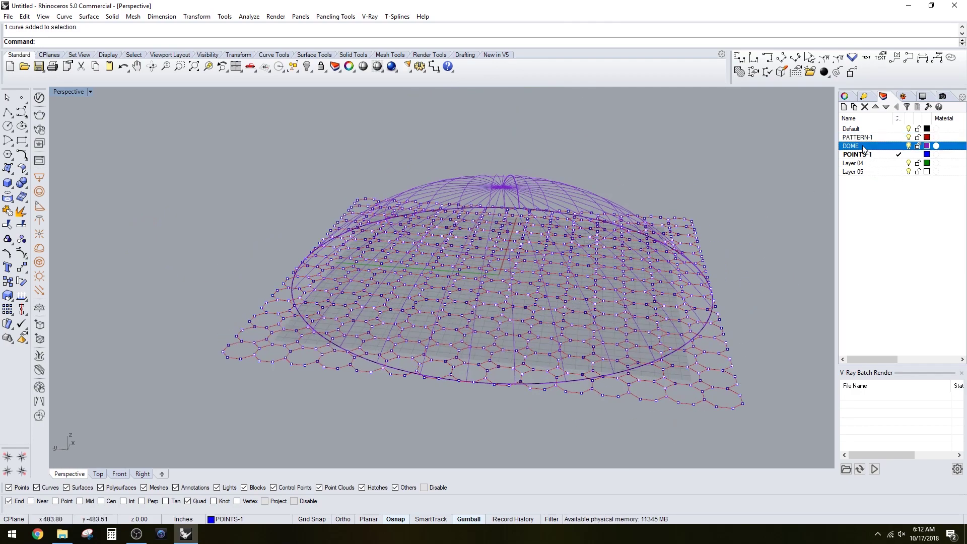
left_click(891, 171)
left_click(898, 163)
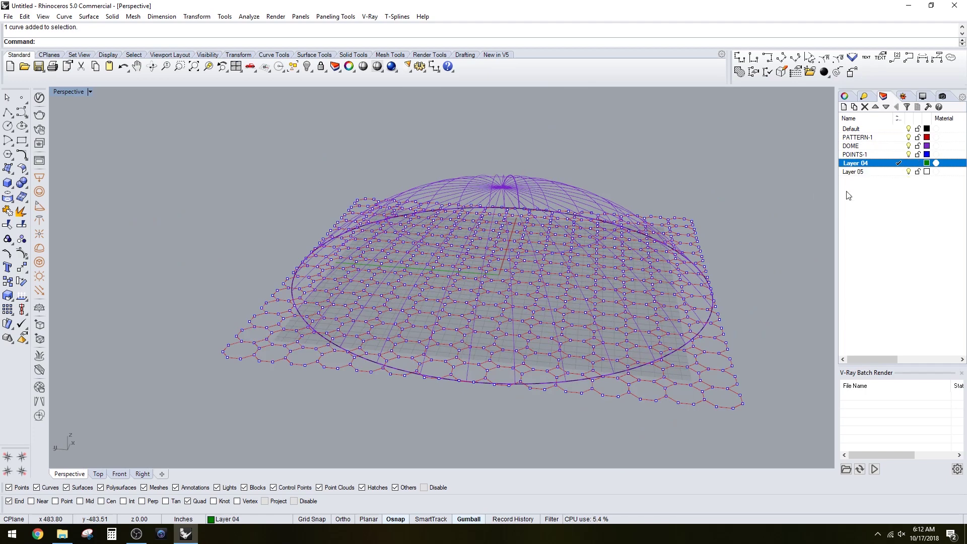
right_click_drag(228, 222, 227, 278)
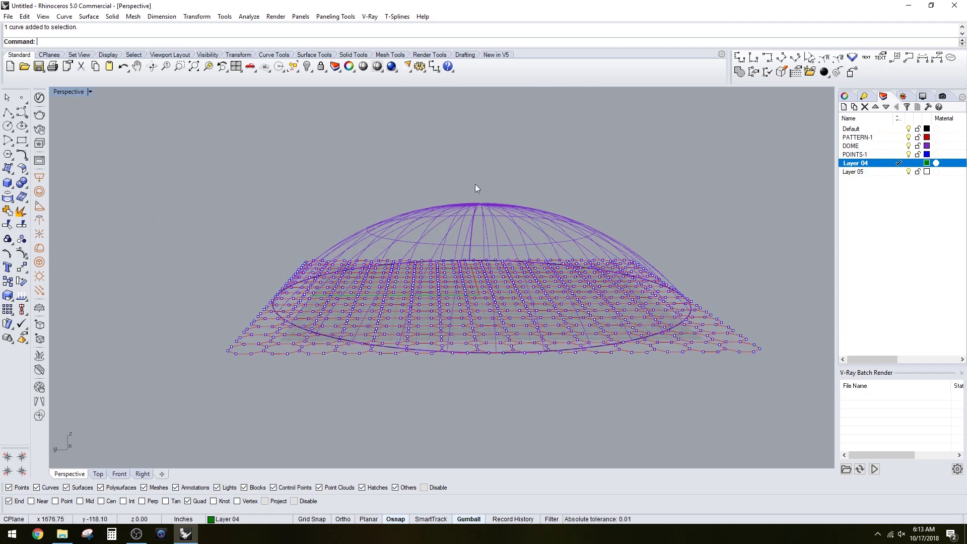
left_click(464, 205)
left_click(646, 171)
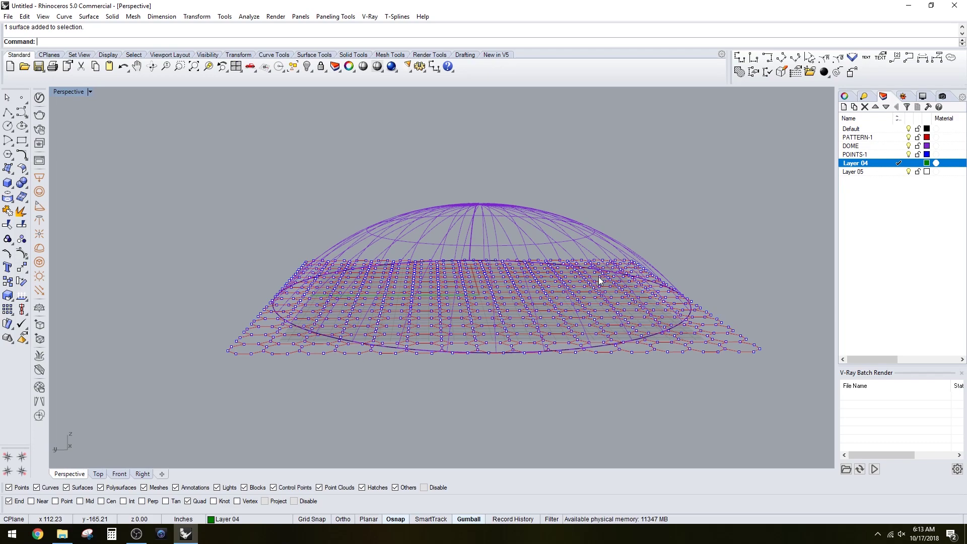
Select the octagon grid's curves and points without the base circle and project them onto the dome surface with Project.
right_click_drag(500, 327, 523, 343)
right_click_drag(383, 261, 376, 244)
left_click_drag(211, 256, 805, 426)
scroll(666, 351, "up", 5)
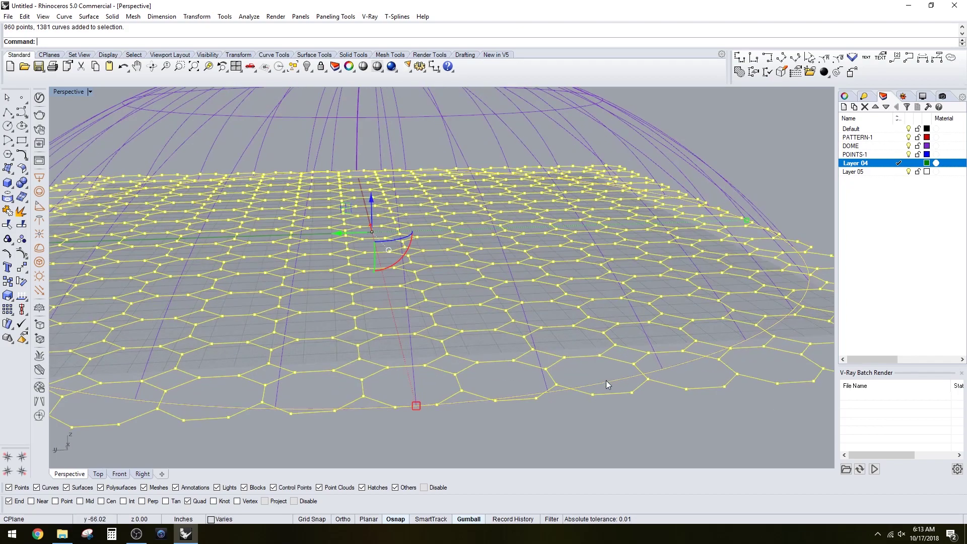
left_click(605, 383, "ctrl")
scroll(605, 383, "down", 3)
right_click_drag(605, 384, 624, 388)
right_click_drag(784, 226, 783, 255)
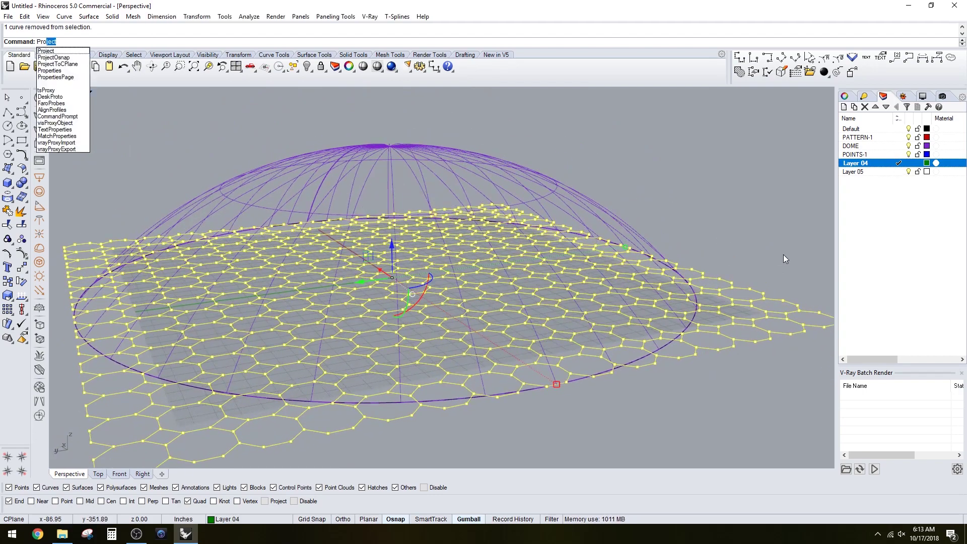
key("Return")
left_click(498, 159)
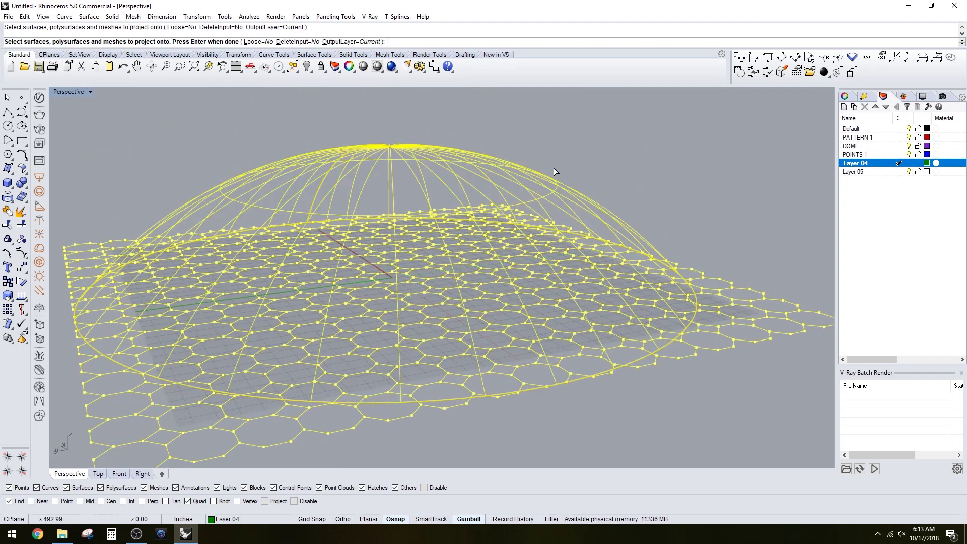
right_click_drag(554, 168, 583, 163)
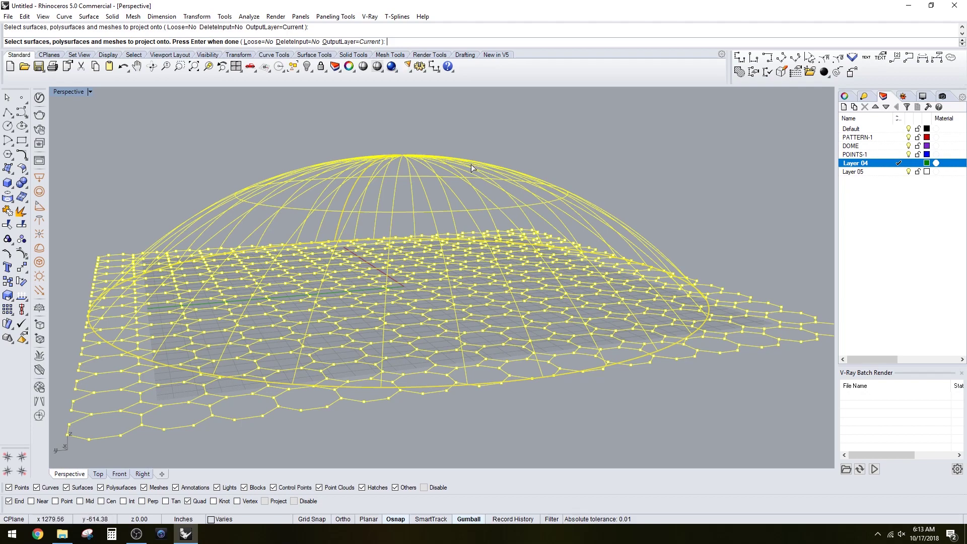
key("Return")
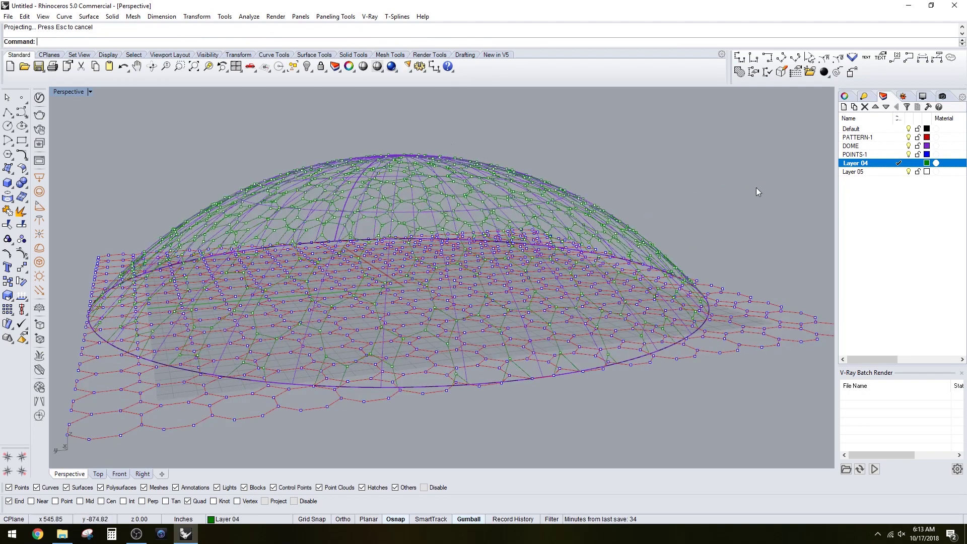
Turn off the POINTS-1, DOME, PATTERN-1 and Default layers to isolate the projected pattern on Layer 04.
left_click(909, 154)
left_click(909, 146)
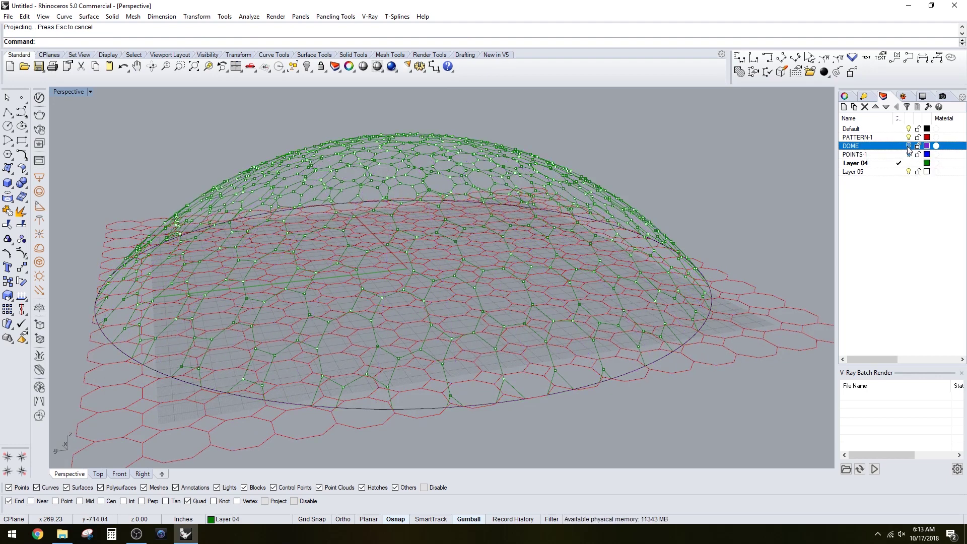
left_click(908, 137)
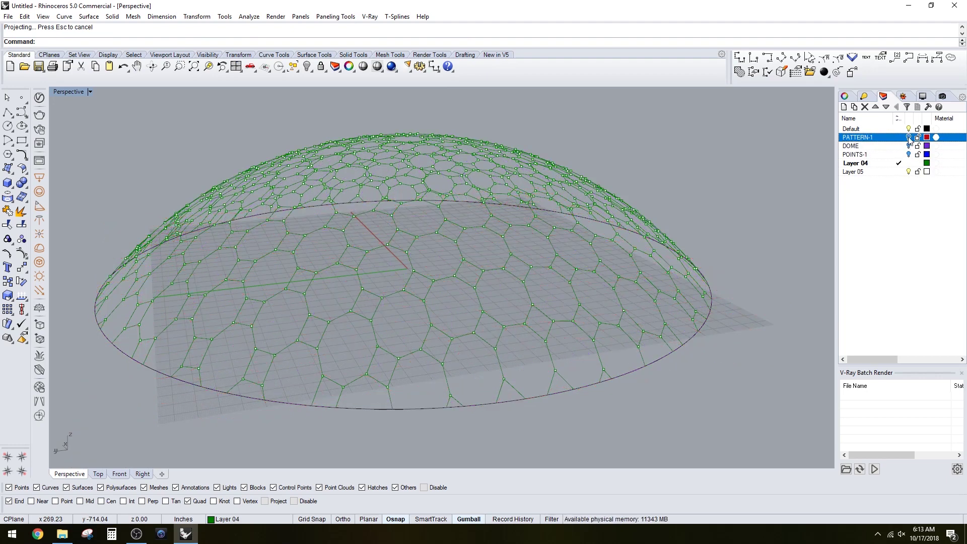
left_click(908, 129)
mouse_move(775, 222)
right_mouse_down()
mouse_move(734, 250)
mouse_move(763, 227)
right_mouse_up()
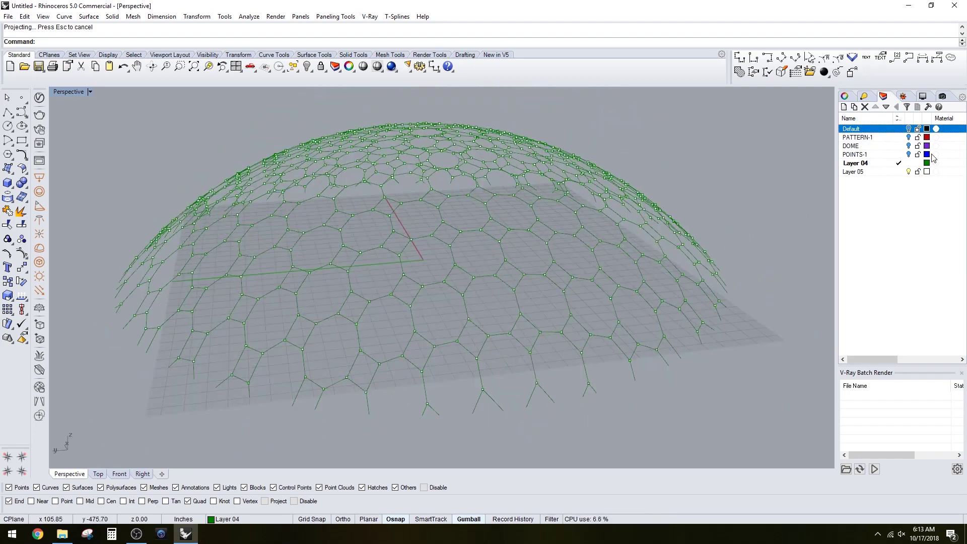
Turn the Default layer back on and copy its base circle to Layer 04.
left_click(909, 129)
left_click(695, 354)
right_click_drag(677, 244, 621, 293)
left_click(740, 301)
right_click_drag(740, 301, 645, 302)
left_click(606, 358)
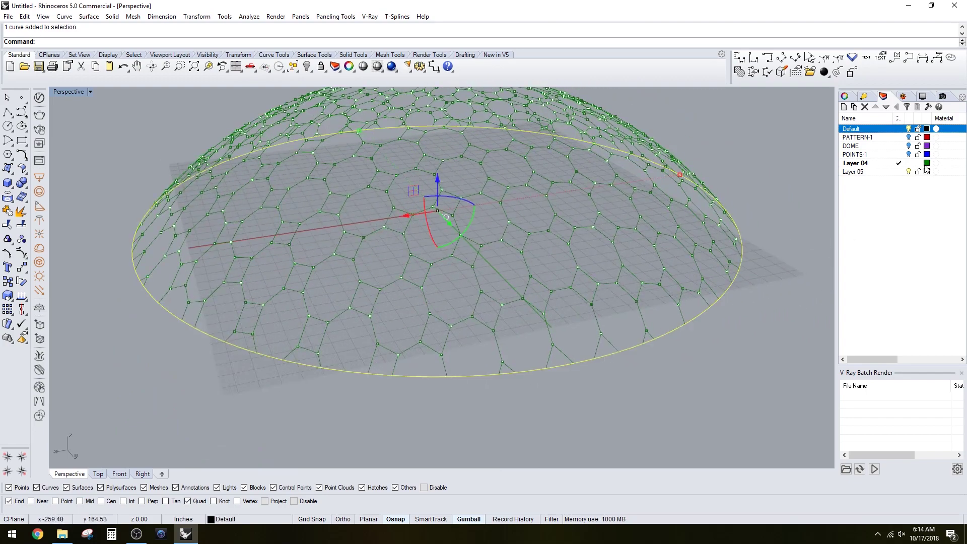
right_click(868, 163)
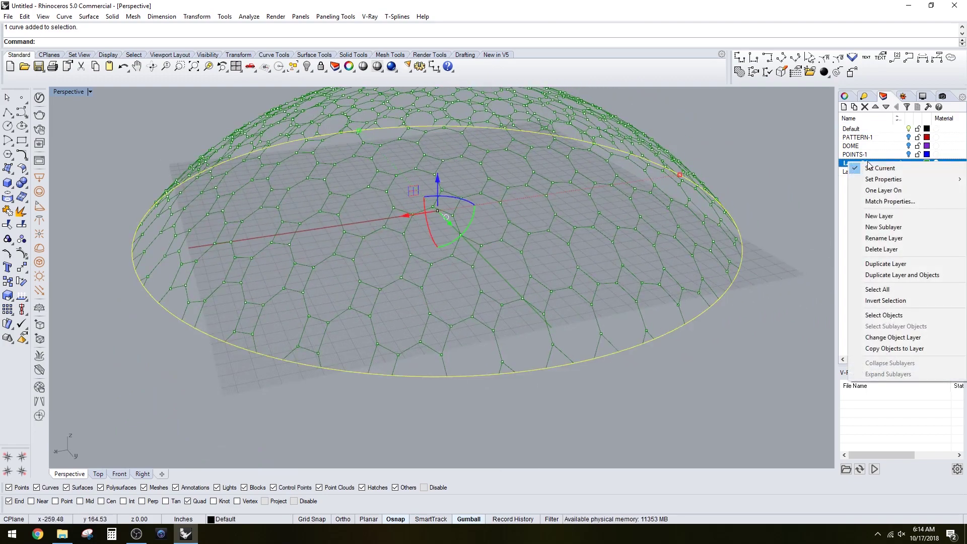
left_click(931, 349)
left_click(715, 347)
right_click_drag(715, 347, 686, 355)
Lock and turn off the Default layer, and check the copied base circle on Layer 04.
left_click(915, 127)
left_click(675, 322)
left_click(685, 358)
Turn the DOME layer back on and rename it DOME-1.
left_click(909, 145)
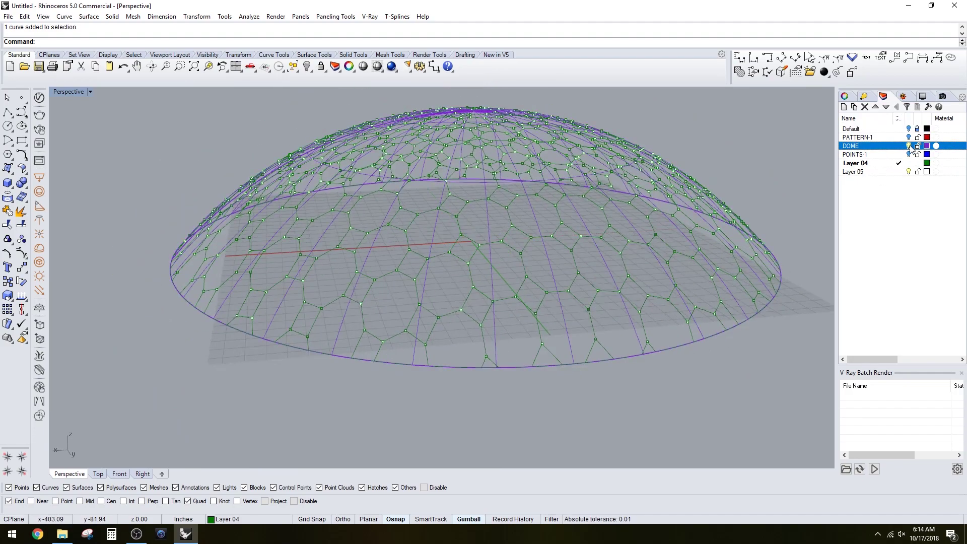
right_click_drag(594, 262, 649, 332)
left_click(867, 147)
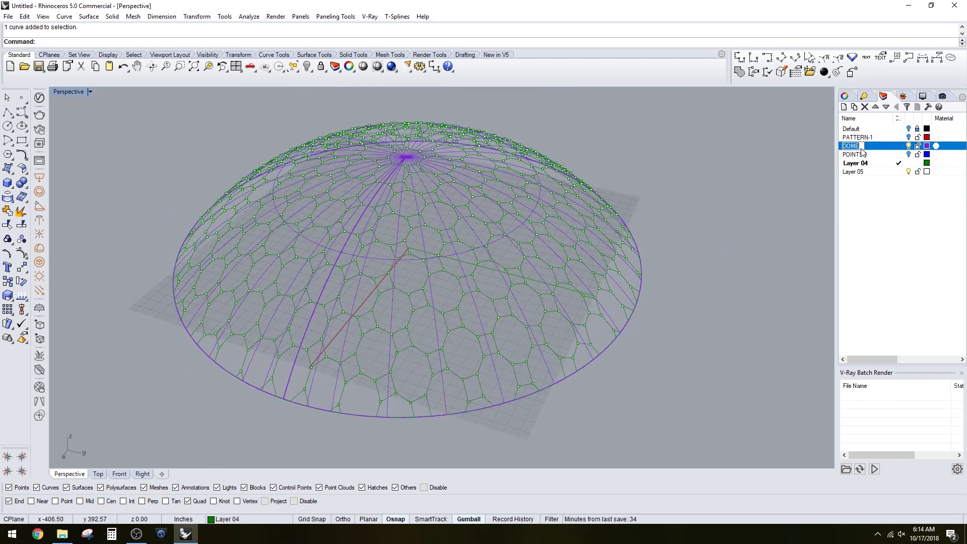
key("Return")
Duplicate the DOME-1 layer without its objects and name the copy DOME-2.
right_click(859, 150)
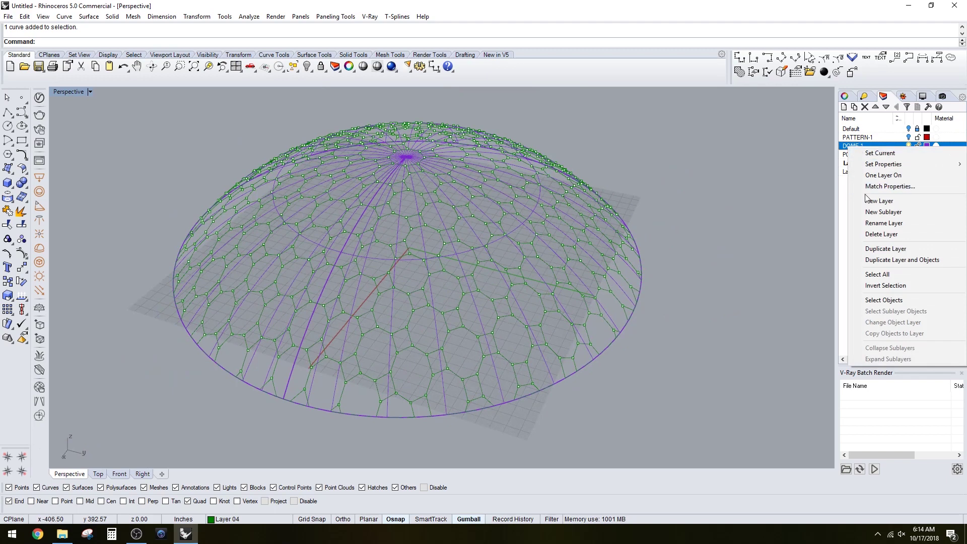
left_click(885, 248)
left_click(868, 157)
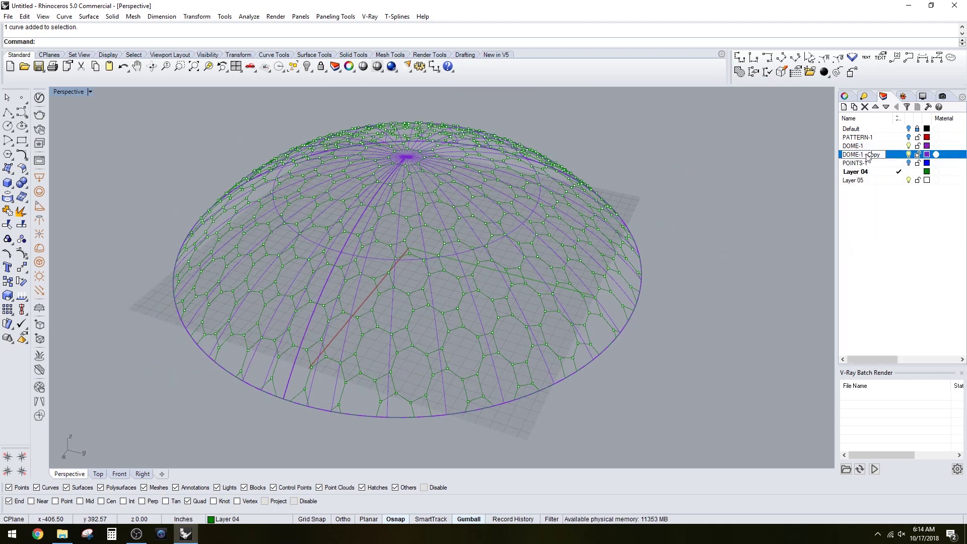
left_click_drag(860, 157, 887, 158)
type("2")
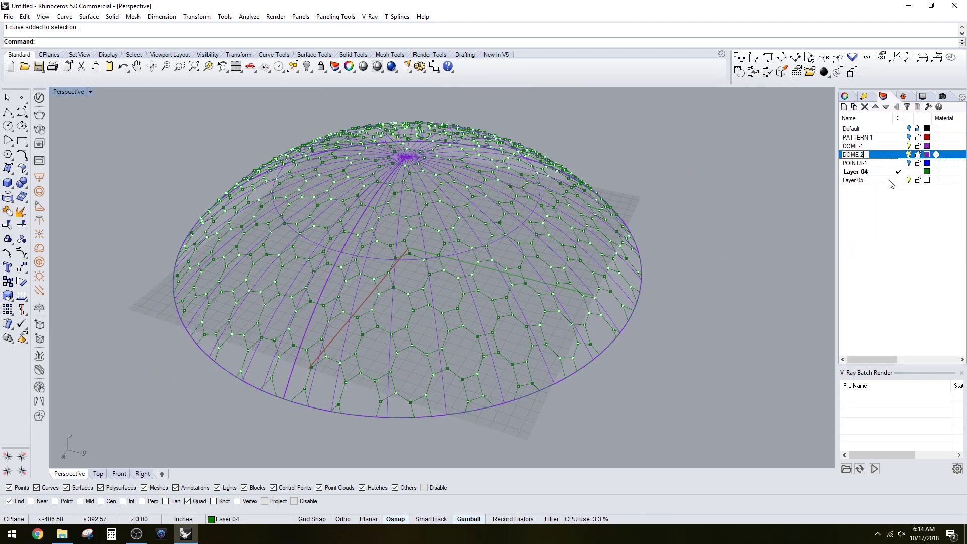
key("Return")
Select the dome surface on DOME-1 and copy it to the DOME-2 layer.
right_click(850, 147)
left_click(883, 300)
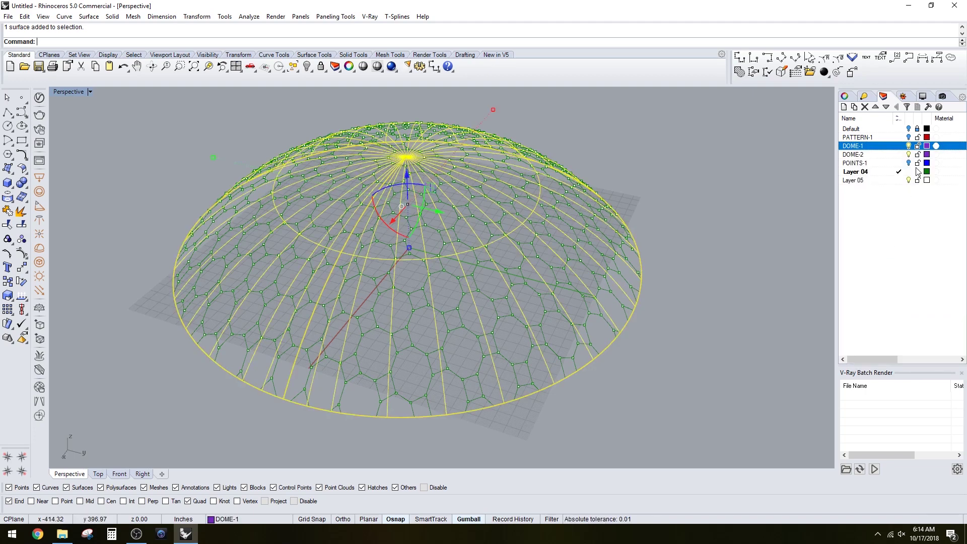
right_click(852, 154)
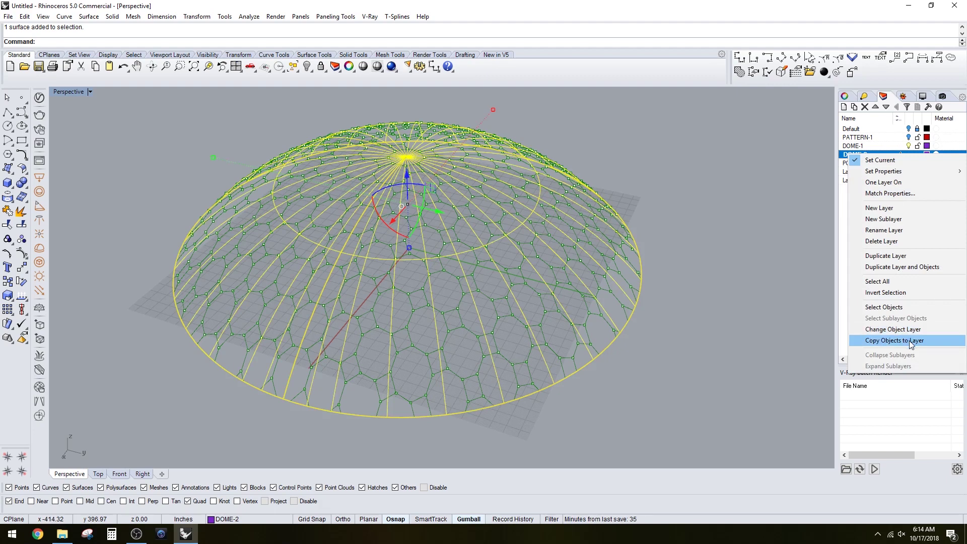
left_click(916, 341)
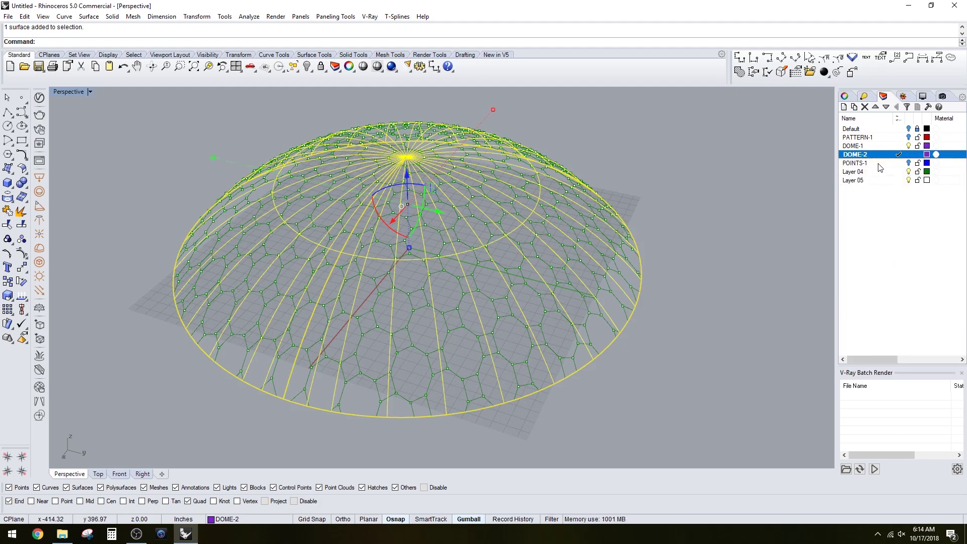
Make DOME-1 the current layer, turn off DOME-2, and clear the selection.
left_click(888, 147)
left_click(898, 146)
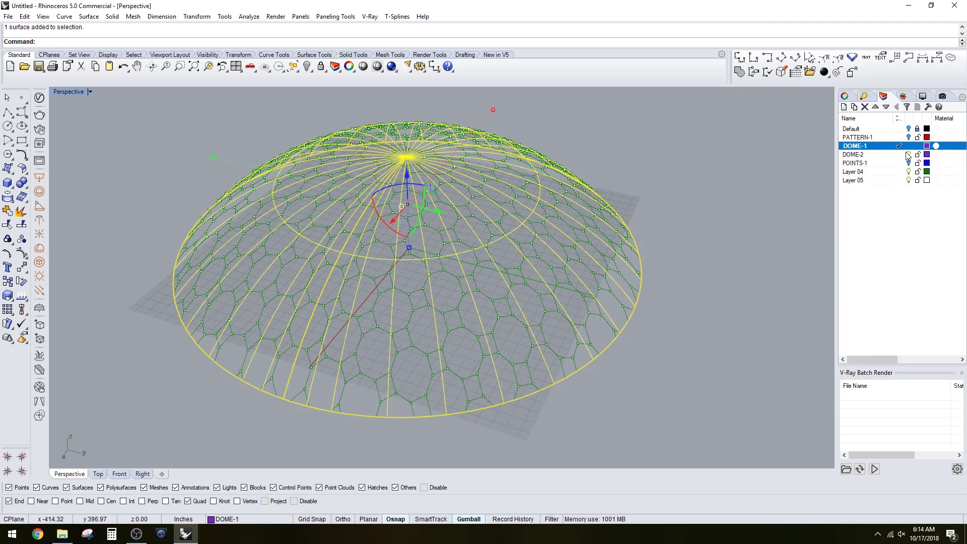
left_click(907, 154)
left_click(825, 189)
Set the Perspective viewport to Shaded display and inspect the projected pattern on the dome.
right_click_drag(641, 264, 624, 240)
right_click(59, 92)
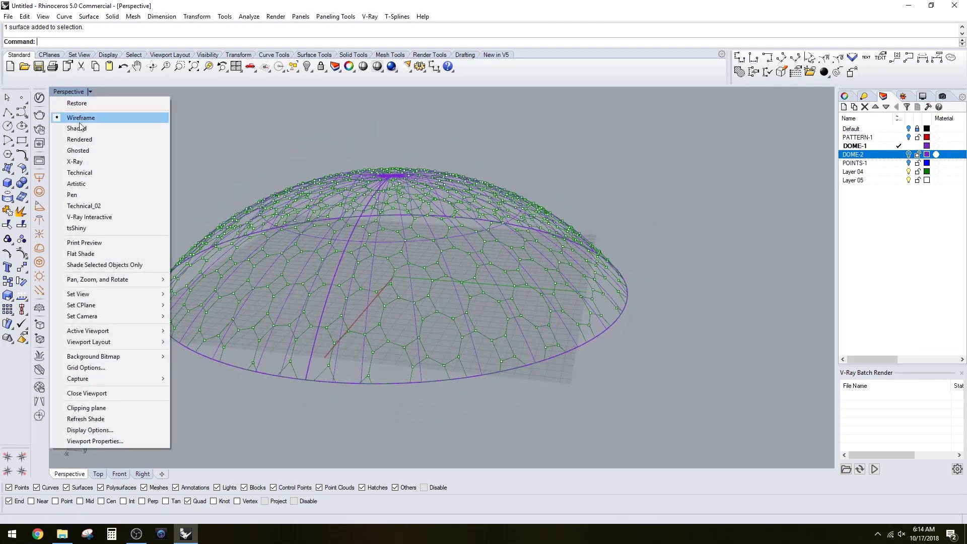
left_click(76, 128)
scroll(624, 269, "up", 4)
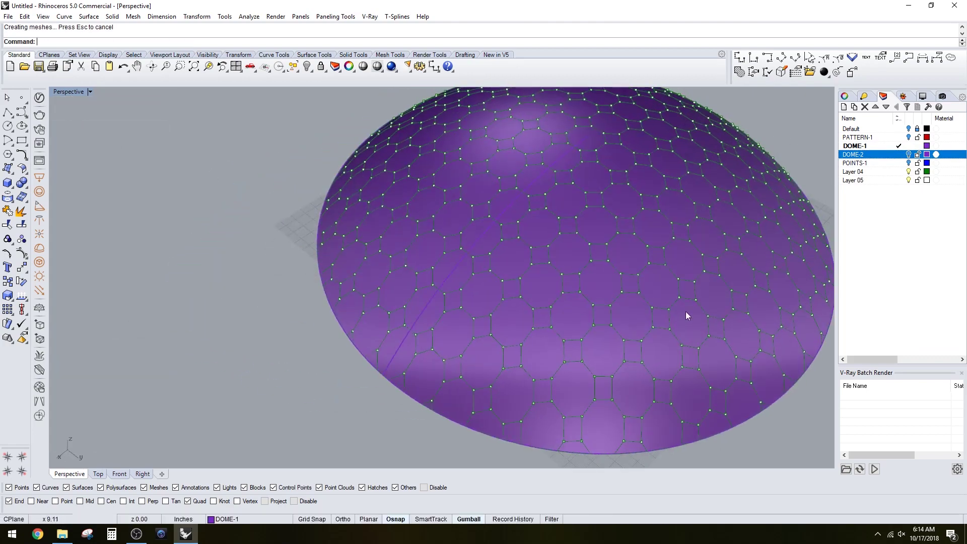
right_click_drag(686, 311, 678, 283)
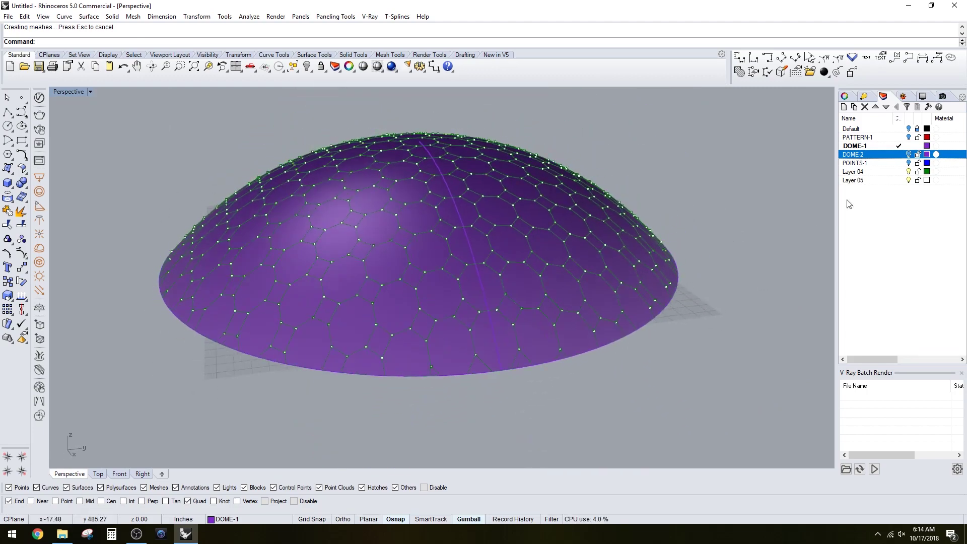
Make Layer 04 the current layer and select all the objects on it.
left_click(899, 172)
right_click(899, 172)
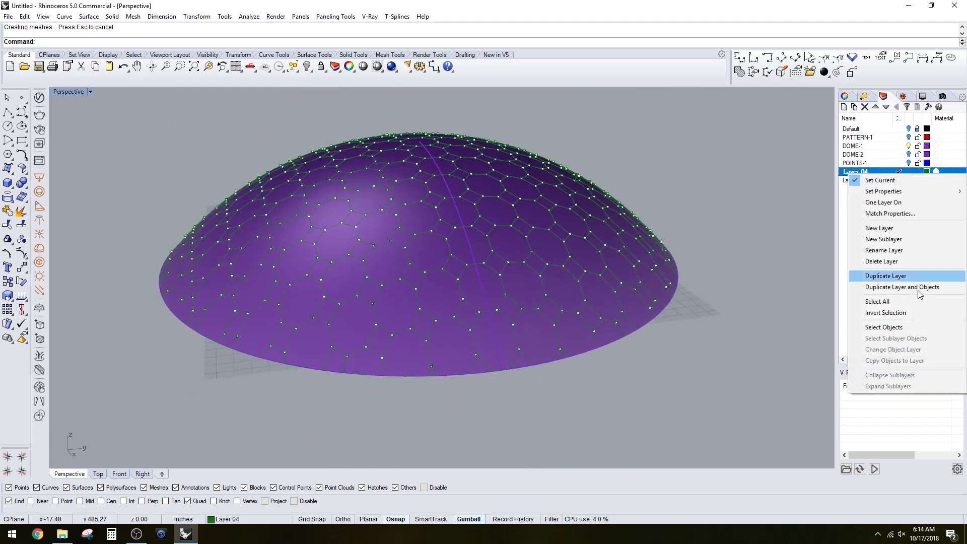
left_click(892, 332)
Maximize the Top viewport and set it to Shaded display to view the selected pattern over the dome.
double_click(57, 92)
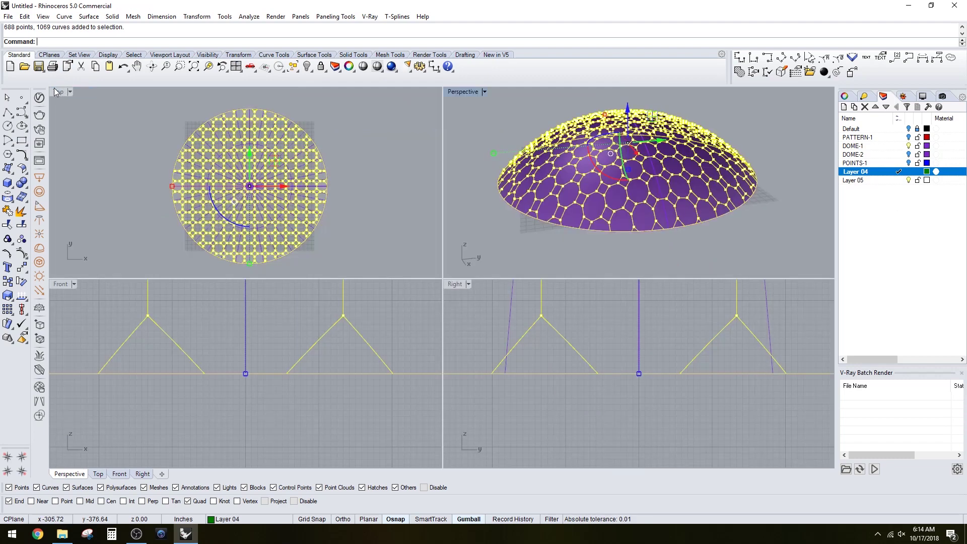
double_click(57, 91)
scroll(345, 248, "up", 3)
left_click(59, 91)
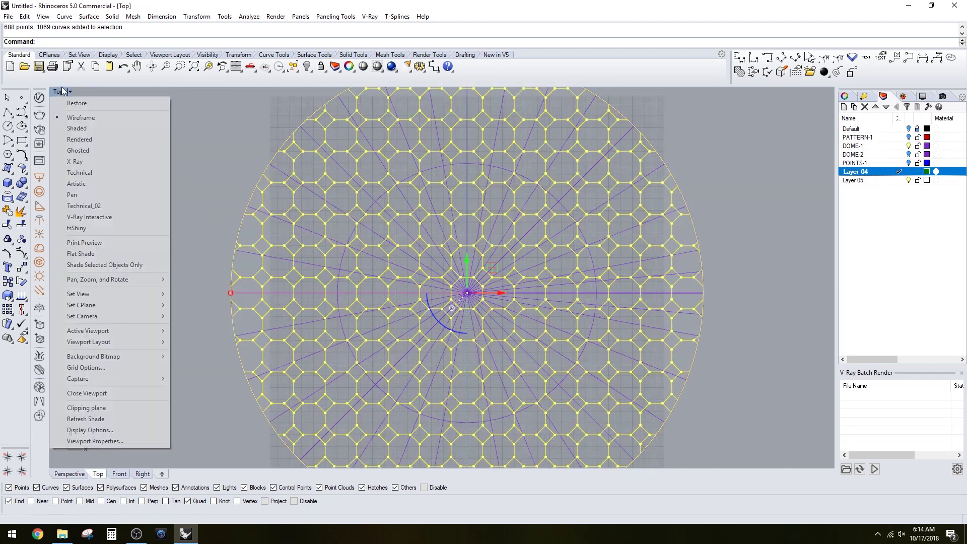
left_click(76, 130)
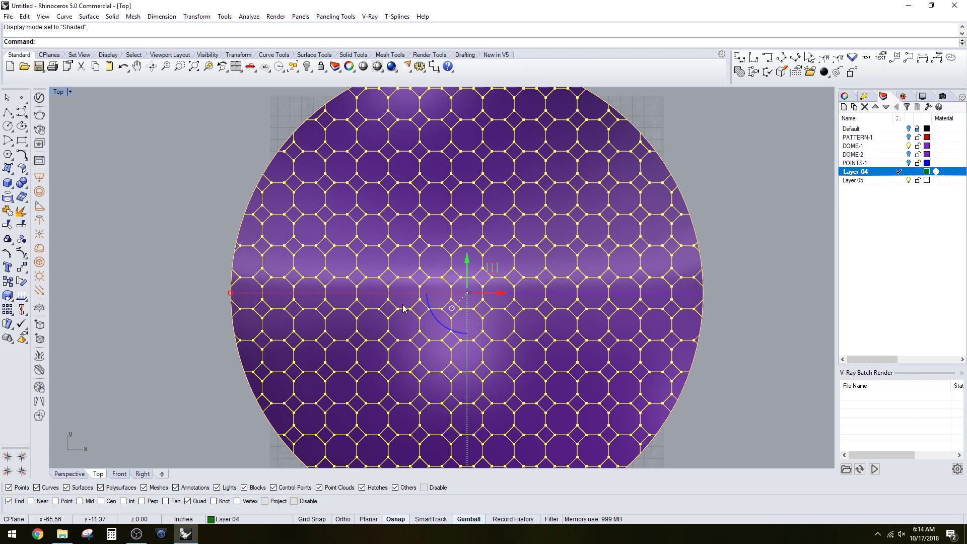
right_click_drag(464, 341, 472, 289)
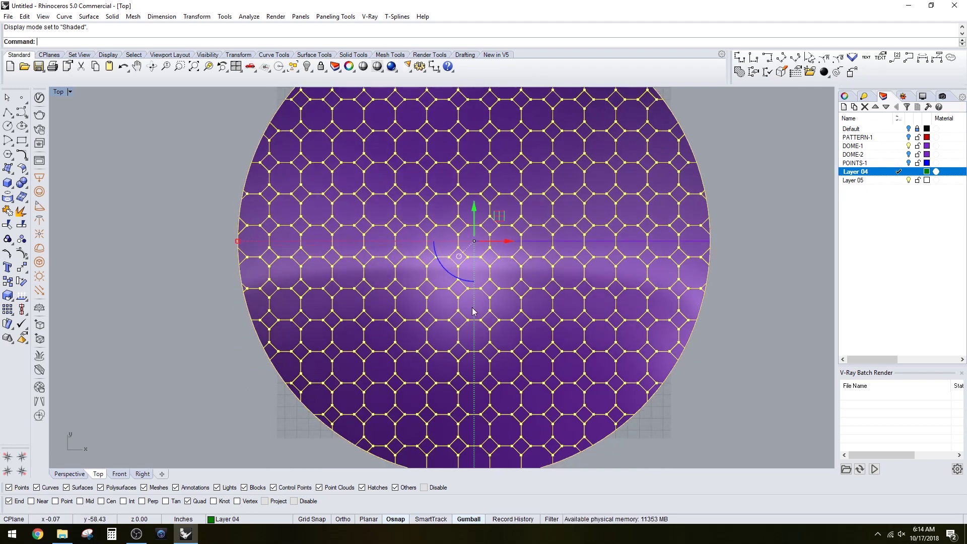
right_click_drag(578, 359, 582, 326)
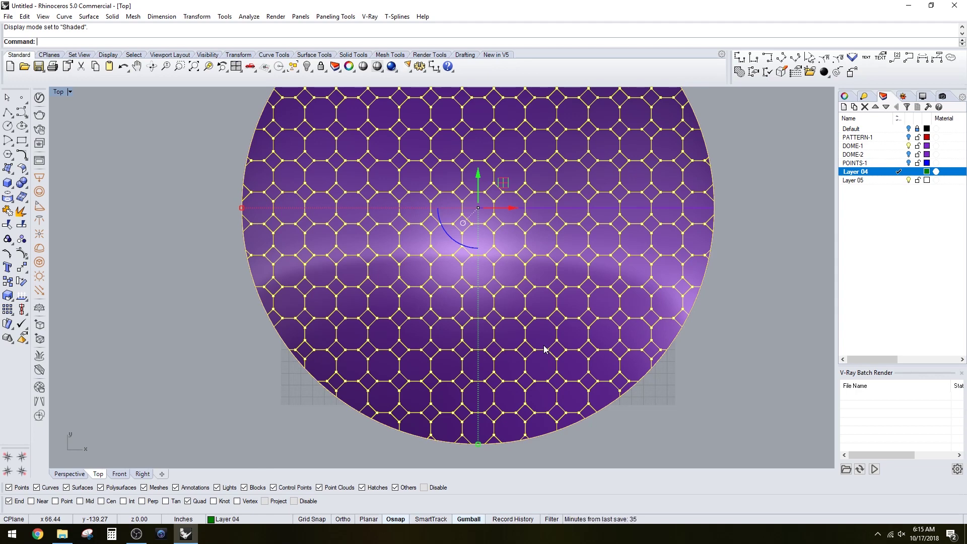
Trim the dome with the selected pattern, removing the octagonal and partial cells in the lowest rows of the plan.
type("Trim")
key("Return")
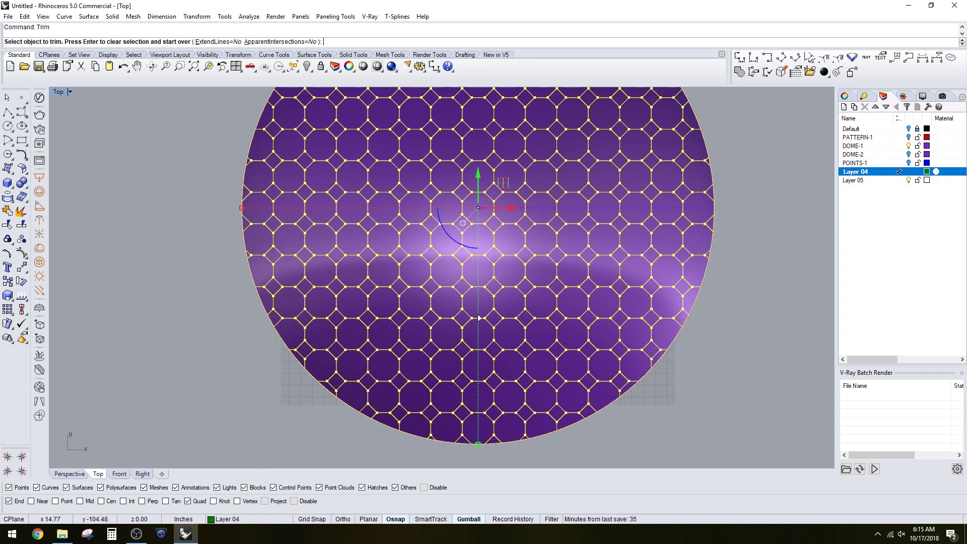
scroll(427, 428, "up", 5)
left_click(394, 423)
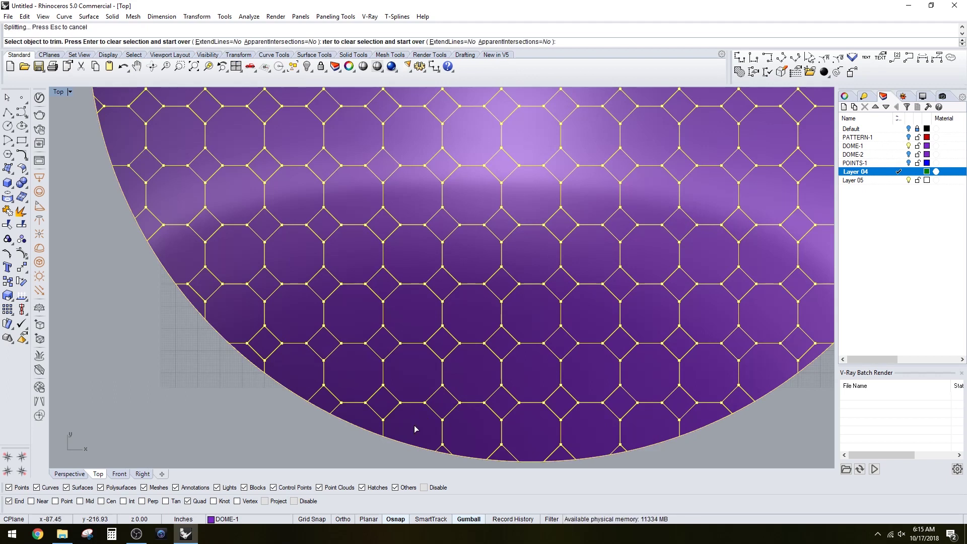
left_click(422, 427)
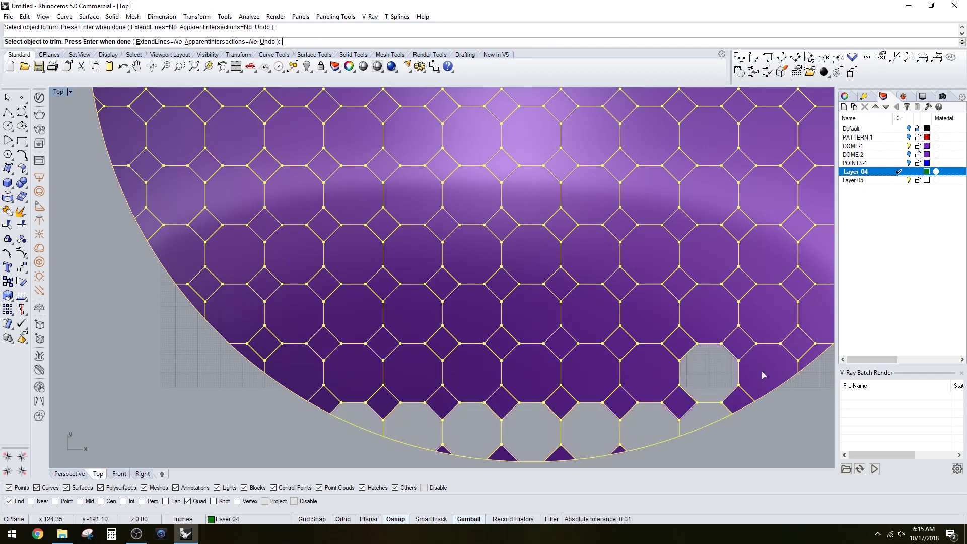
left_click(762, 375)
left_click(649, 373)
left_click(293, 313)
left_click(358, 315)
left_click(768, 313)
Trim away the octagonal cells in the rows just below the middle of the dome.
scroll(820, 352, "down", 2)
left_click(375, 320)
left_click(339, 319)
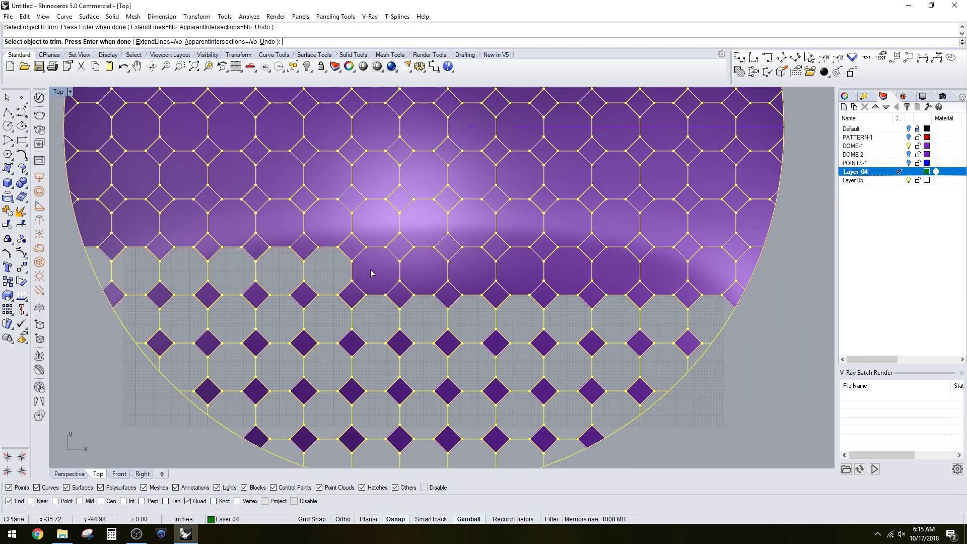
left_click(375, 273)
left_click(519, 225)
left_click(327, 225)
Continue trimming the octagonal cells across the dome's middle rows, leaving the diamonds between them.
right_click_drag(261, 212, 282, 359)
left_click(109, 323)
left_click(349, 323)
left_click(684, 323)
left_click(635, 273)
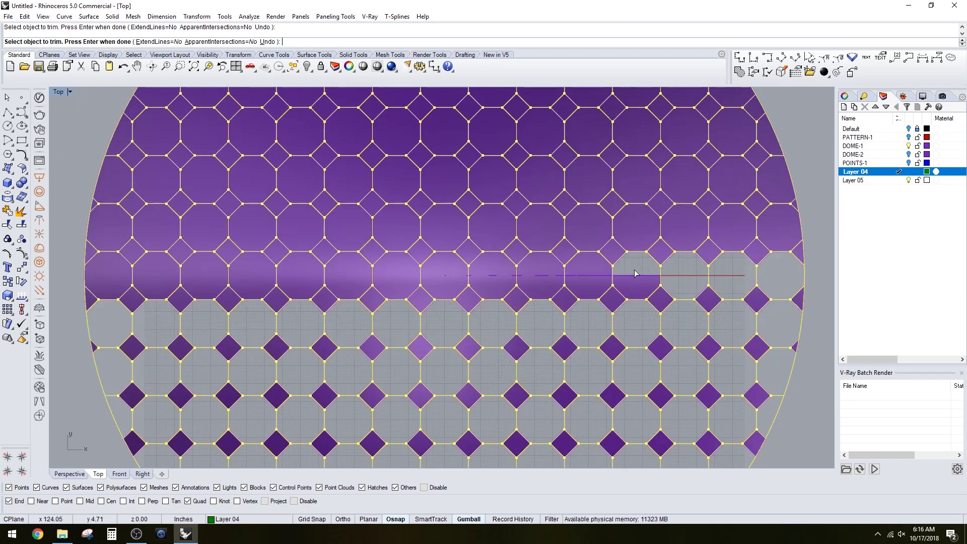
left_click(588, 275)
left_click(204, 277)
left_click(149, 280)
left_click(636, 225)
Trim out the octagonal cells in the rows above the dome's middle, keeping the diamonds.
right_click_drag(729, 176, 771, 263)
left_click(437, 265)
left_click(389, 265)
left_click(198, 218)
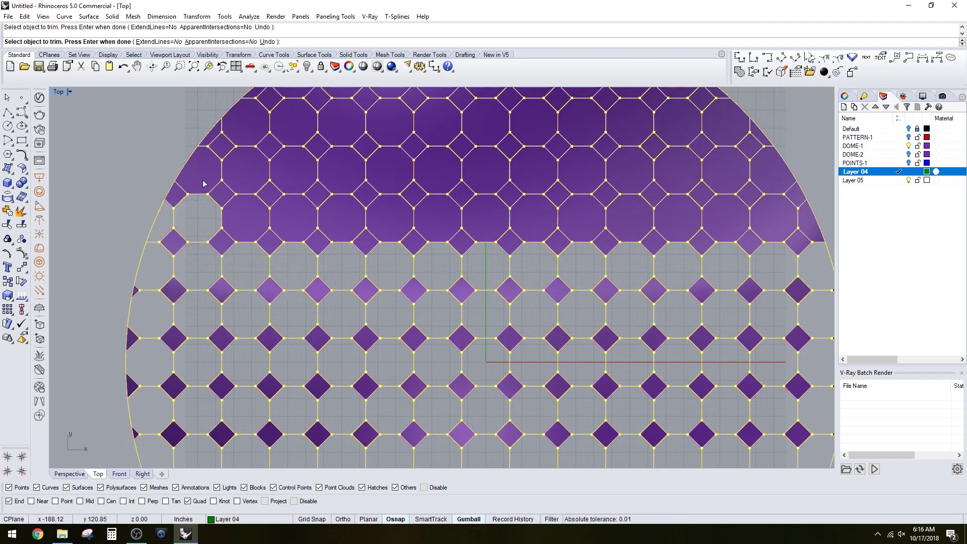
left_click(203, 184)
left_click(534, 218)
left_click(582, 206)
Trim the octagonal and partial cells in the dome's upper rows, including both curved sides.
right_click_drag(760, 197, 786, 323)
left_click(655, 199)
left_click(742, 214)
left_click(755, 248)
left_click(368, 199)
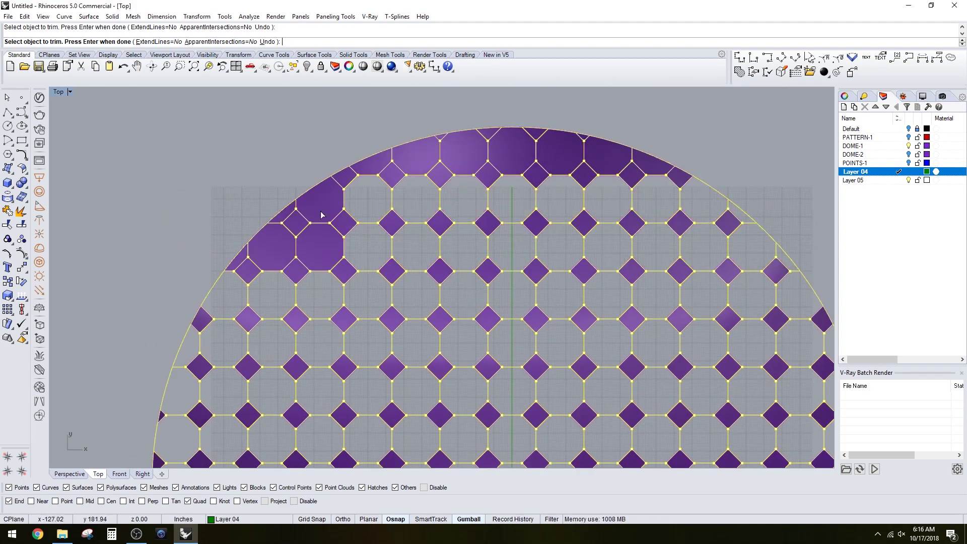
left_click(321, 215)
Trim the last partial octagons along the dome's upper edge, finish the trim and clear the selection.
scroll(321, 294, "up", 4)
right_click_drag(362, 202, 317, 307)
left_click(593, 179)
left_click(654, 181)
scroll(594, 180, "down", 8)
right_click_drag(543, 413, 547, 190)
scroll(545, 389, "down", 4)
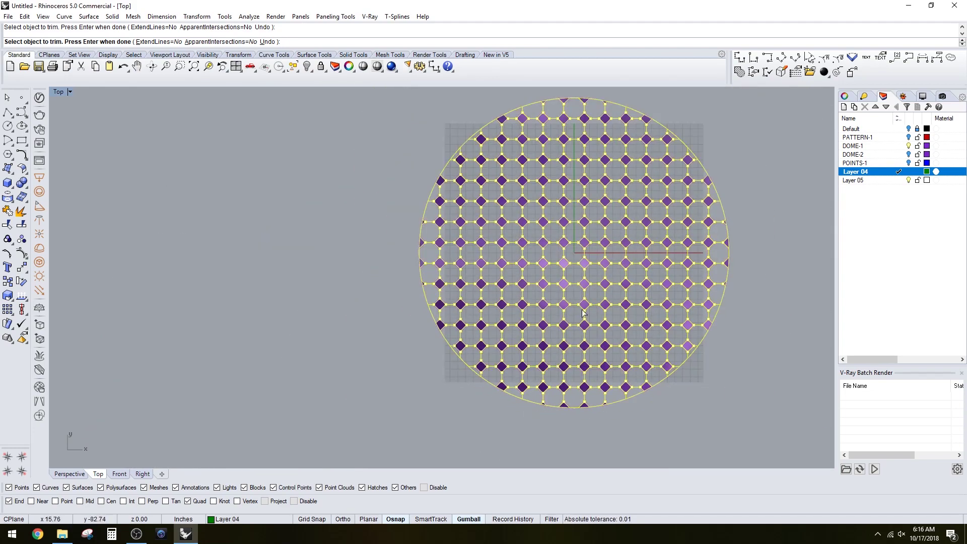
key("Return")
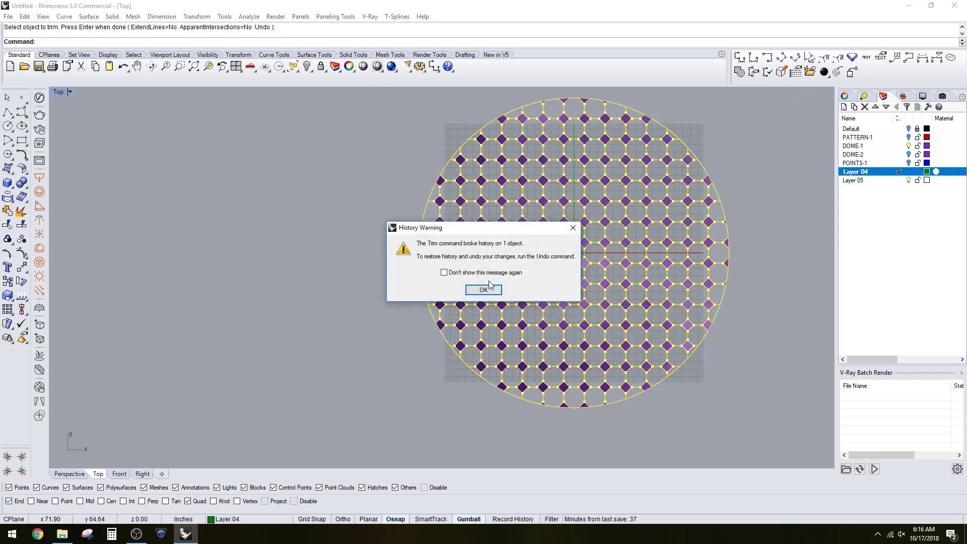
key("Return")
right_click_drag(617, 239, 609, 239)
key("Escape")
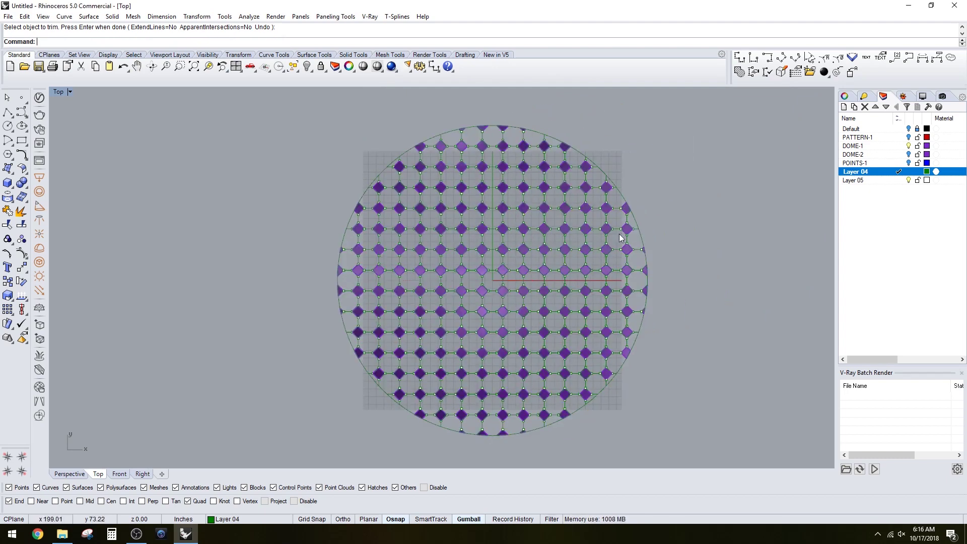
Maximize the Perspective viewport and inspect the remaining diamond surfaces, briefly showing DOME-2 for comparison.
double_click(58, 92)
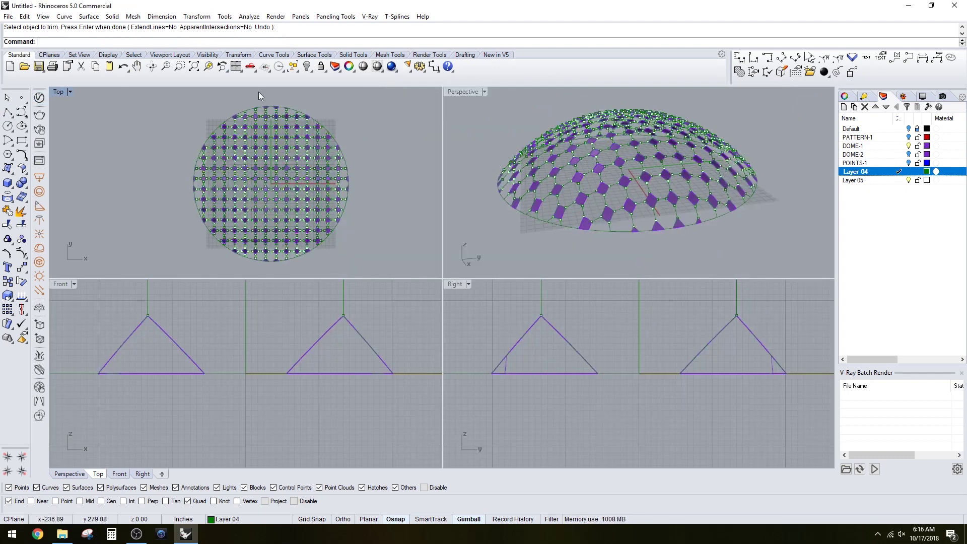
double_click(470, 92)
right_click_drag(670, 241, 518, 228)
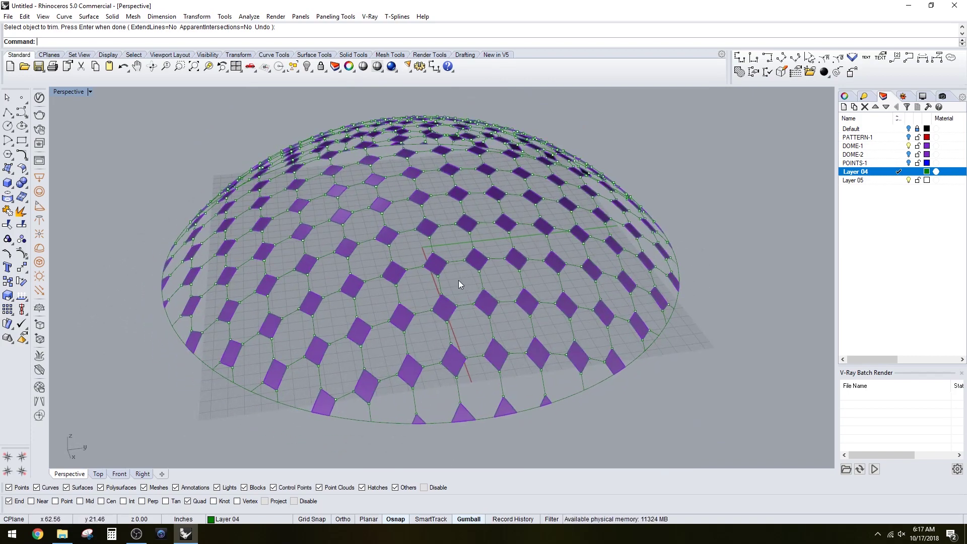
right_click_drag(629, 258, 589, 332)
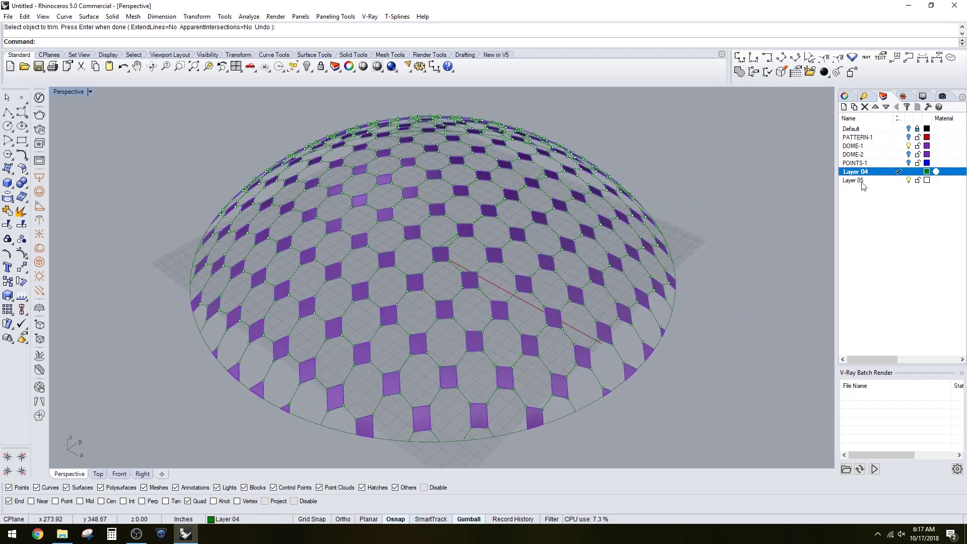
left_click(909, 154)
left_click(908, 154)
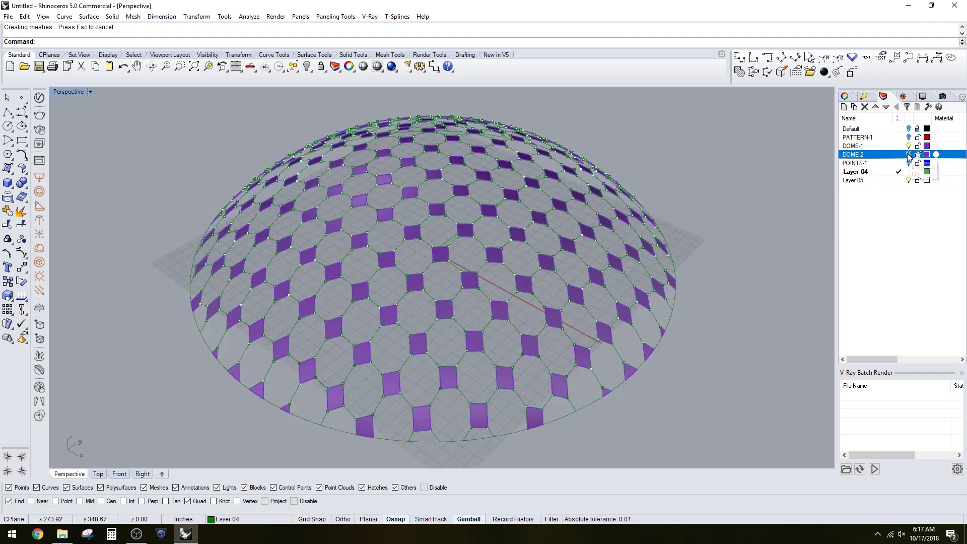
right_click_drag(649, 302, 695, 268)
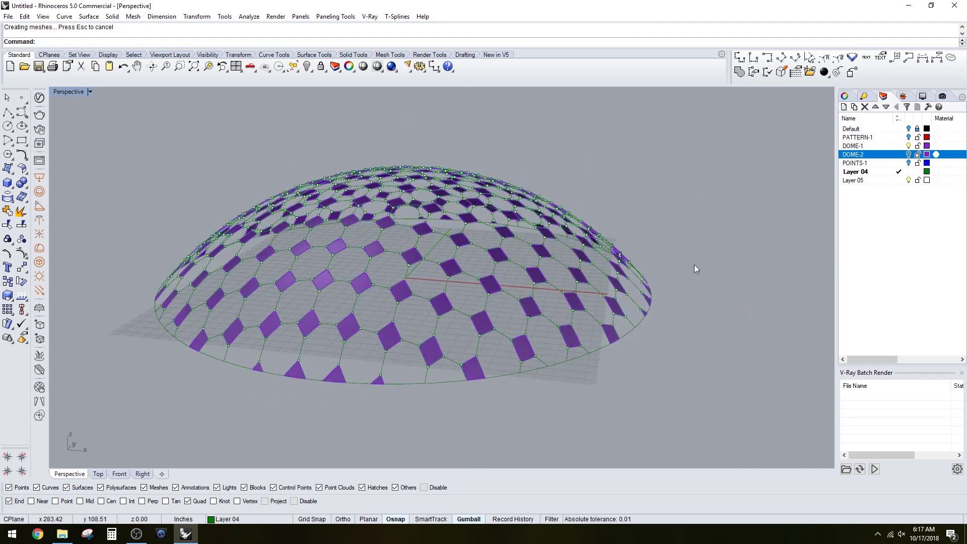
Select all the objects on the DOME-1 layer and inspect the diamond surfaces from several angles.
right_click(906, 146)
left_click(888, 291)
mouse_move(650, 317)
right_mouse_down()
mouse_move(646, 331)
mouse_move(655, 321)
right_mouse_up()
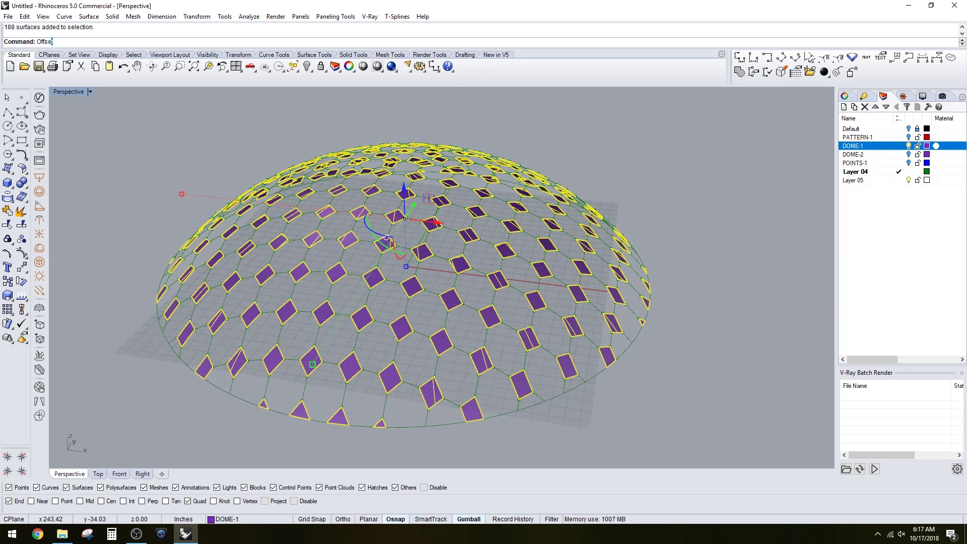
type("Join")
key("Return")
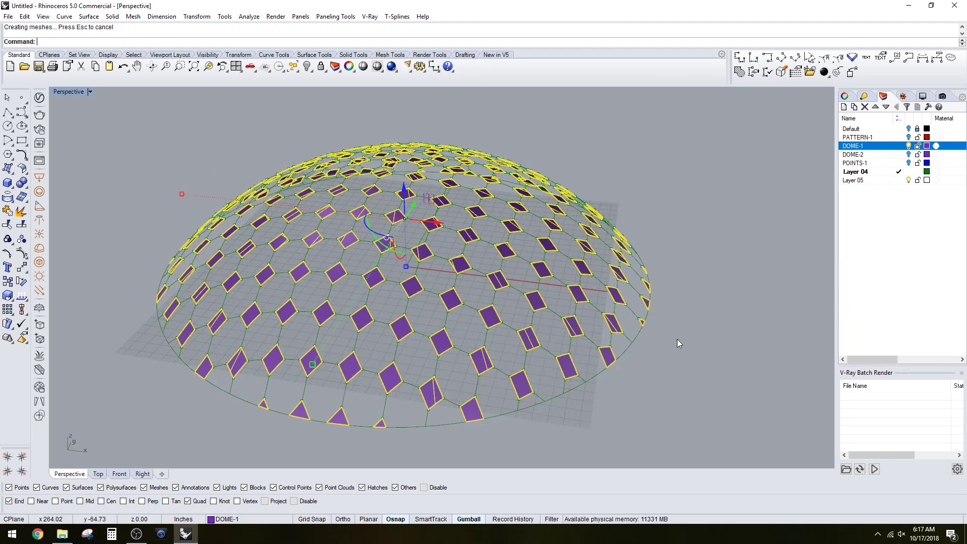
right_click_drag(613, 286, 664, 302)
scroll(432, 216, "up", 2)
right_click_drag(381, 261, 460, 260)
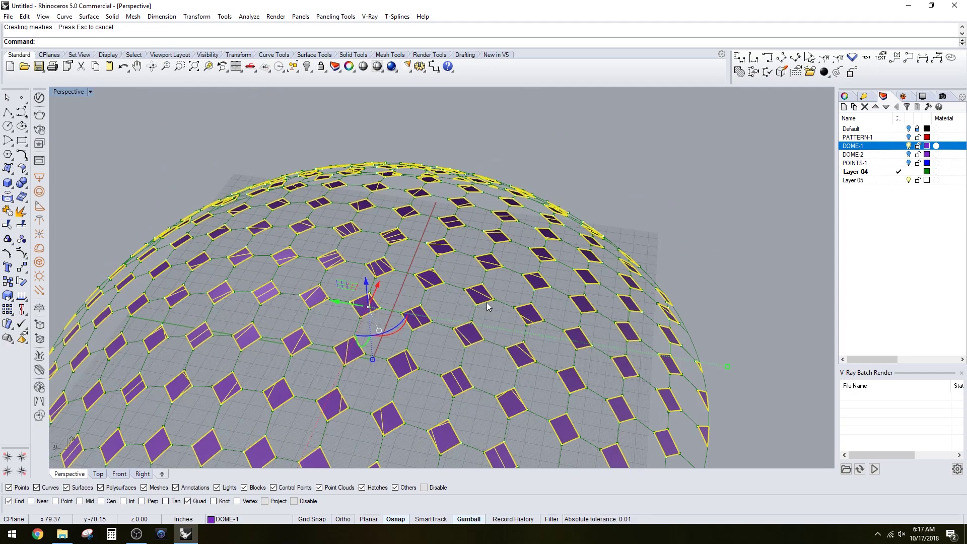
right_click_drag(597, 379, 583, 341)
scroll(560, 337, "down", 5)
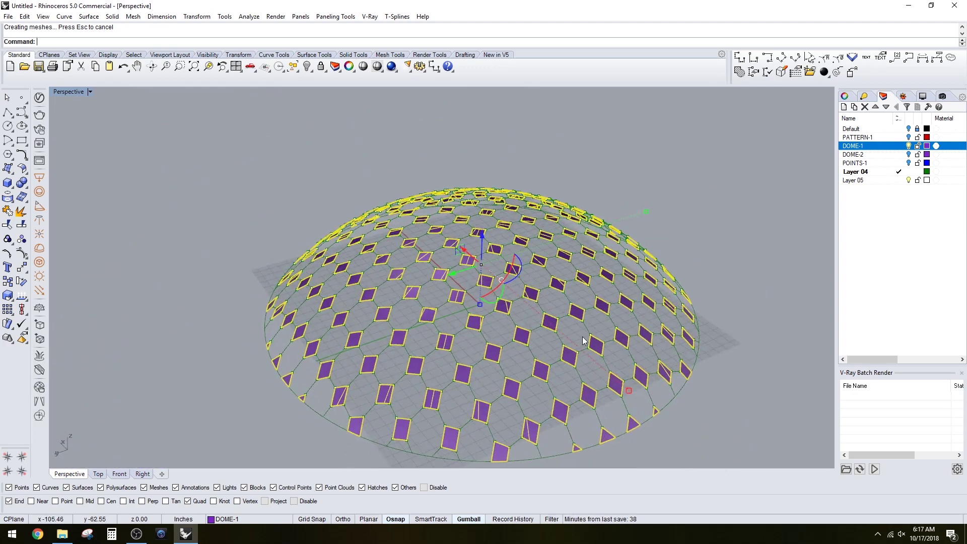
Offset the selected surfaces outward by 1 inch as solids onto Layer 05, with DeleteInput set to No.
type("OffsetSrf")
key("Return")
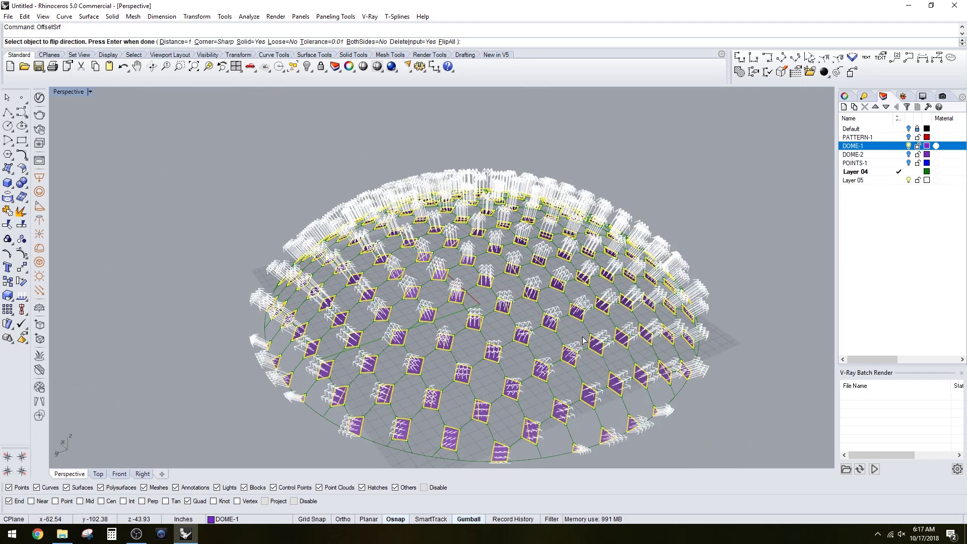
right_click_drag(527, 318, 713, 312)
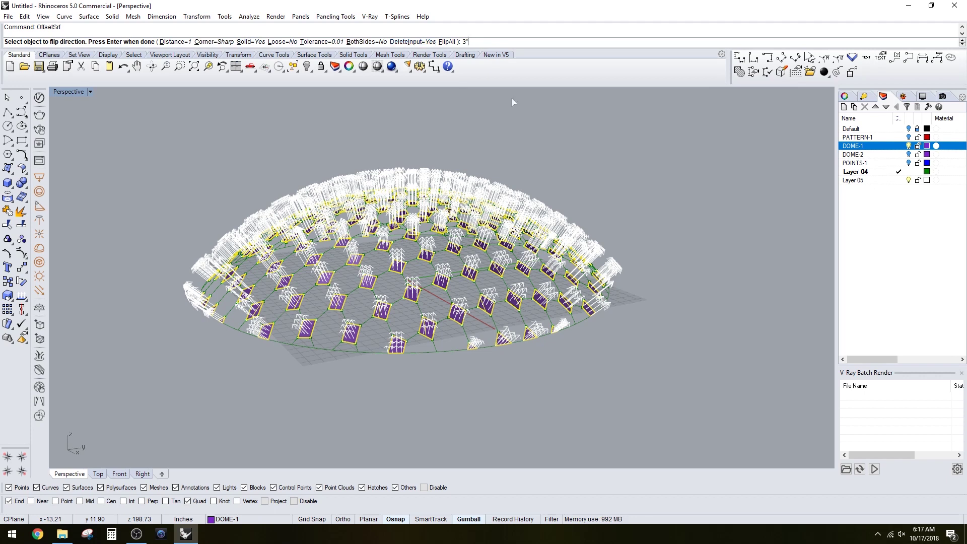
left_click(902, 182)
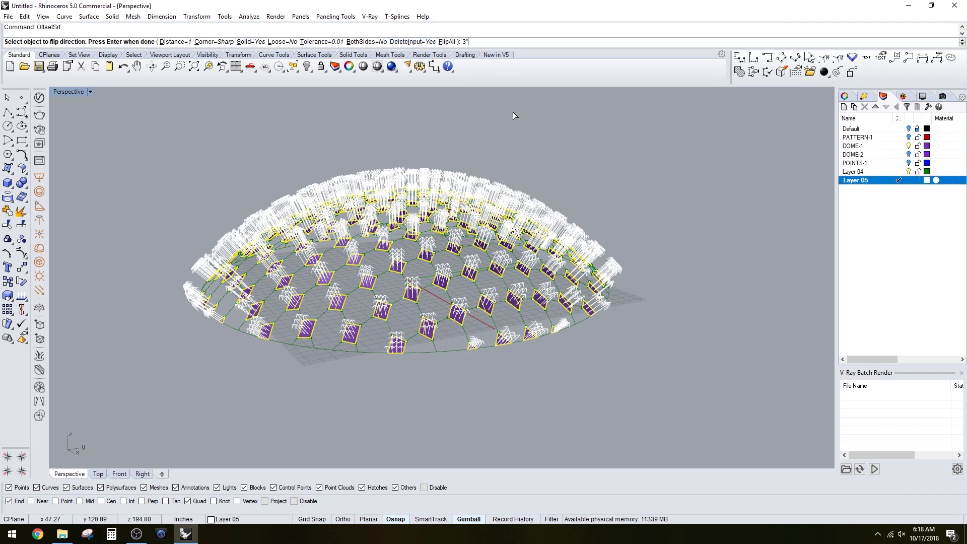
left_click(412, 41)
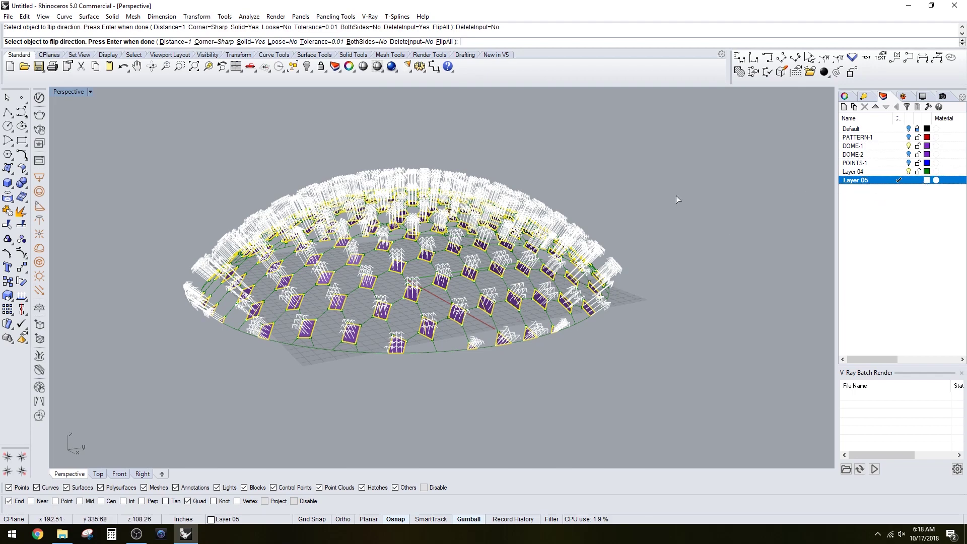
right_click_drag(604, 190, 609, 188)
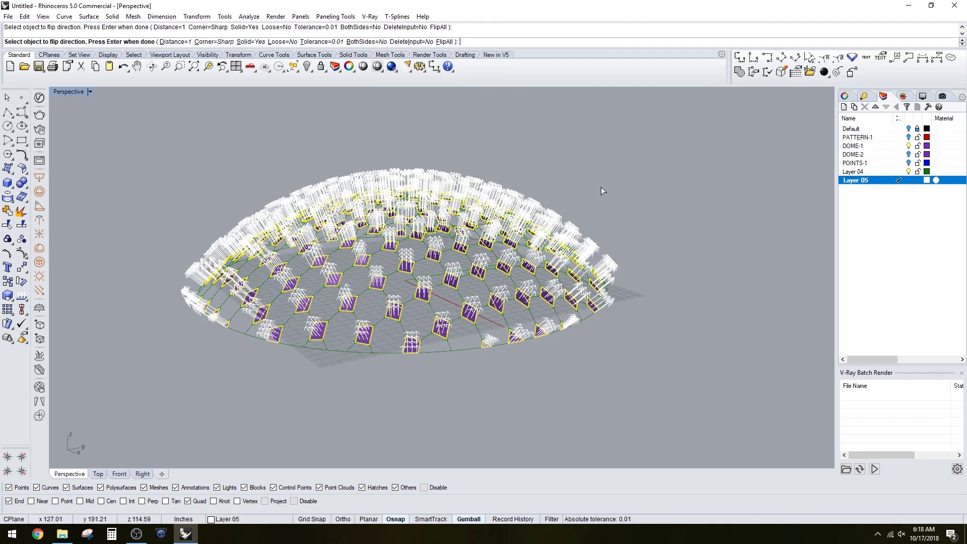
key("Return")
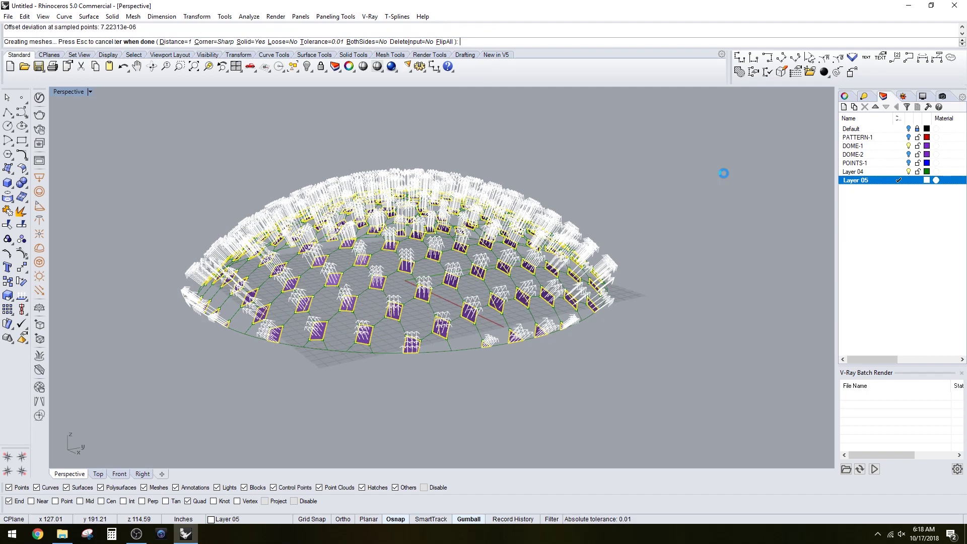
left_click(625, 210)
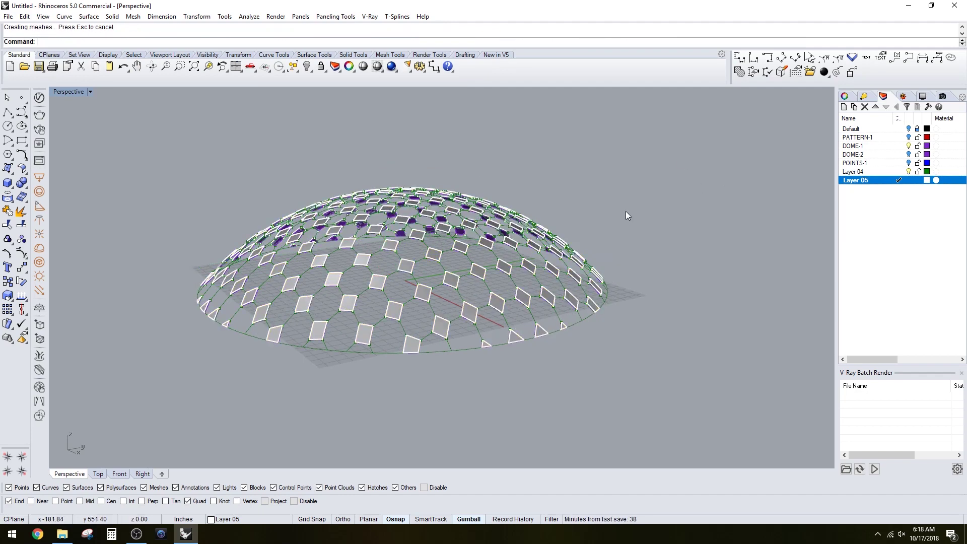
Turn off the DOME-1 layer and inspect the solid diamond panels.
right_click_drag(625, 210, 645, 237)
left_click(909, 146)
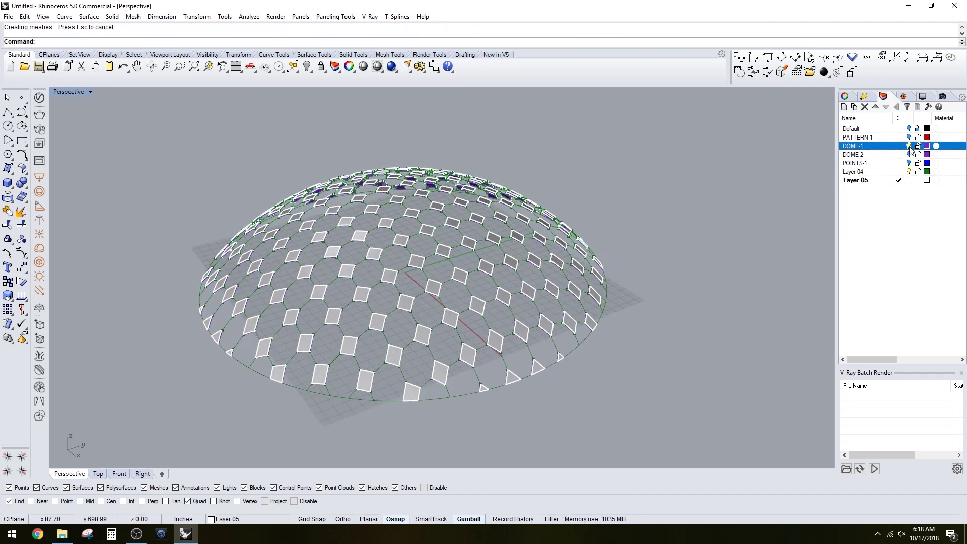
right_click_drag(624, 302, 574, 342)
scroll(508, 246, "up", 4)
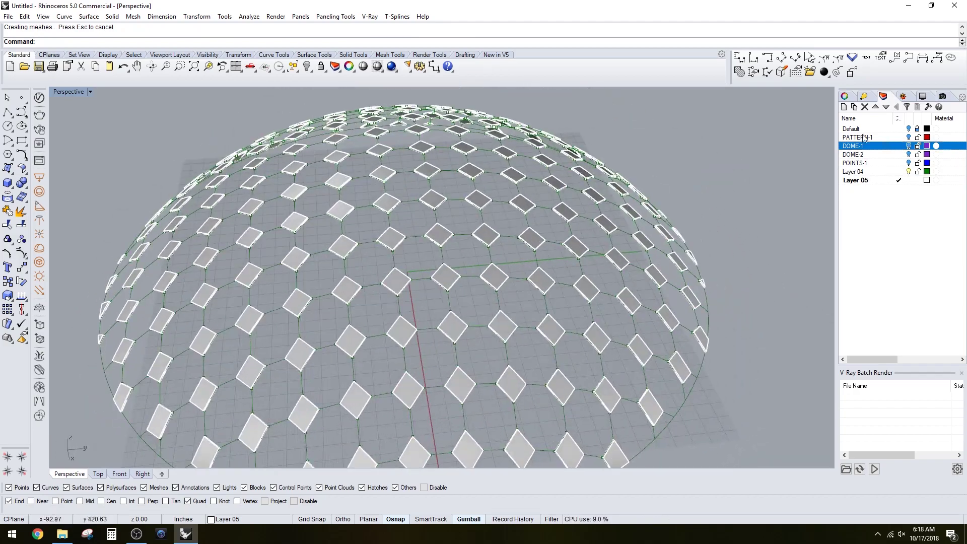
Toggle the visibility of DOME-2 and Layer 04 to compare them with the solid panels.
left_click(908, 154)
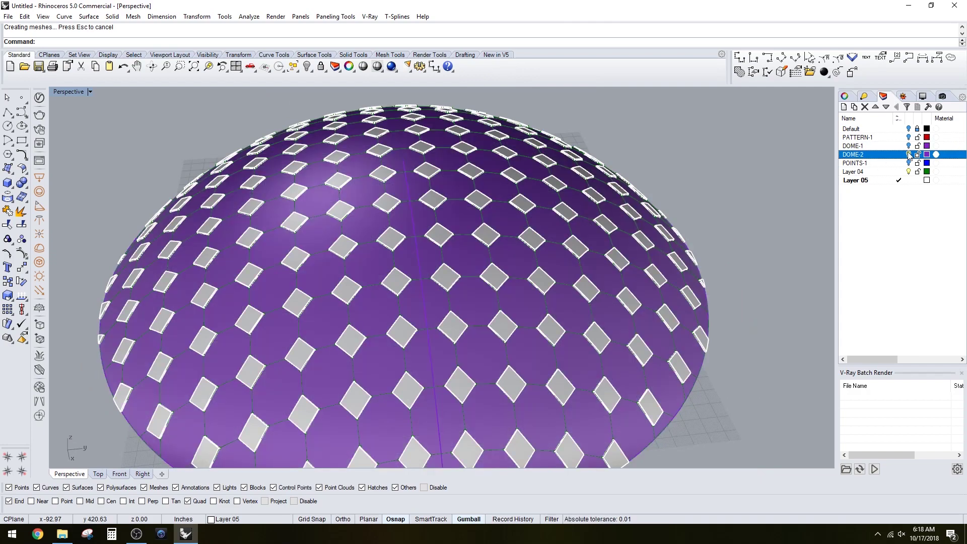
left_click(908, 154)
left_click(908, 172)
left_click(908, 172)
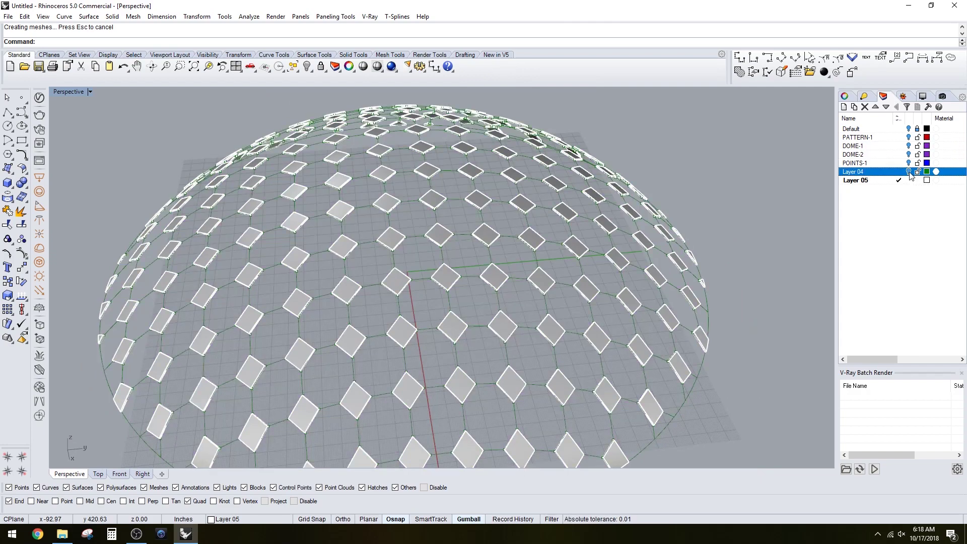
Make Layer 04 the current layer, select all the objects on it and inspect them on the dome.
left_click(898, 171)
right_click(892, 172)
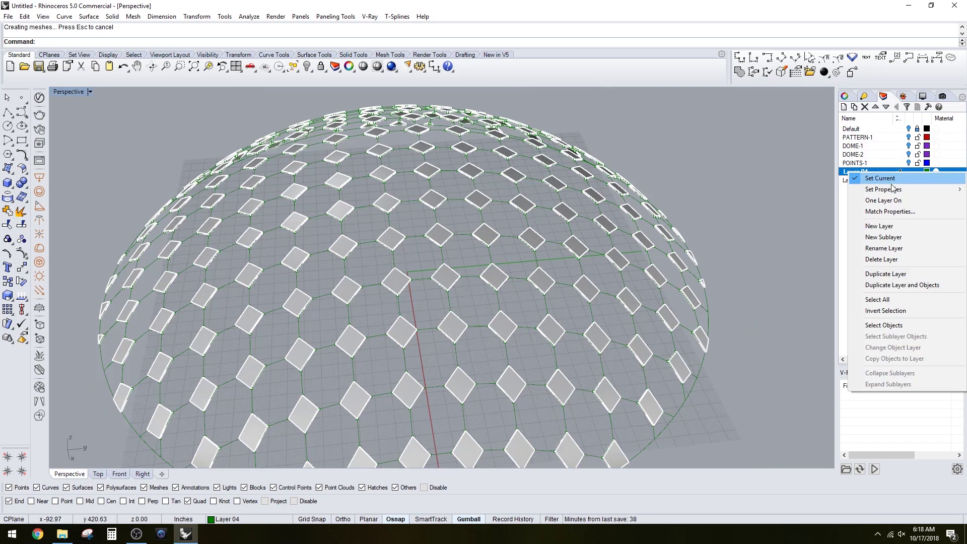
left_click(908, 326)
right_click_drag(646, 316, 570, 335)
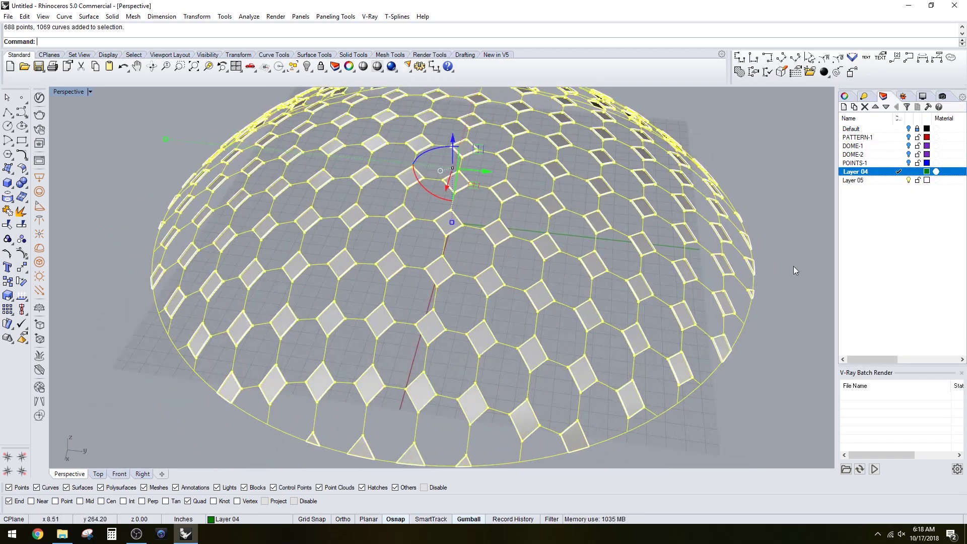
Rename Layer 04 as PATTERN-2.
left_click(858, 182)
left_click(862, 173)
left_click(862, 173)
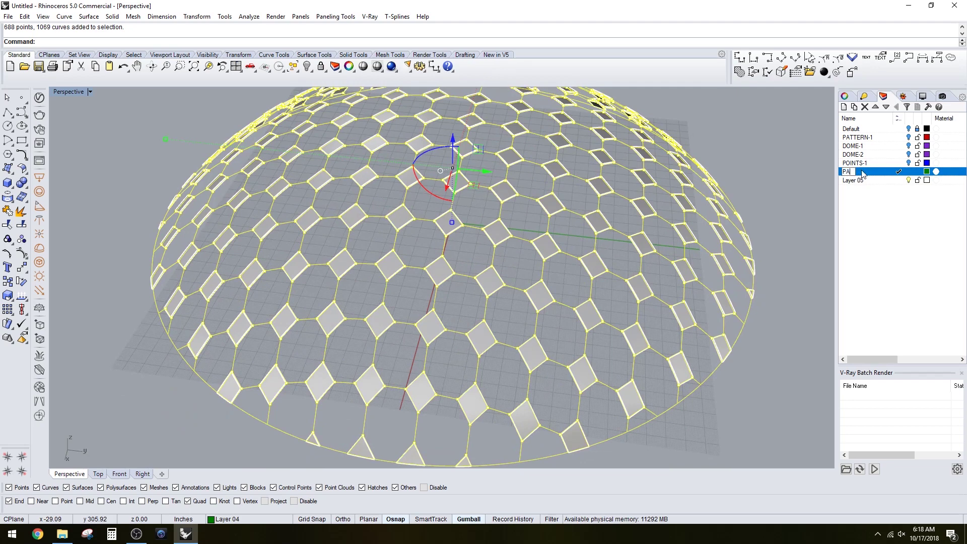
type("PATTERN-2")
key("Return")
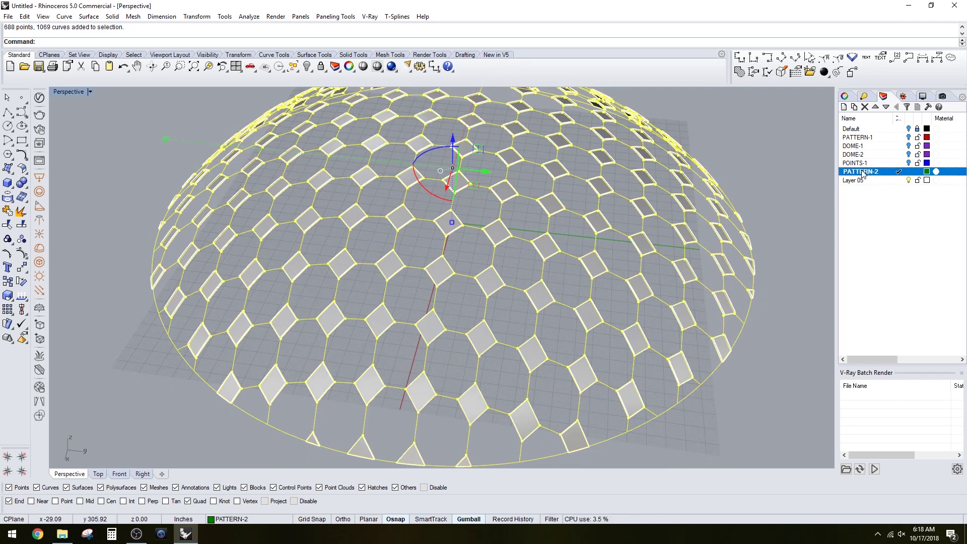
Rename Layer 05 as SOLID-1.
left_click(860, 182)
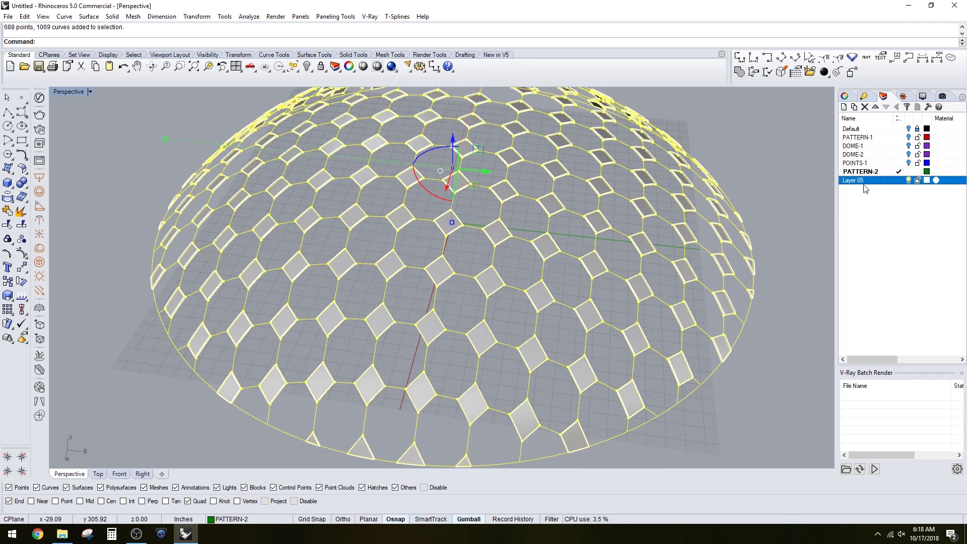
left_click(862, 185)
left_click(856, 182)
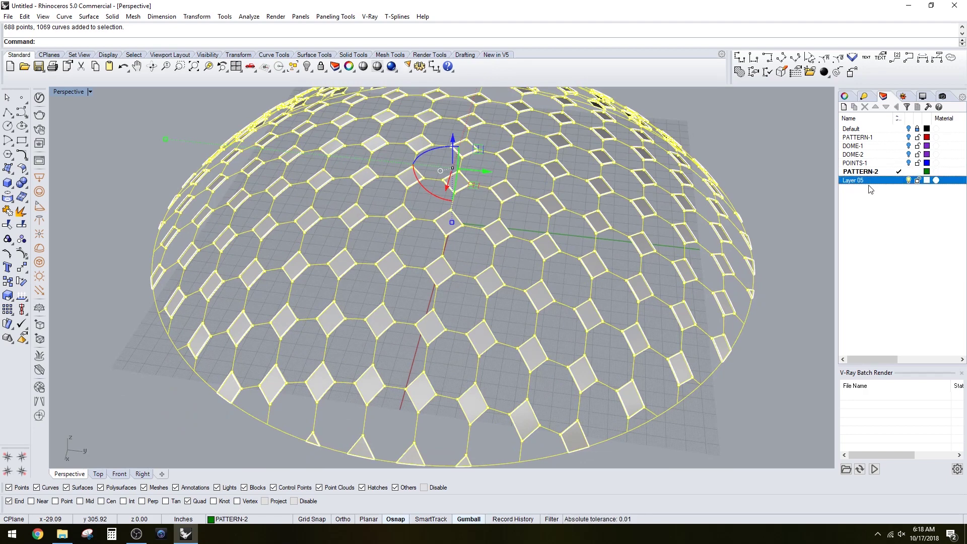
left_click(855, 182)
type("SOLID-")
left_click(864, 183)
type("1")
left_click(881, 197)
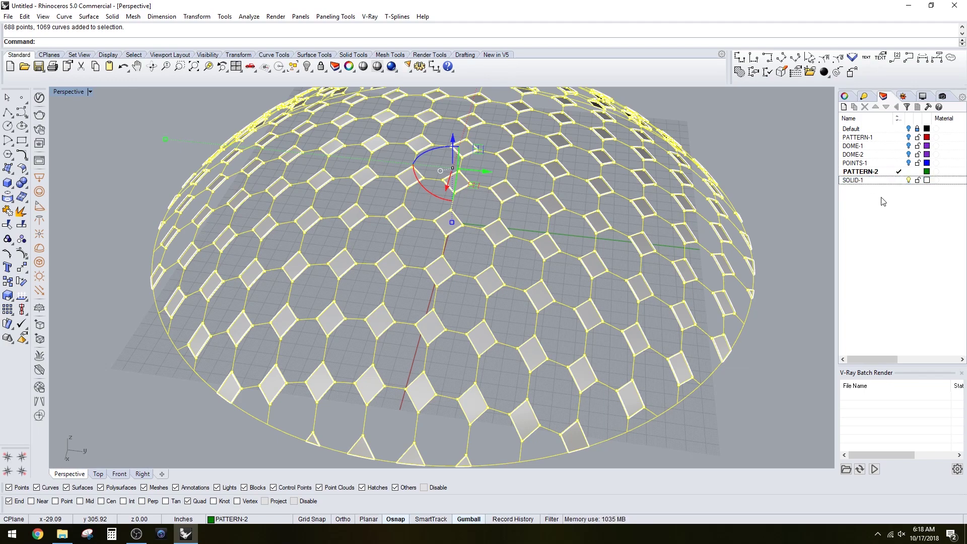
Lock the SOLID-1 layer and clear the current selection.
left_click(887, 175)
left_click(886, 186)
left_click(915, 180)
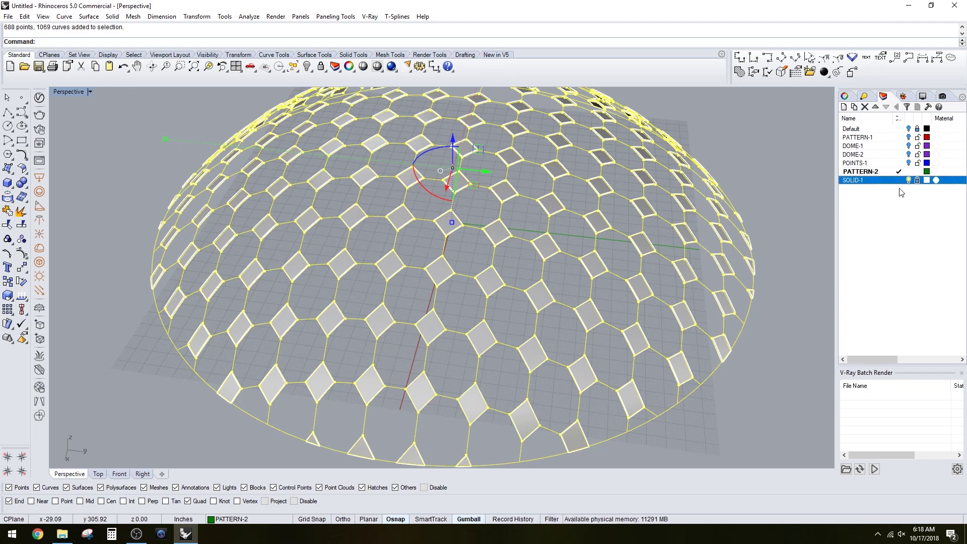
left_click(798, 220)
right_click_drag(792, 222, 730, 234)
left_click(881, 206)
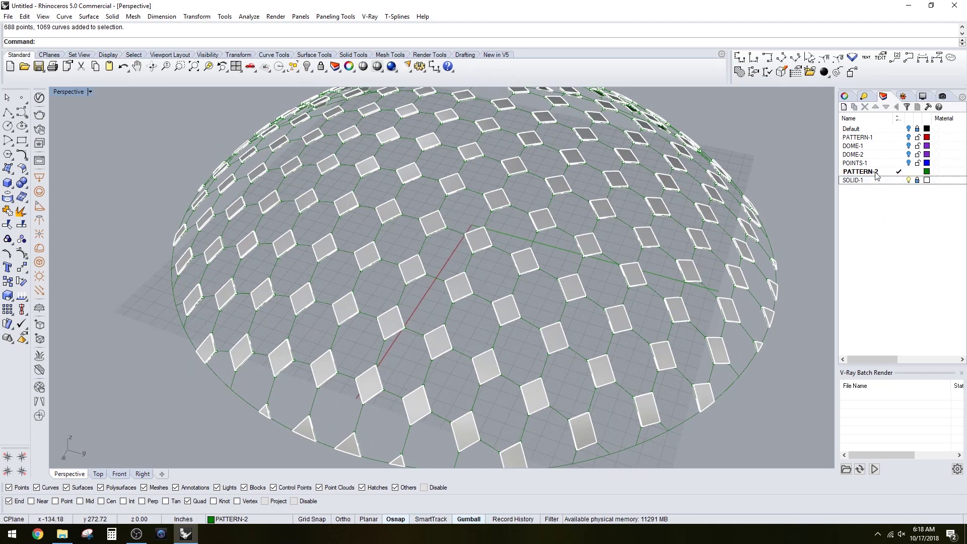
Create a new layer named PIPES-1.
left_click(875, 171)
left_click(843, 107)
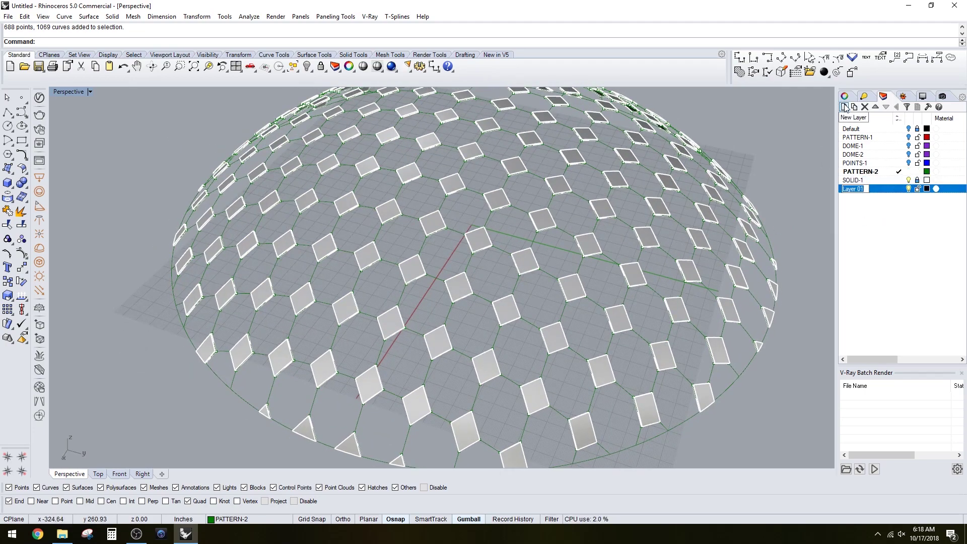
type("PIPES-1")
Select the objects on PATTERN-2 and exclude points through the selection filter.
right_click(902, 172)
left_click(886, 328)
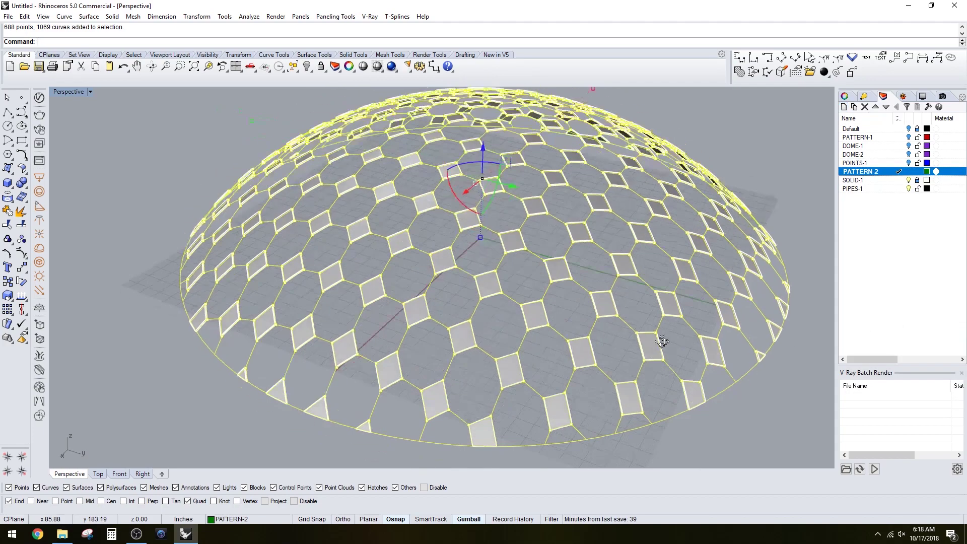
left_click(21, 488)
scroll(410, 339, "up", 15)
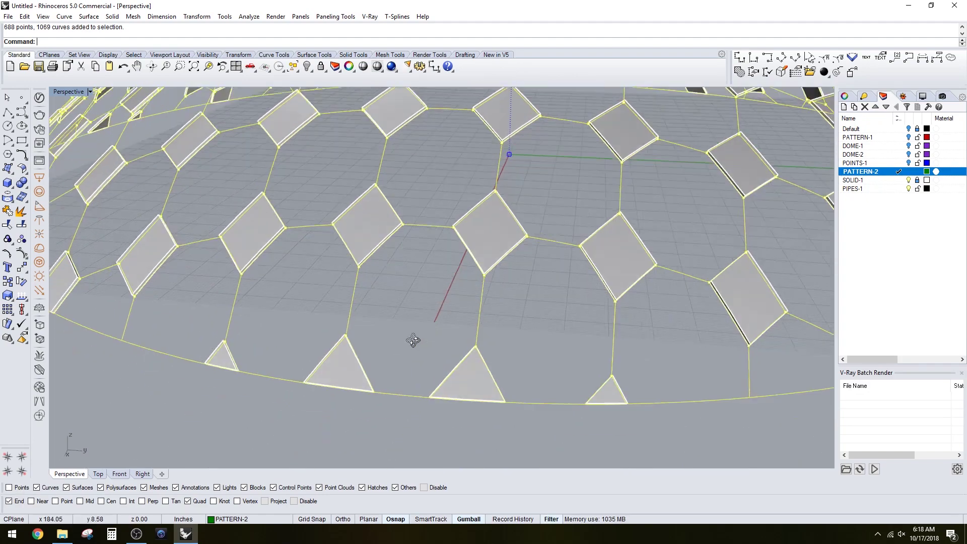
scroll(470, 273, "down", 12)
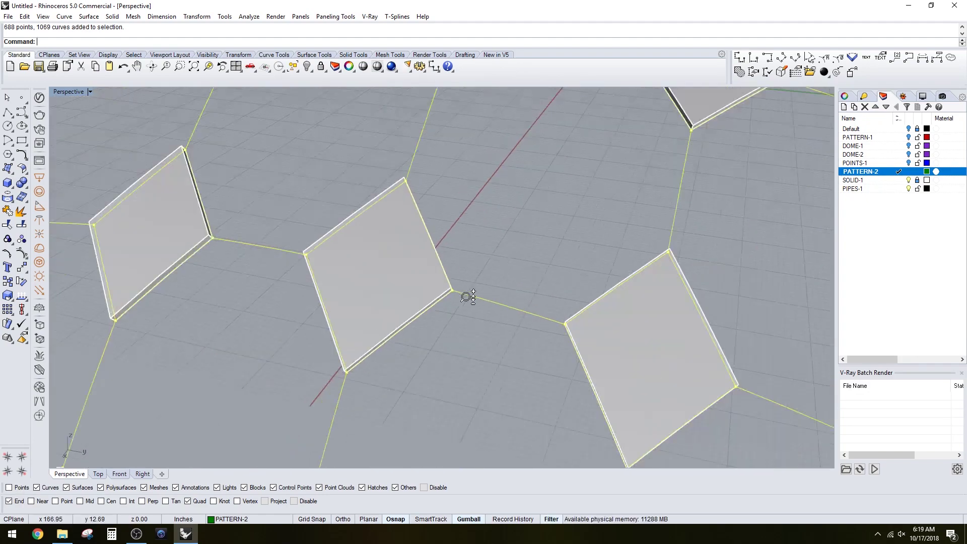
Examine the PATTERN-2 selection and a single connecting curve where it meets a diamond panel's corner.
right_click(885, 172)
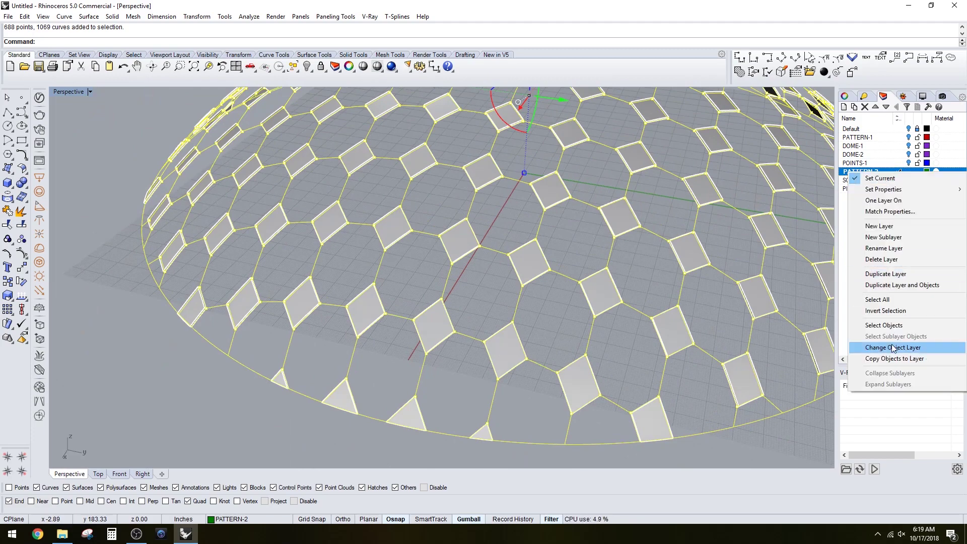
left_click(885, 326)
left_click(645, 274)
right_click_drag(642, 272, 570, 279, "shift")
left_click(535, 256)
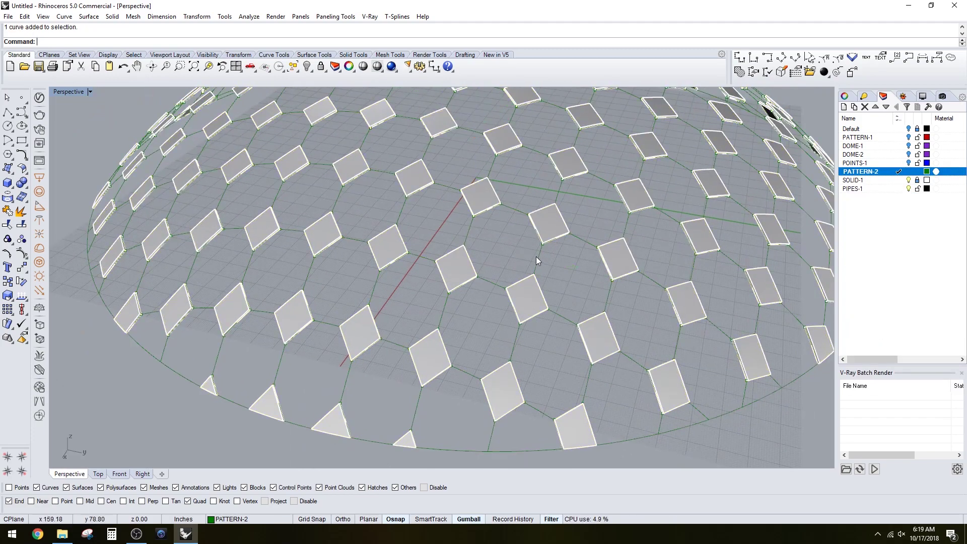
scroll(536, 252, "up", 8)
scroll(565, 236, "down", 10)
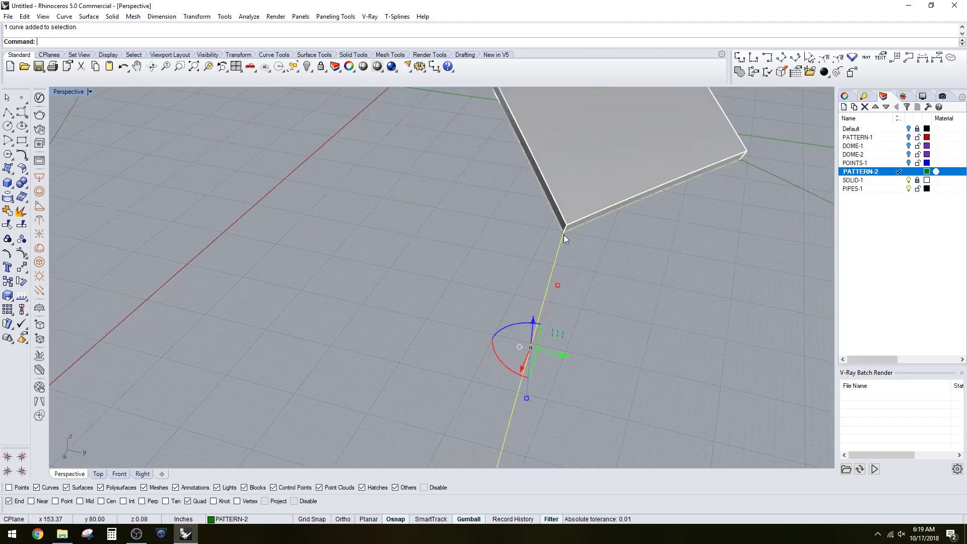
Select all the curves on PATTERN-2 and make PIPES-1 the current layer.
right_click(851, 172)
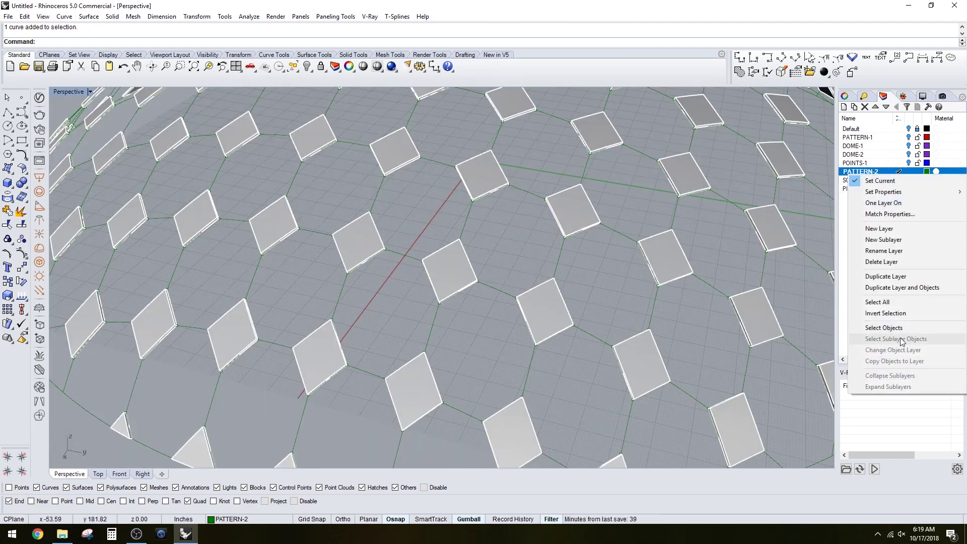
left_click(884, 327)
scroll(609, 334, "down", 10)
right_click_drag(644, 336, 553, 342, "shift")
mouse_move(554, 342)
right_mouse_down()
mouse_move(531, 326)
mouse_move(557, 340)
mouse_move(536, 345)
right_mouse_up()
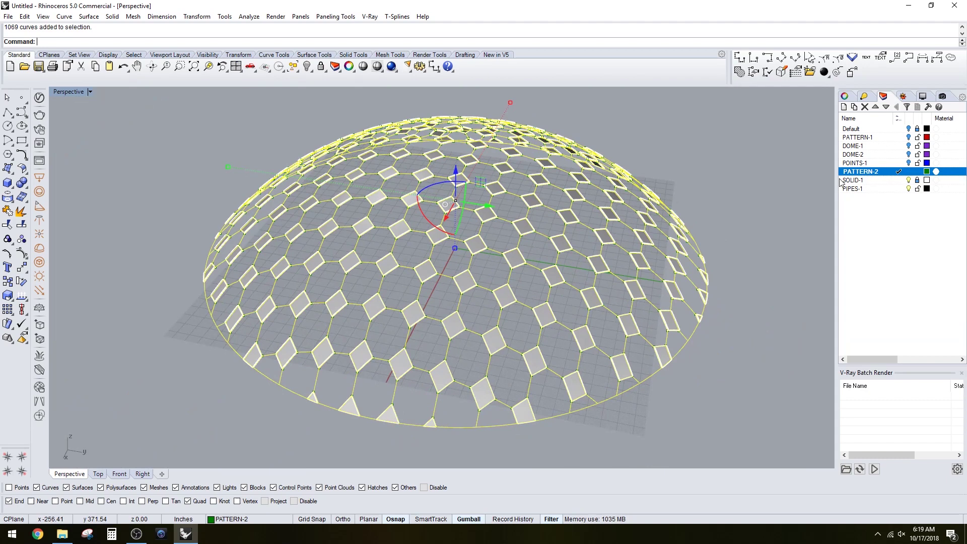
left_click(898, 189)
right_click_drag(715, 351, 675, 352, "shift")
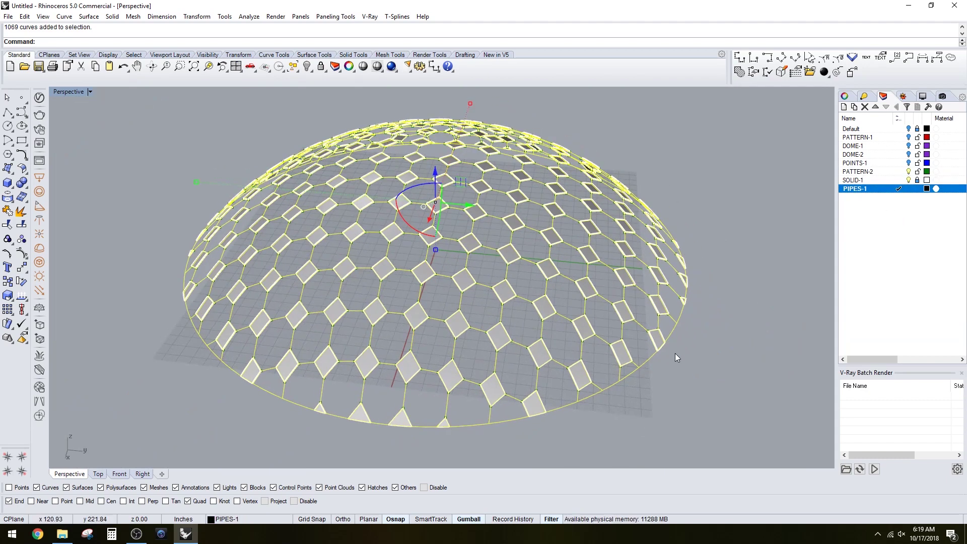
Pipe the selected curves with a 1-inch radius and flat caps.
key("Return")
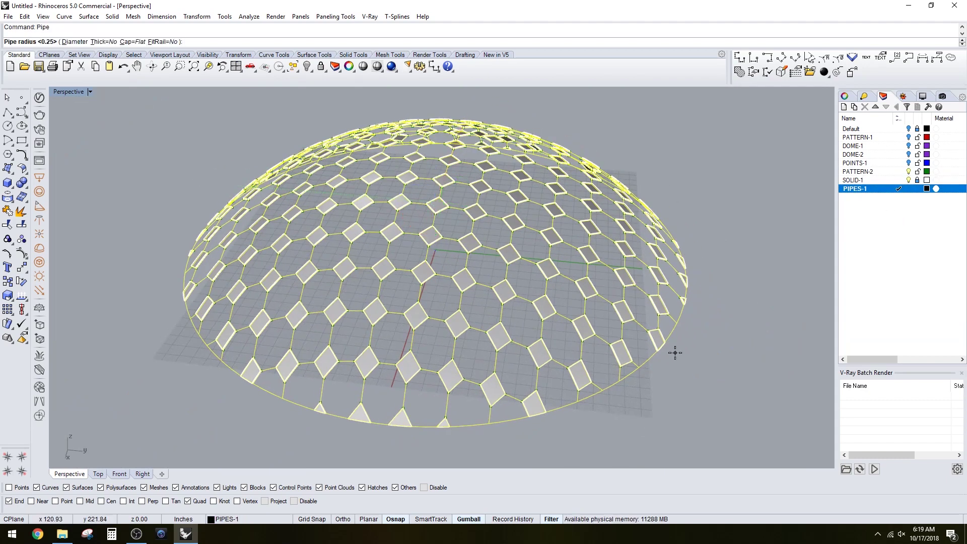
type("1")
key("Return")
type("1")
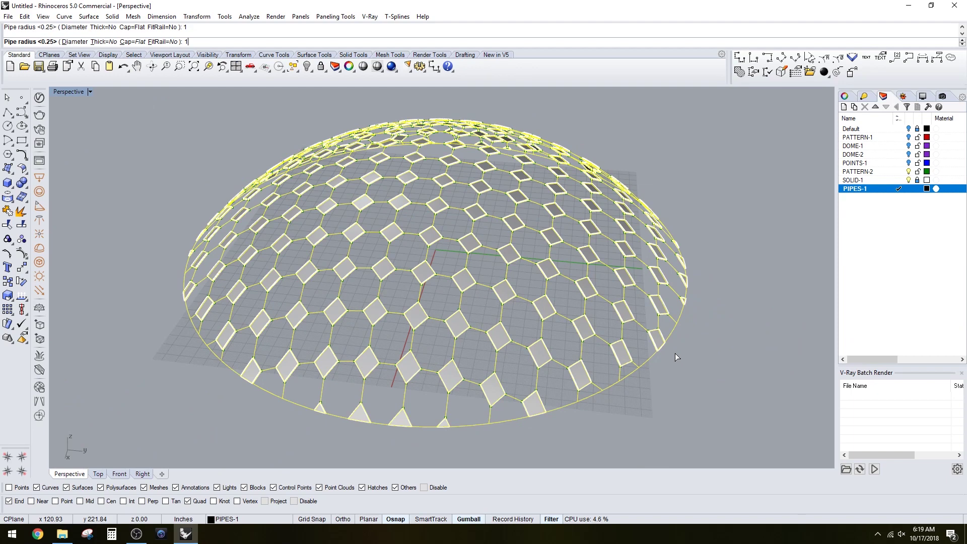
key("Return")
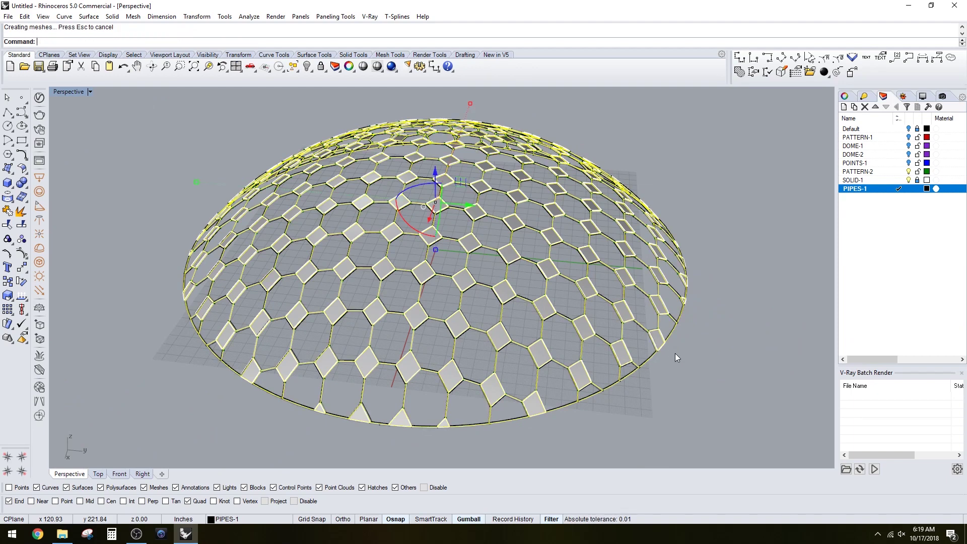
Turn off the PATTERN-2 layer so only the pipes and solid panels are displayed.
scroll(660, 366, "up", 5)
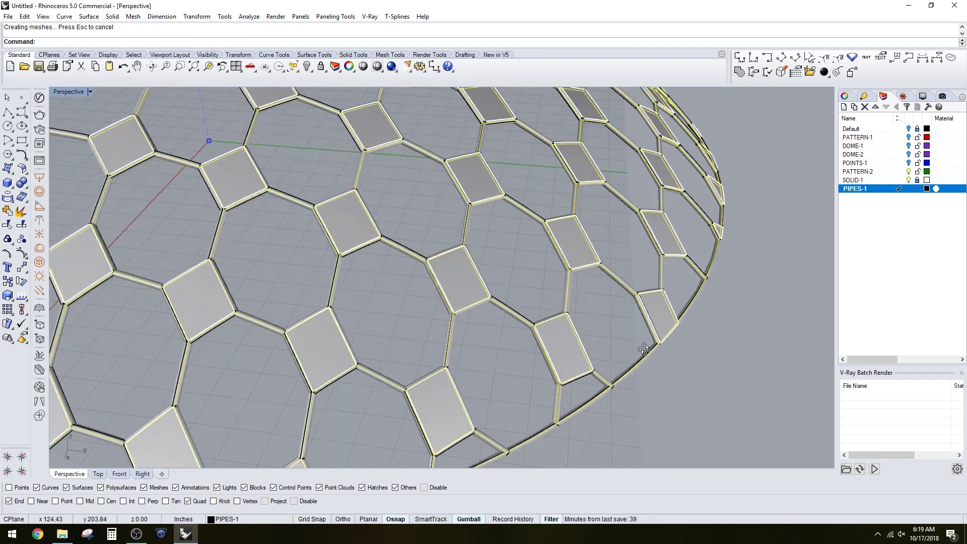
left_click(909, 172)
scroll(598, 317, "down", 6)
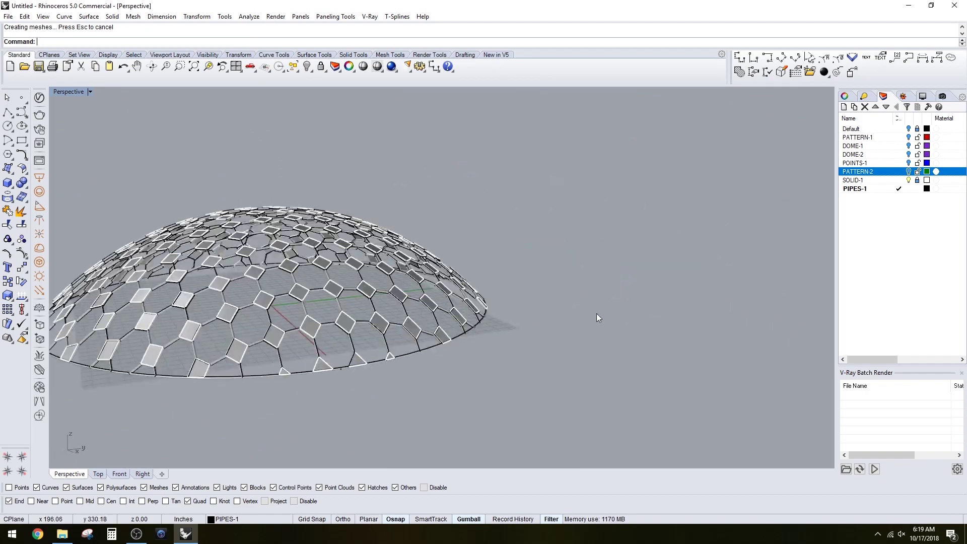
Inspect the pipe framework and diamond panels from the side, close up and above, and look through the viewport's display modes.
right_click_drag(362, 319, 522, 332)
right_click_drag(405, 319, 509, 317)
scroll(438, 251, "up", 3)
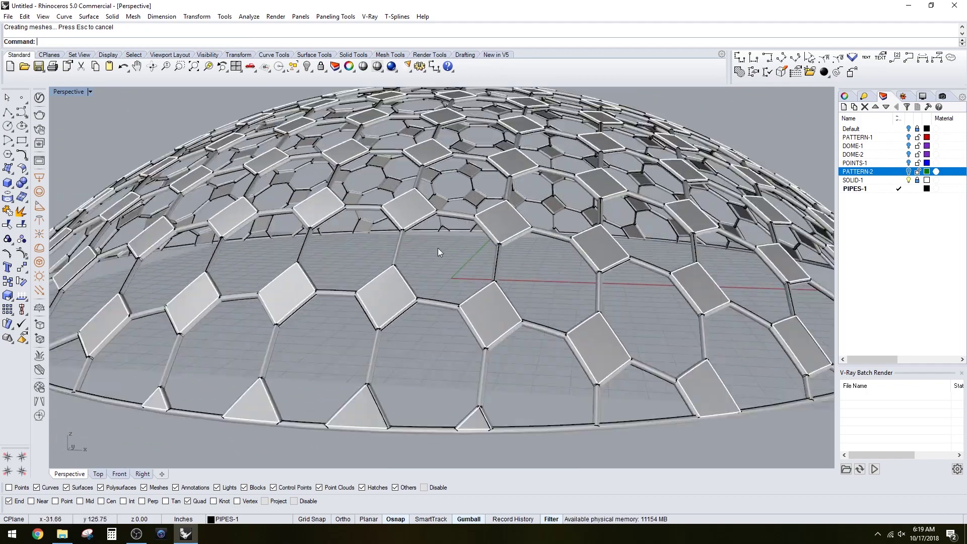
scroll(437, 252, "up", 3)
scroll(464, 255, "down", 9)
right_click_drag(468, 276, 396, 327)
scroll(472, 268, "up", 4)
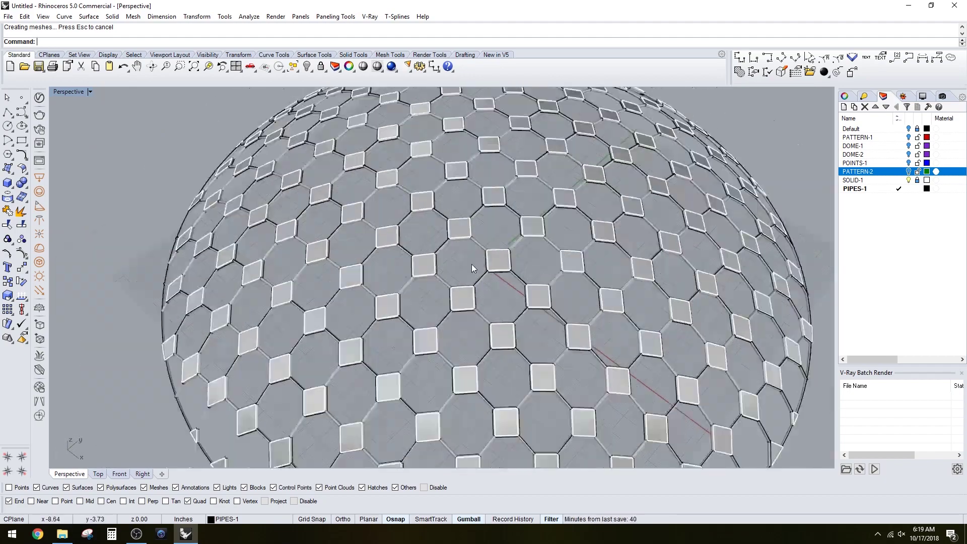
scroll(471, 264, "down", 4)
right_click_drag(453, 287, 543, 205)
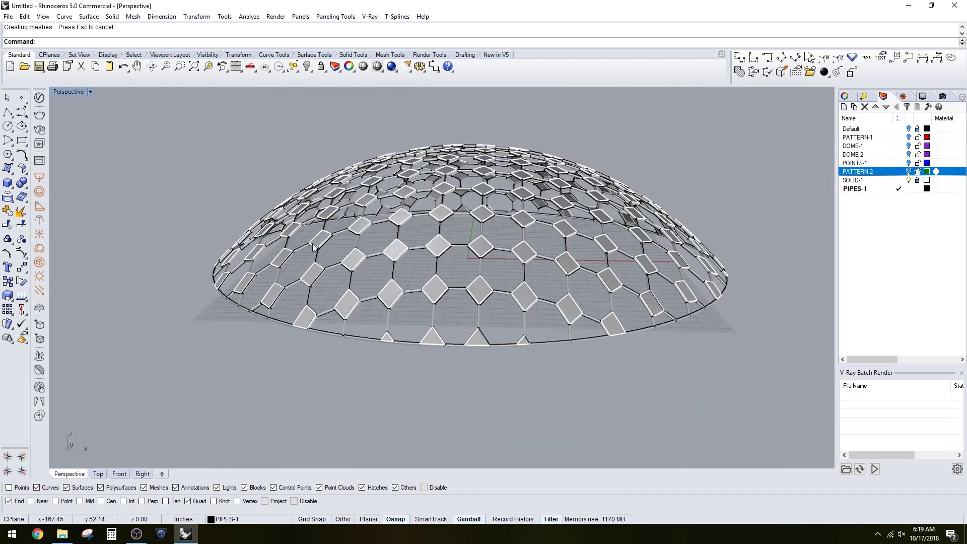
right_click_drag(312, 247, 475, 292)
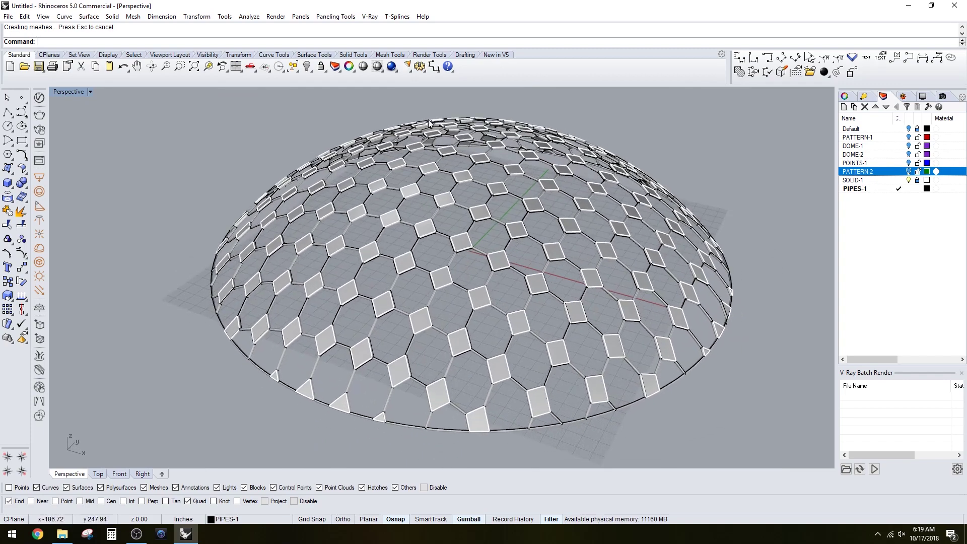
left_click(70, 91)
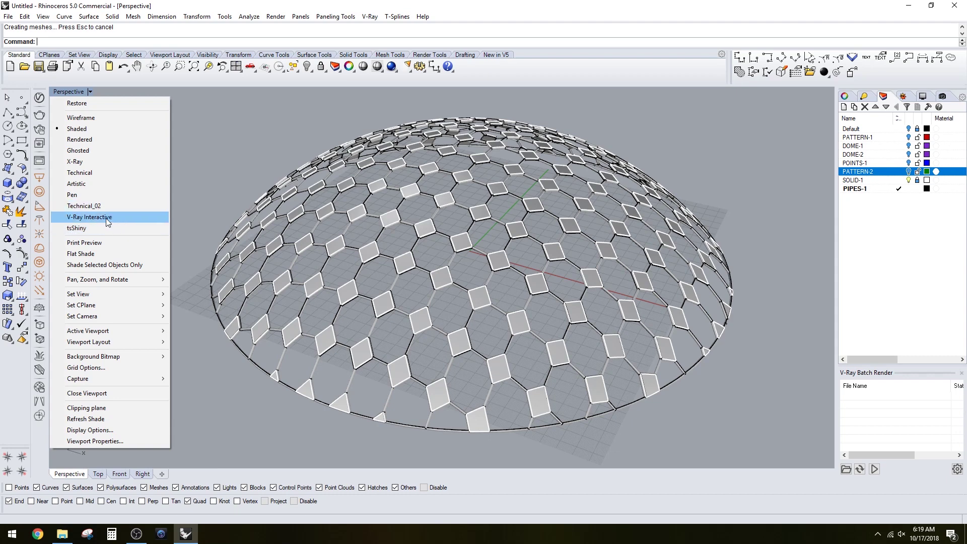
left_click(201, 163)
Start saving the file and browse to the 1818-DOME folder inside 00_TUTORIALS on drive D.
key("ctrl+s")
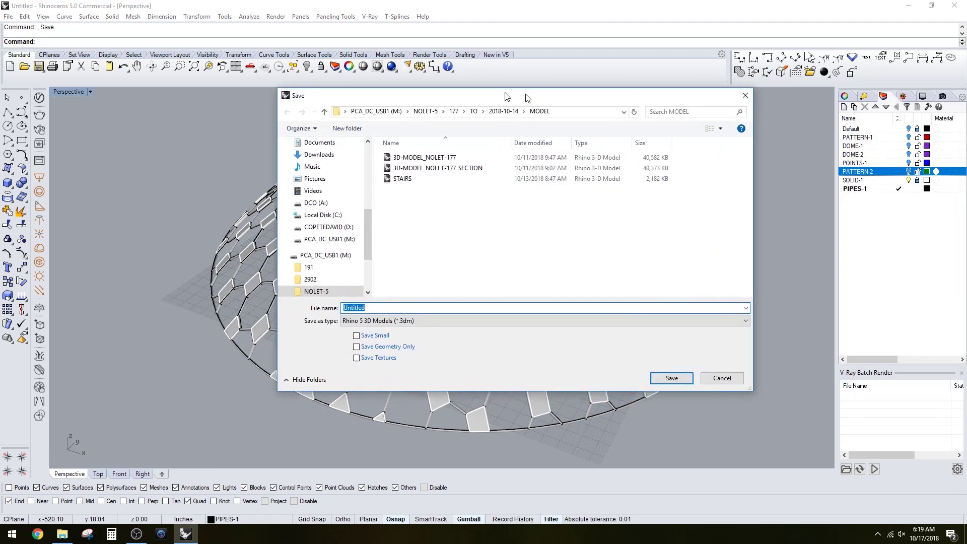
left_click(491, 107)
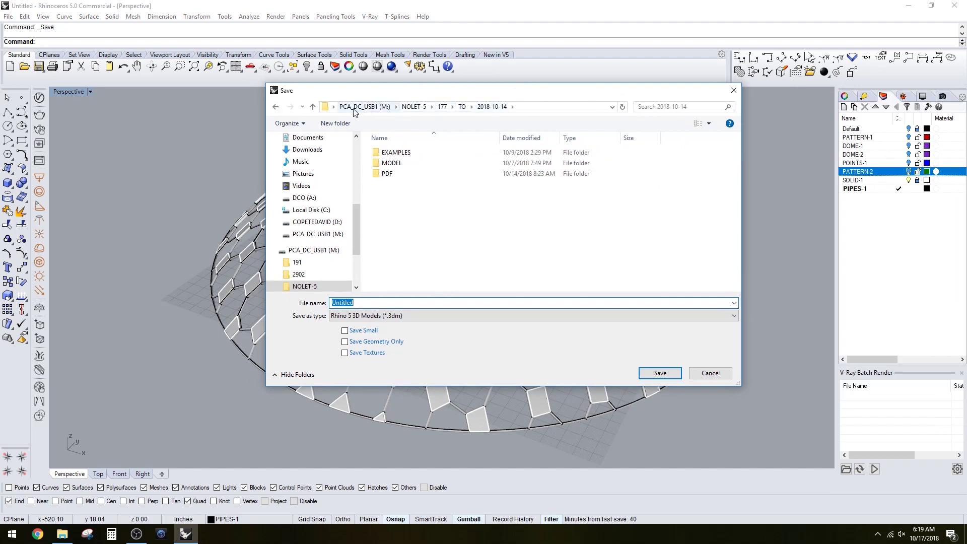
left_click(311, 198)
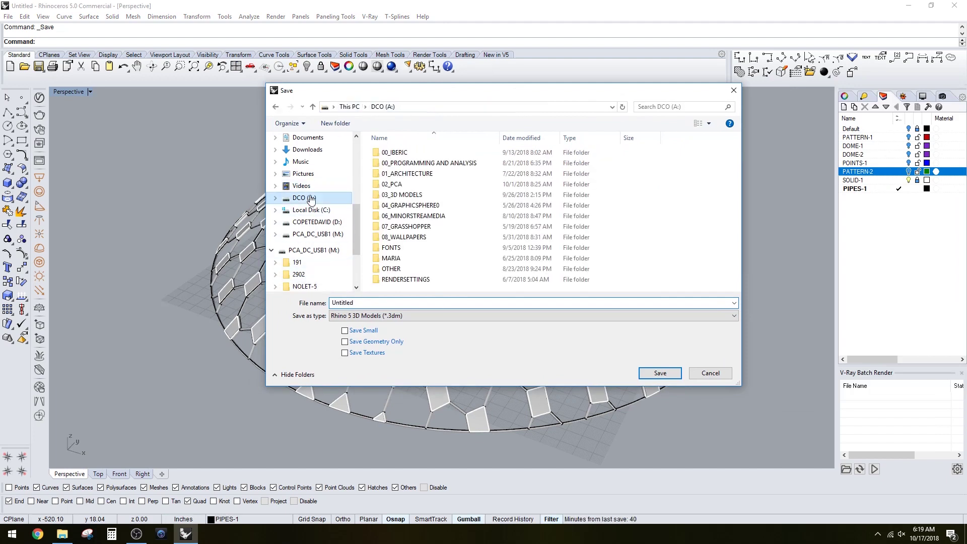
left_click(314, 222)
double_click(398, 162)
scroll(394, 207, "down", 2)
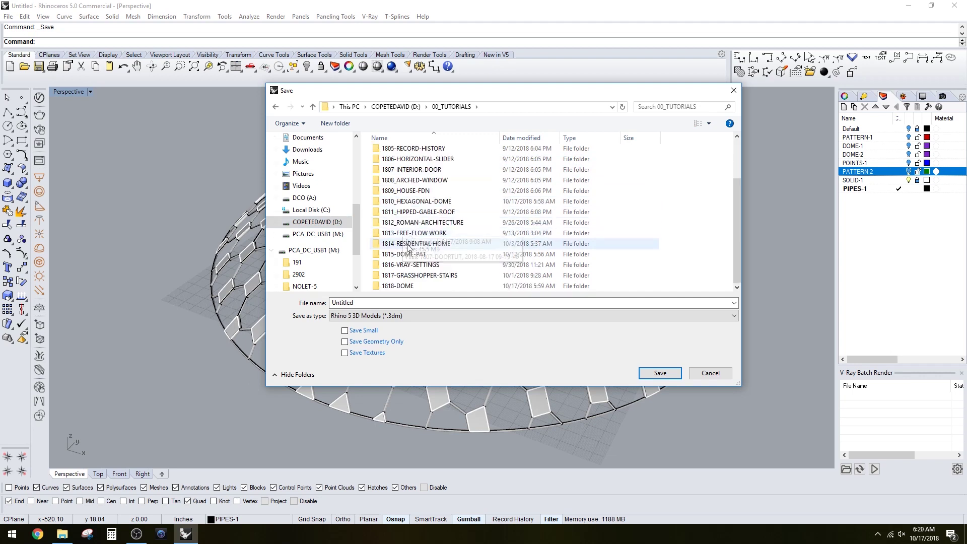
double_click(406, 283)
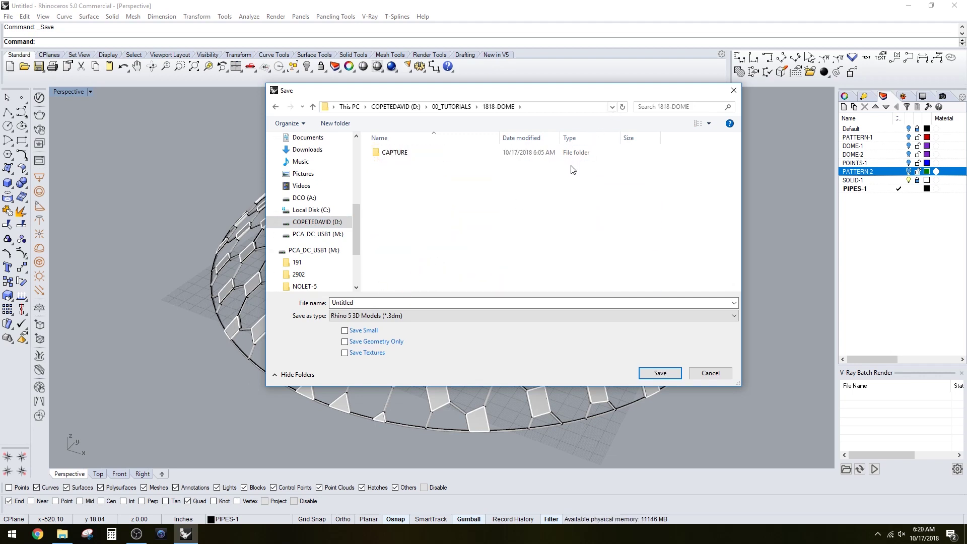
Create a folder named MODEL and save the file in it as 1818_MODEL.
key("ctrl+shift+n")
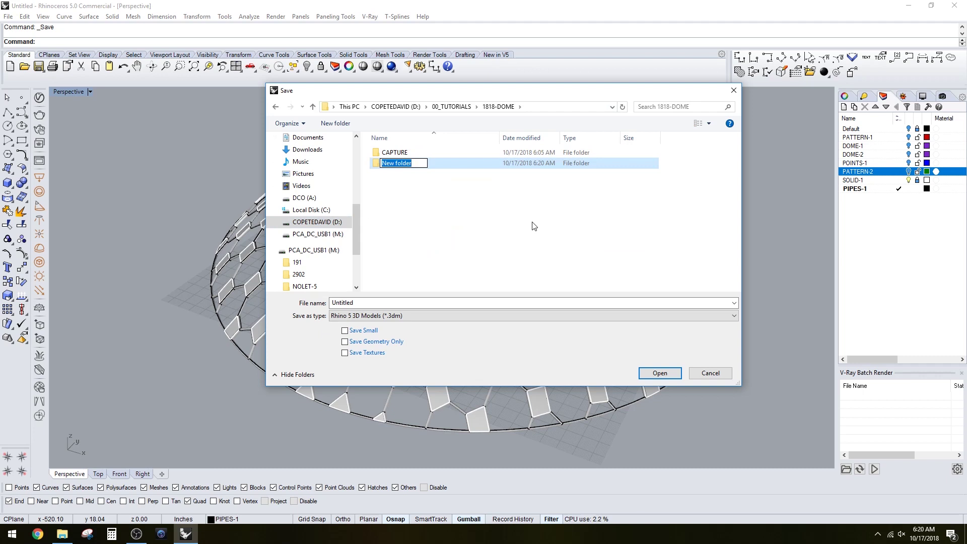
type("MODE")
key("Return")
key("Return")
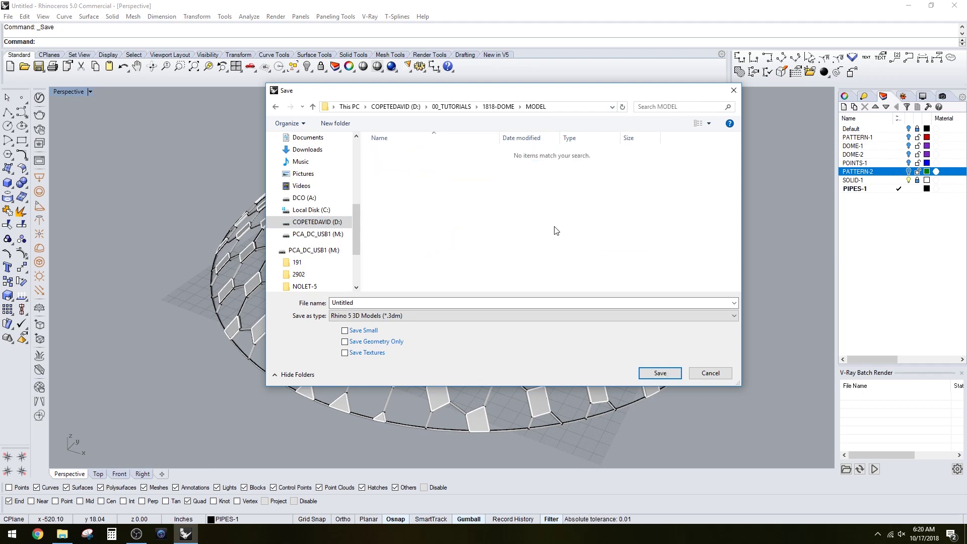
double_click(365, 302)
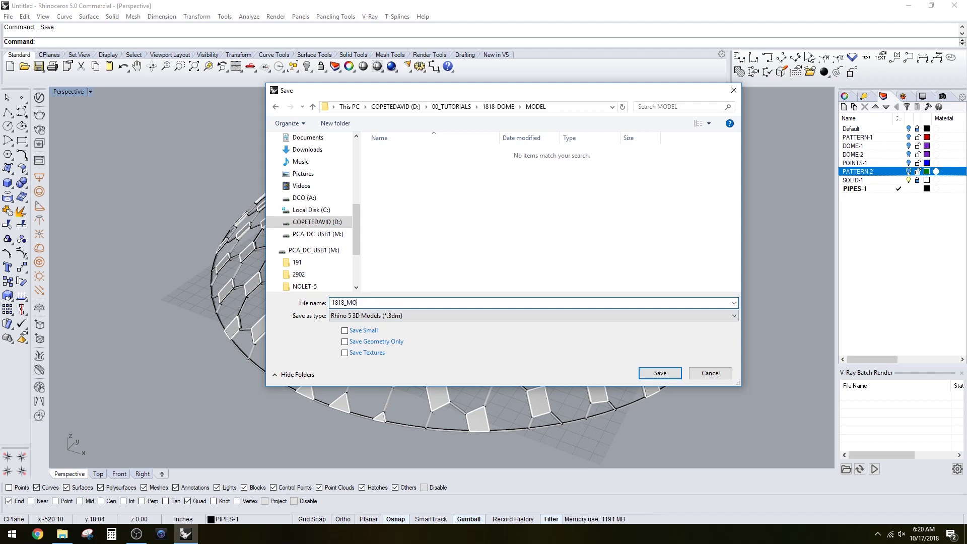
key("Return")
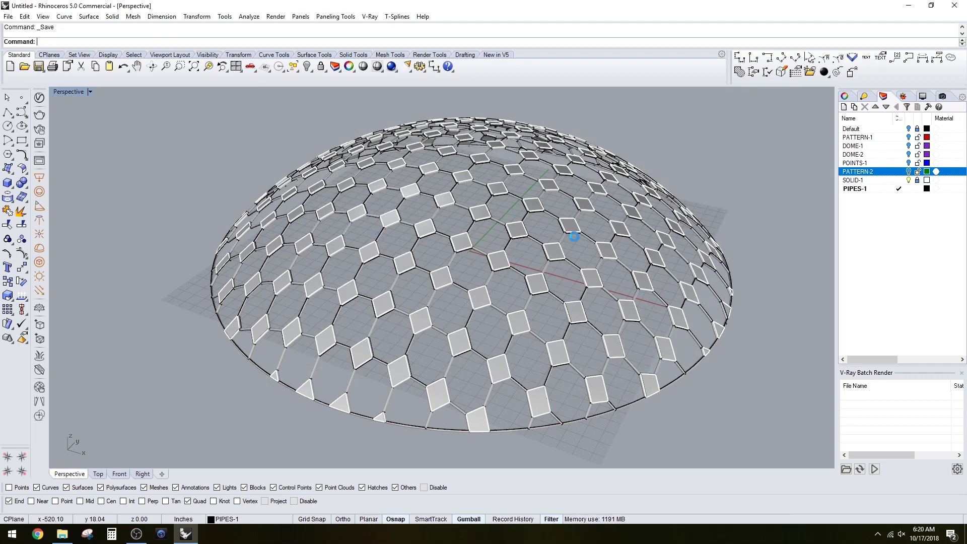
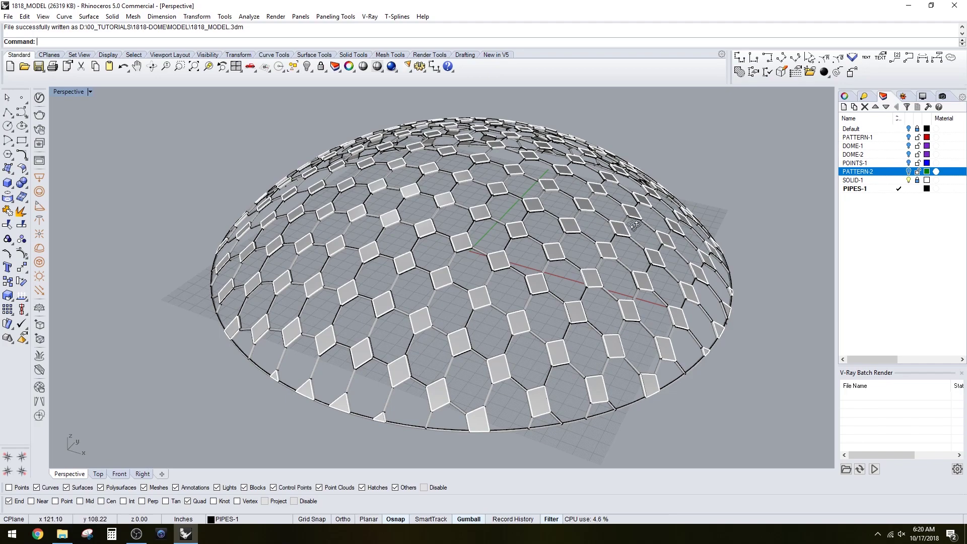
Make Default the current layer and turn off the SOLID-1 and PIPES-1 layers.
right_click_drag(633, 224, 818, 192)
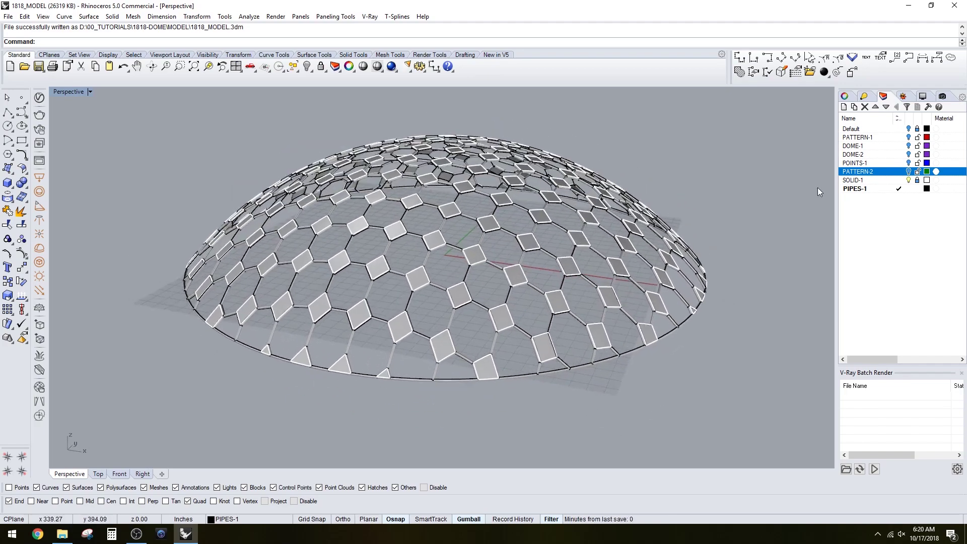
left_click(899, 129)
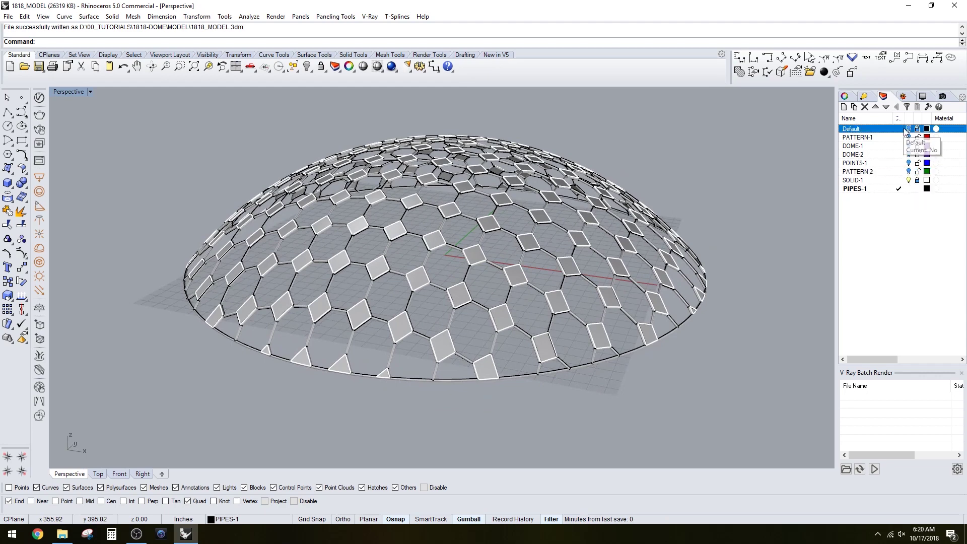
left_click(908, 180)
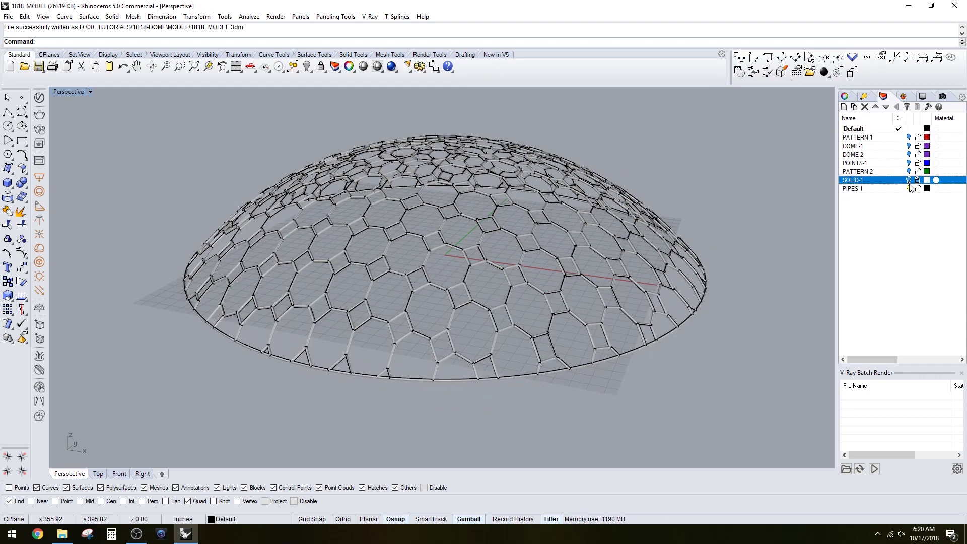
left_click(909, 189)
Check the DOME-2 and PATTERN-2 layers in turn, and turn SOLID-1 and PIPES-1 back on.
left_click(908, 154)
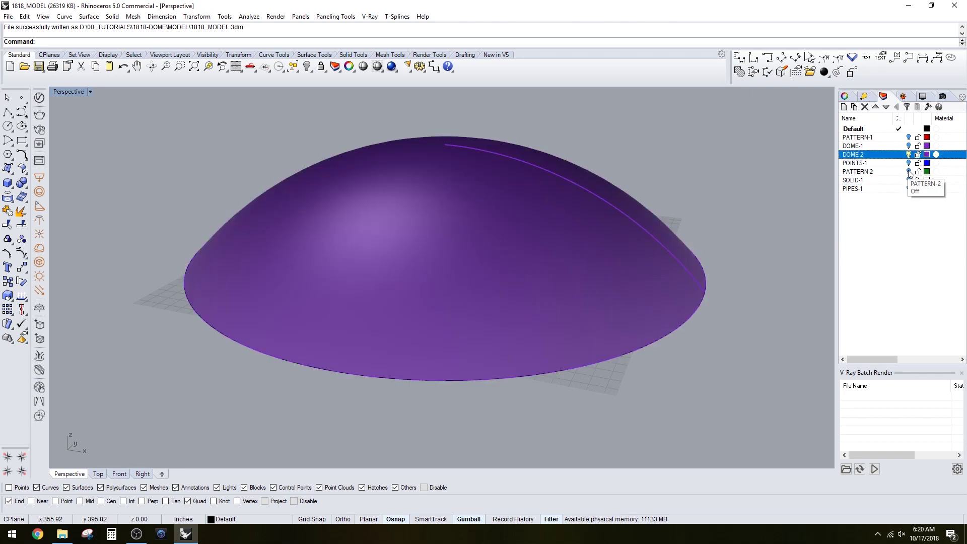
left_click(908, 154)
left_click(909, 180)
left_click(908, 171)
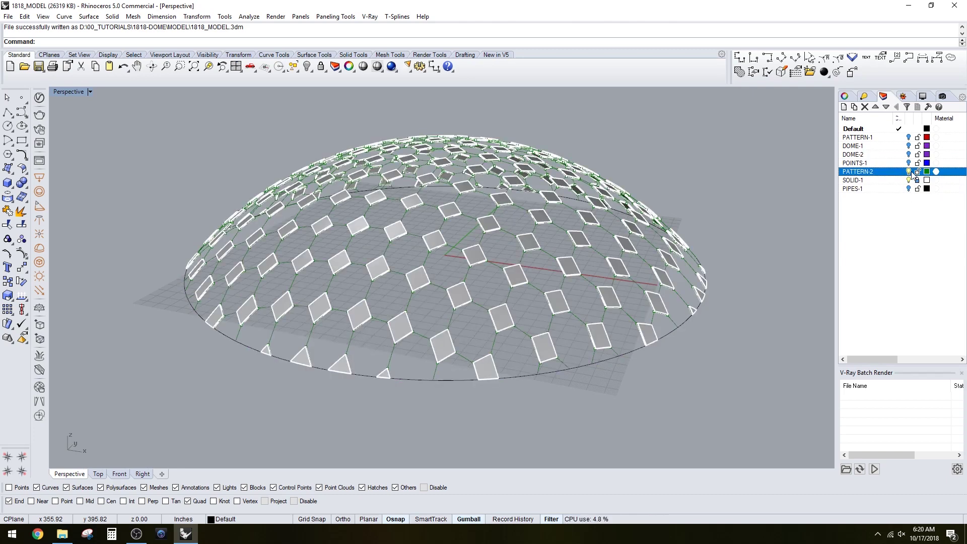
left_click(908, 189)
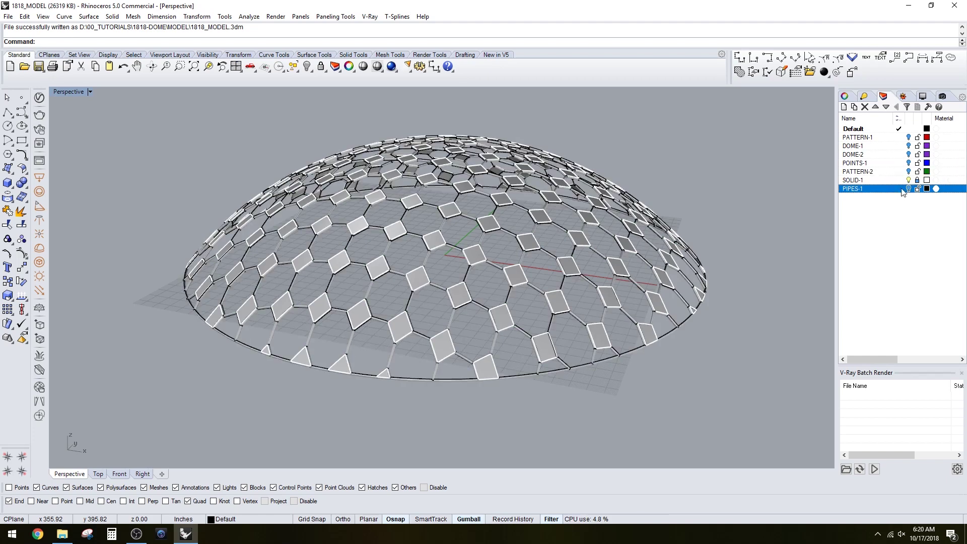
Preview the dome in V-Ray Interactive mode, inspect it close up, and return the viewport to Shaded mode.
left_click(62, 91)
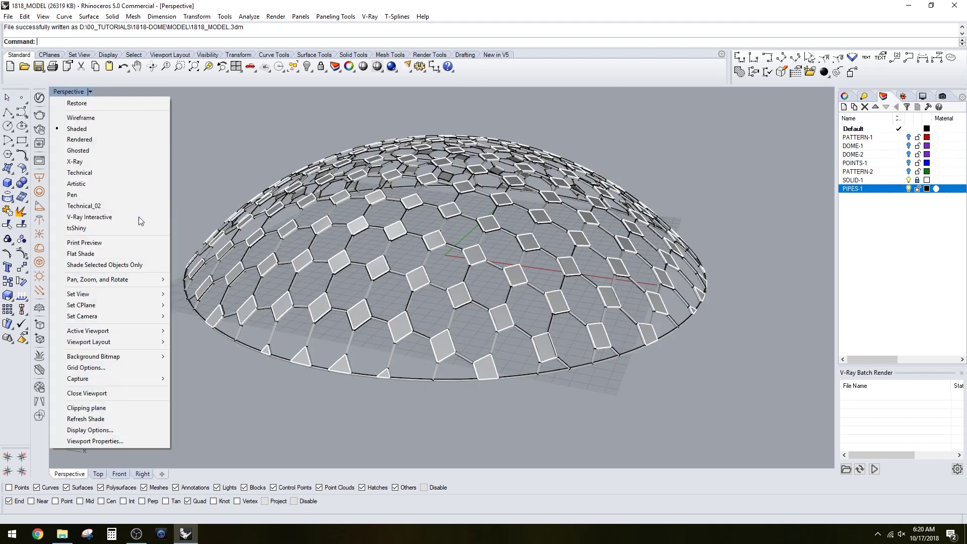
left_click(104, 218)
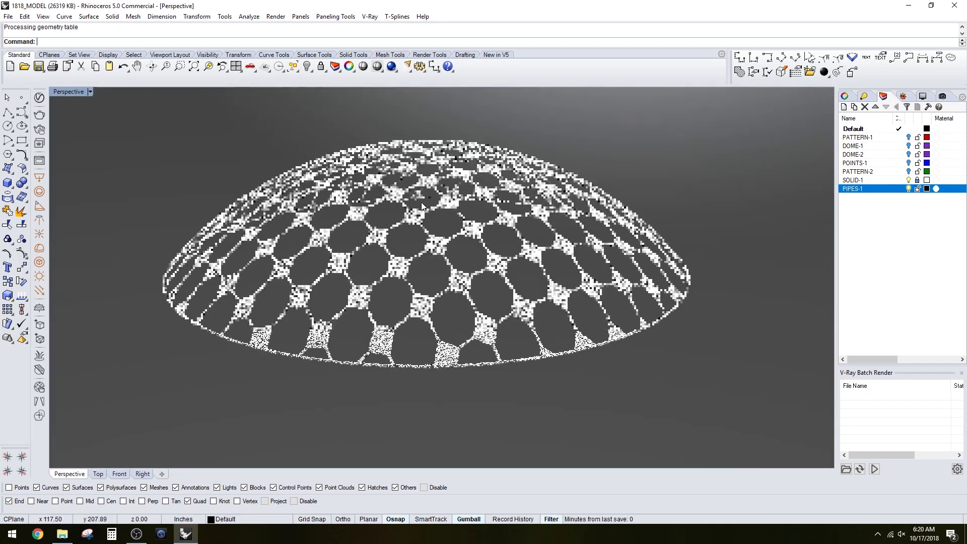
right_click_drag(462, 193, 410, 137)
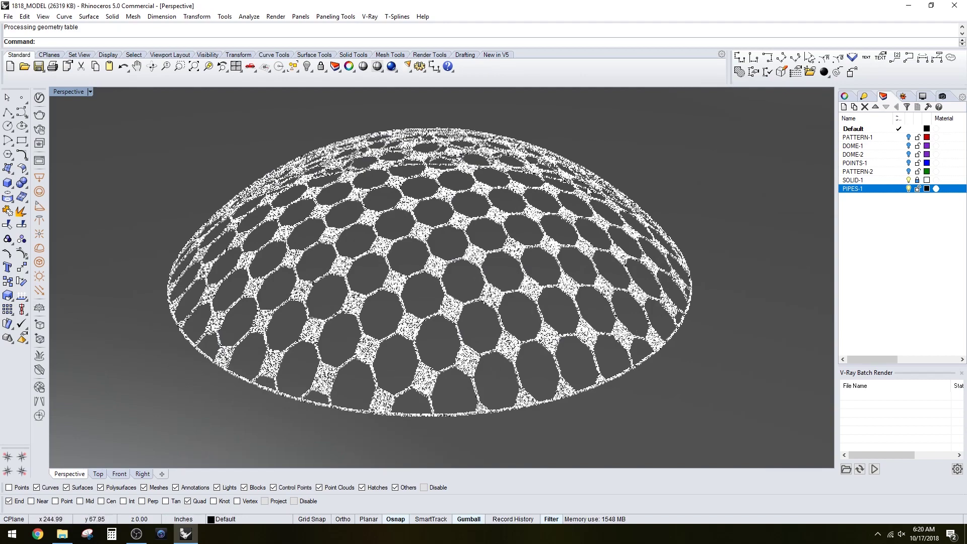
scroll(390, 244, "up", 5)
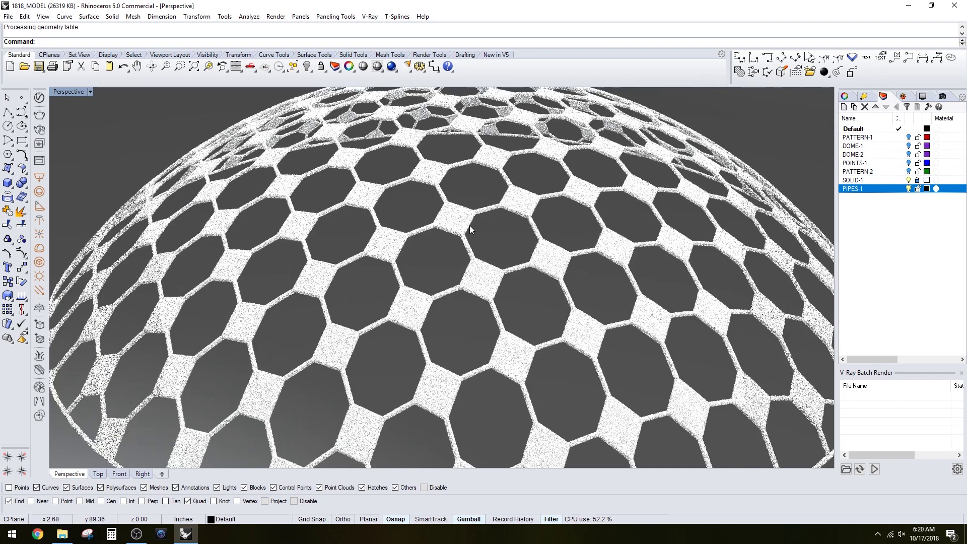
left_click(69, 91)
left_click(97, 130)
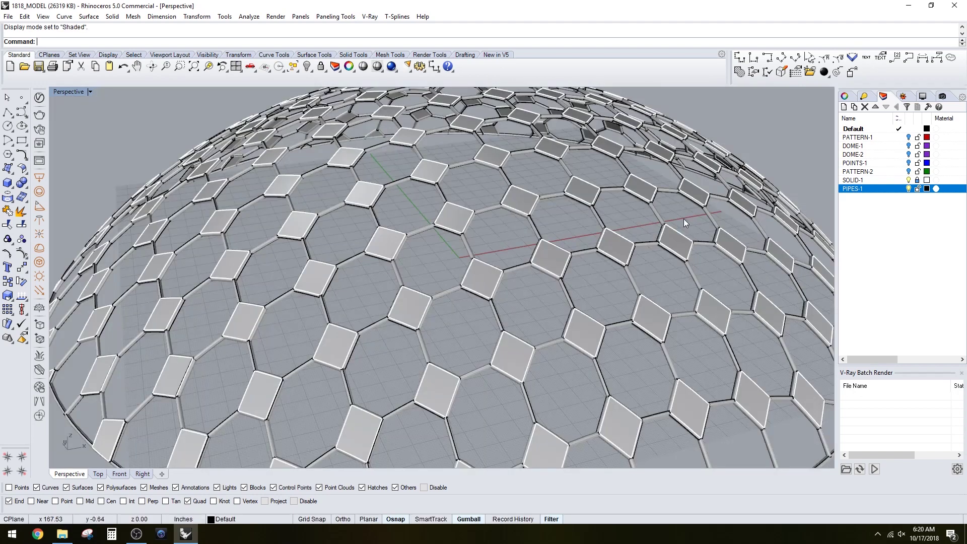
Turn on the DOME-2 layer and inspect the dome surface with its pipes and panels in Rendered mode.
left_click(912, 147)
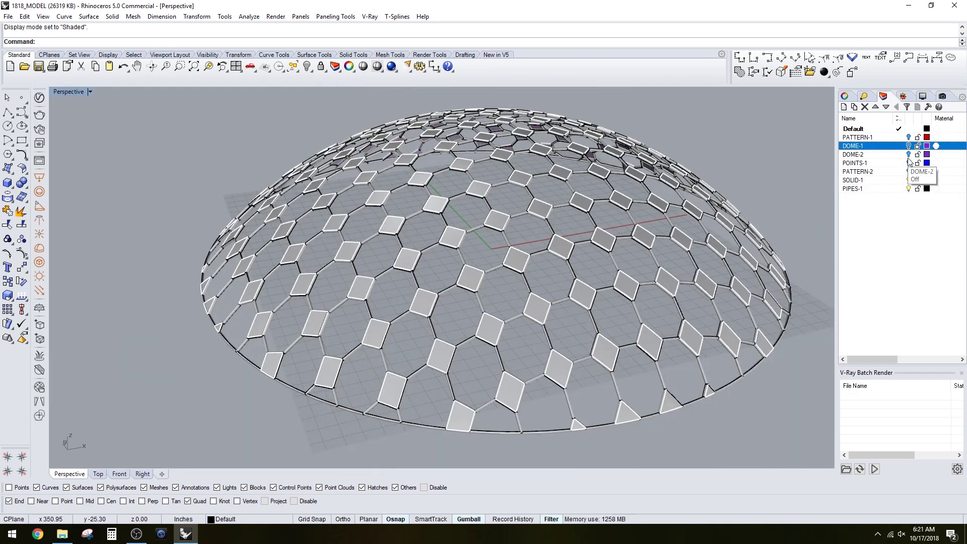
left_click(909, 156)
right_click_drag(454, 282, 262, 240)
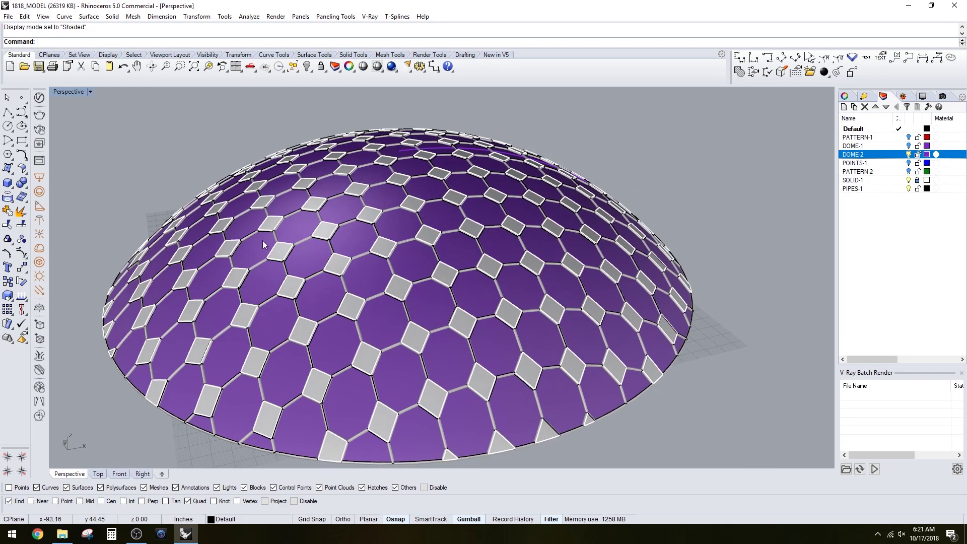
left_click(73, 90)
left_click(85, 139)
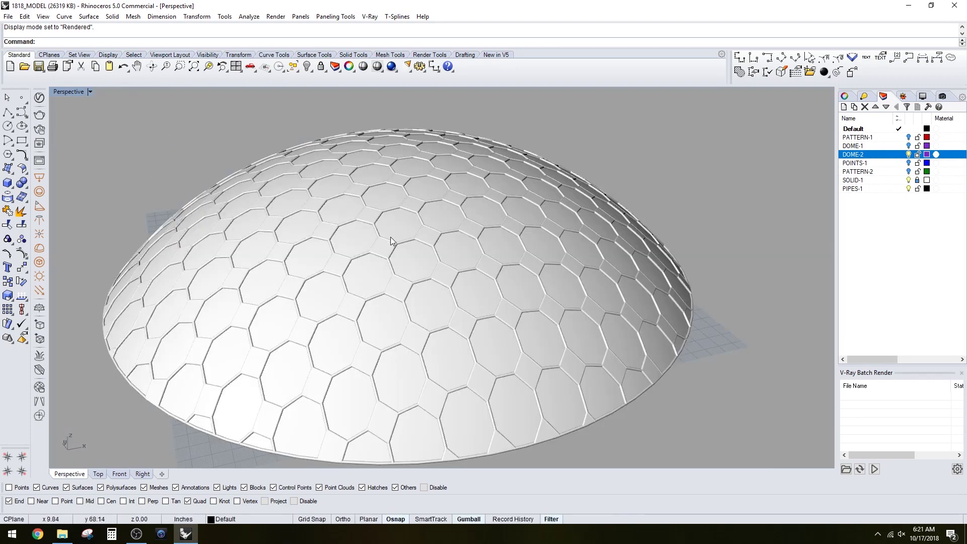
right_click_drag(390, 241, 687, 213)
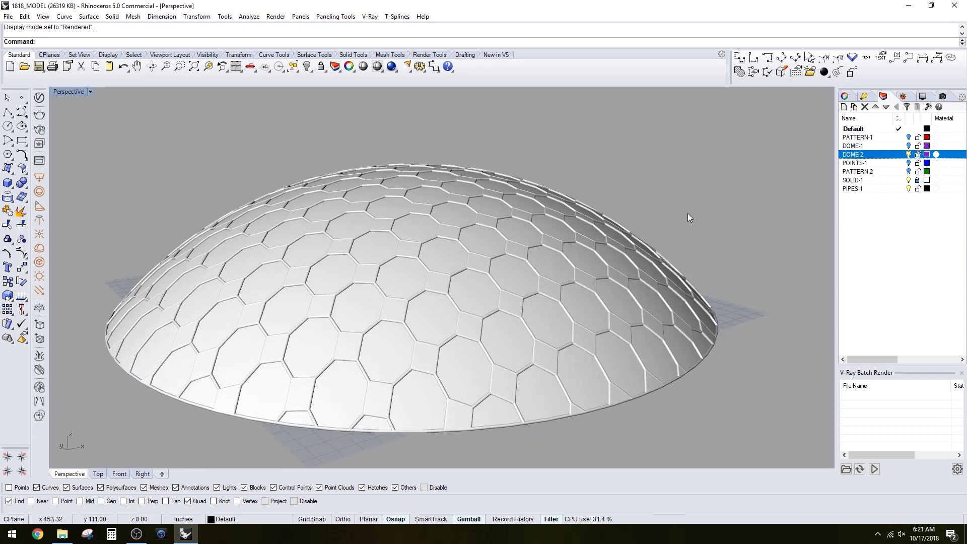
right_click_drag(305, 299, 423, 264)
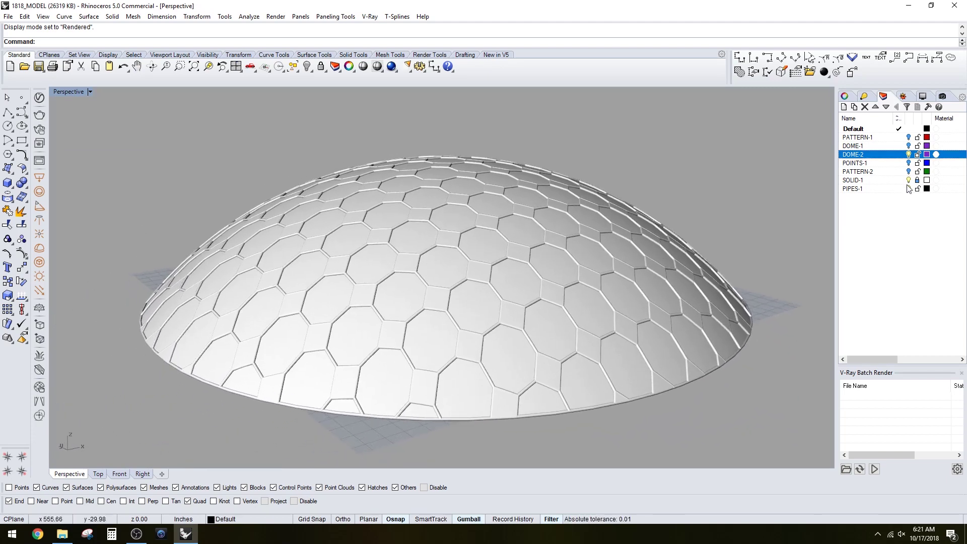
Give the DOME-2 layer a material with a bright blue colour and 89% transparency.
left_click(945, 154)
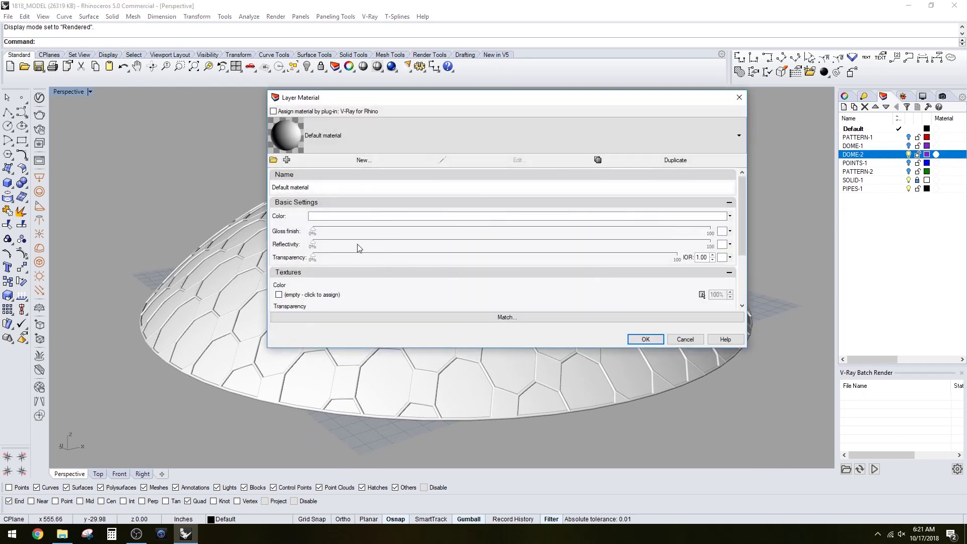
left_click(332, 222)
left_click(467, 245)
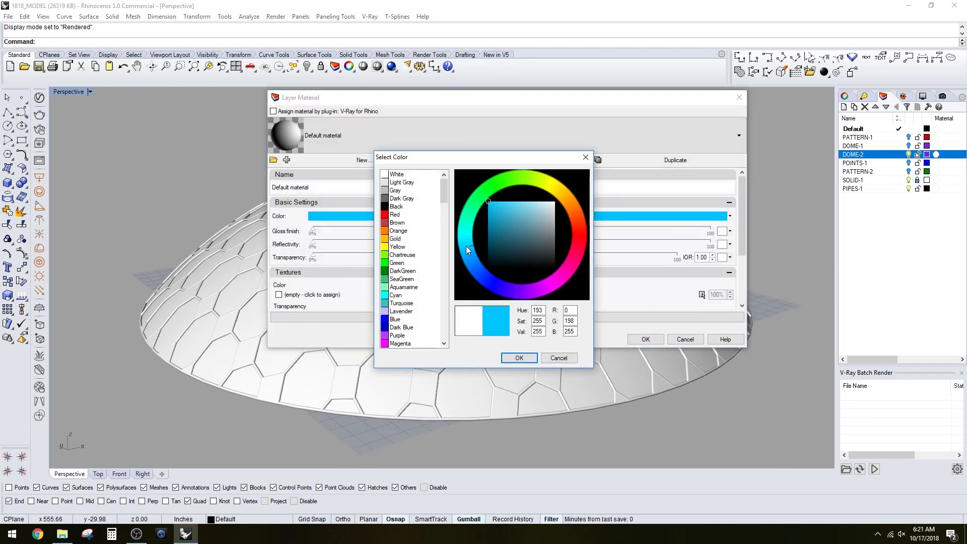
left_click(518, 358)
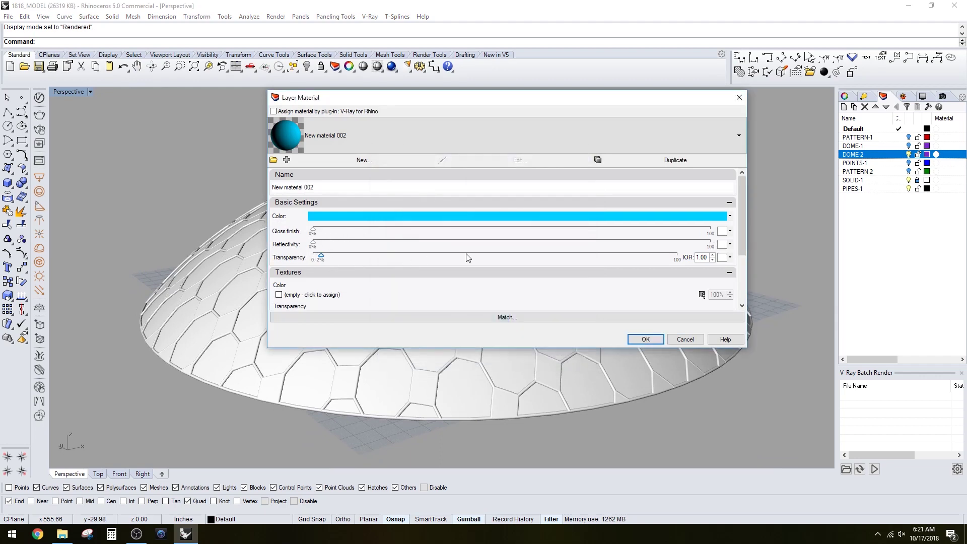
left_click_drag(468, 258, 637, 260)
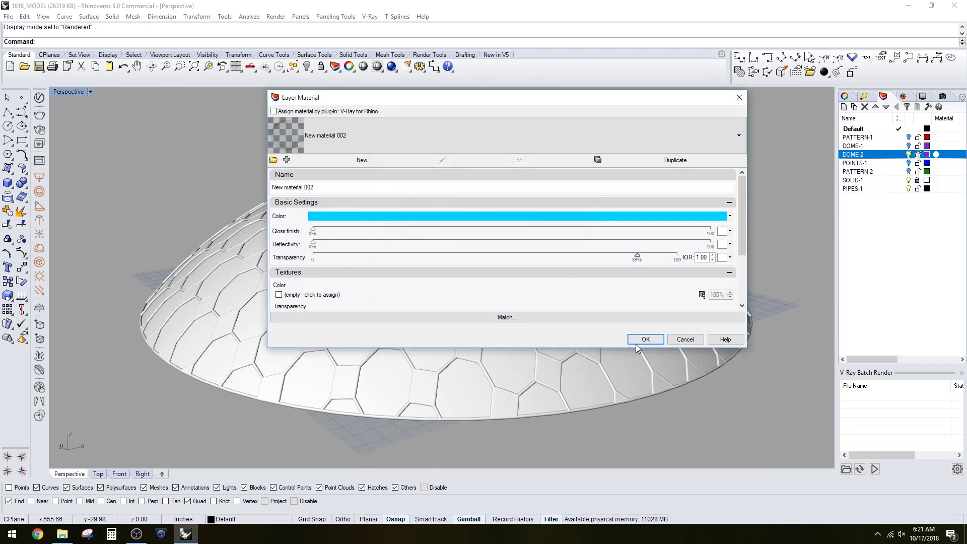
left_click(645, 338)
right_click_drag(652, 343, 579, 325)
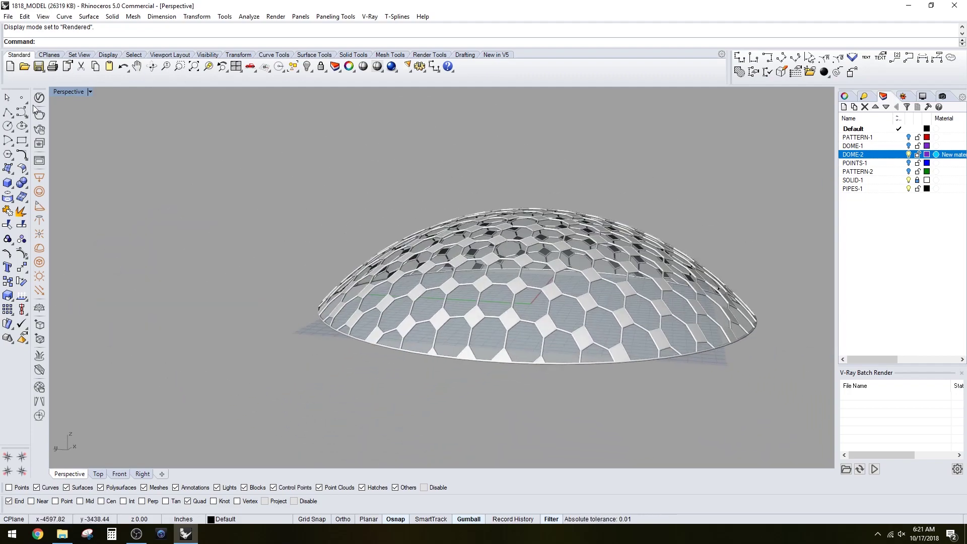
Return the viewport to Shaded mode and examine how the pipes and diamond panels sit on the dome surface.
left_click(64, 91)
left_click(70, 117)
mouse_move(353, 271)
right_mouse_down()
mouse_move(470, 290)
mouse_move(583, 233)
mouse_move(569, 252)
mouse_move(579, 276)
mouse_move(538, 281)
right_mouse_up()
scroll(539, 282, "up", 3)
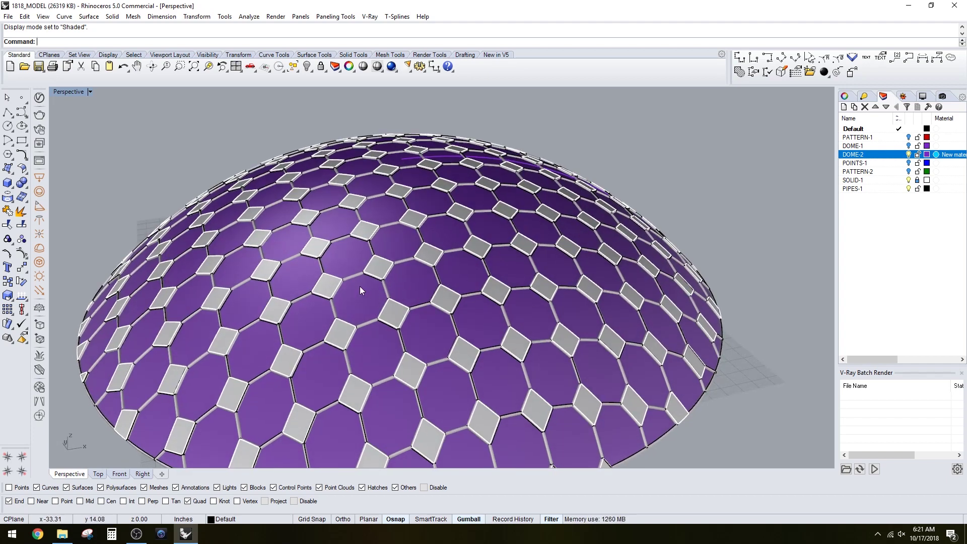
scroll(335, 273, "up", 2)
scroll(350, 267, "up", 6)
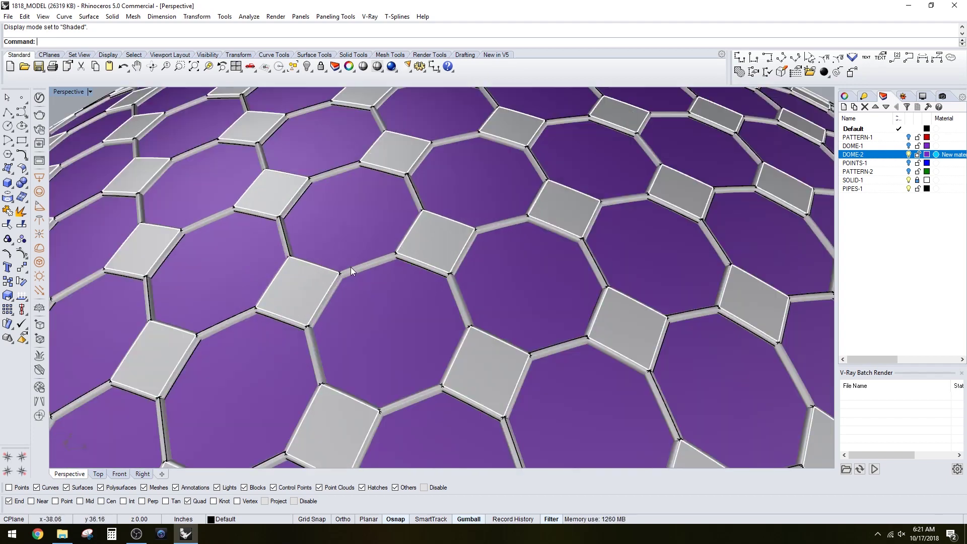
scroll(411, 260, "down", 6)
right_click_drag(410, 260, 557, 215)
scroll(380, 182, "up", 3)
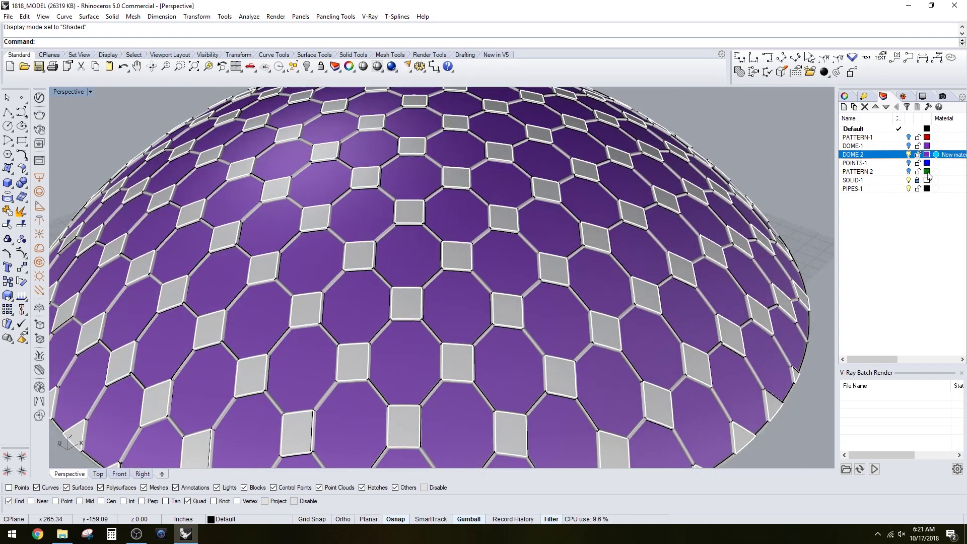
Change the DOME-2 layer colour to Turquoise.
left_click(927, 155)
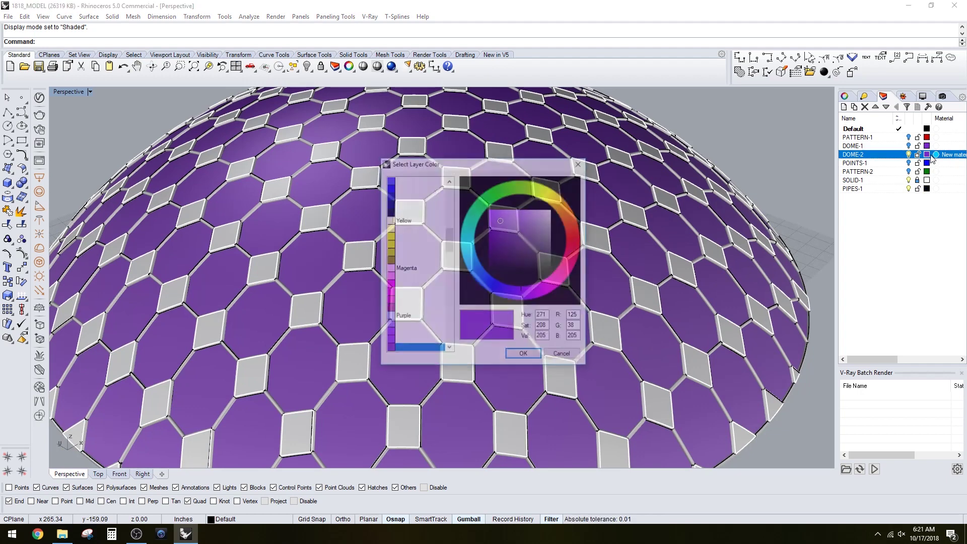
left_click_drag(448, 235, 448, 187)
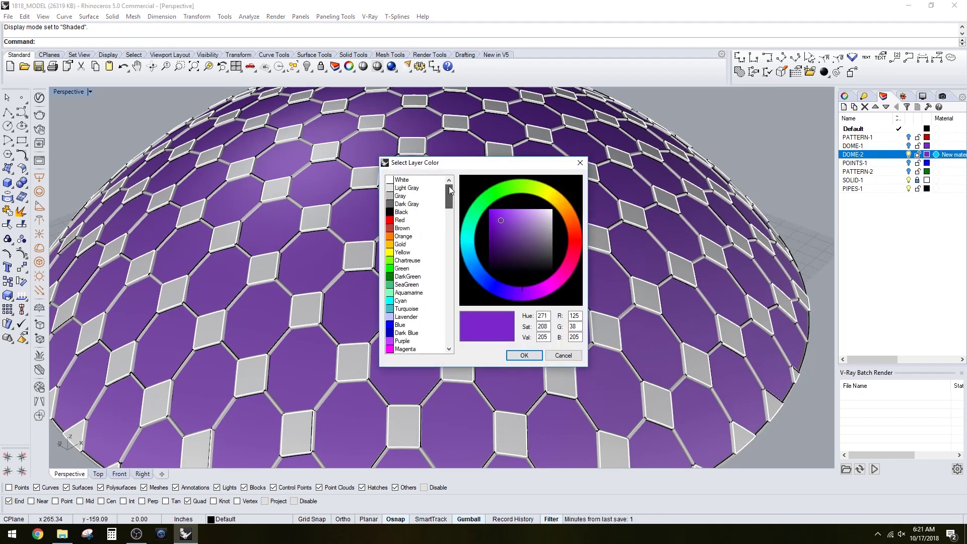
left_click(393, 301)
left_click(524, 355)
scroll(561, 322, "down", 5)
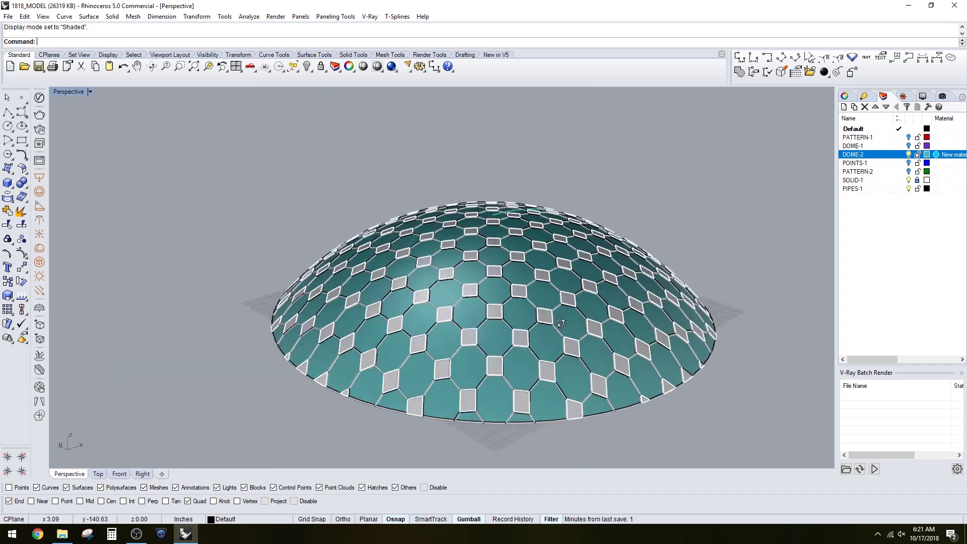
mouse_move(561, 322)
right_mouse_down()
mouse_move(600, 282)
mouse_move(564, 314)
right_mouse_up()
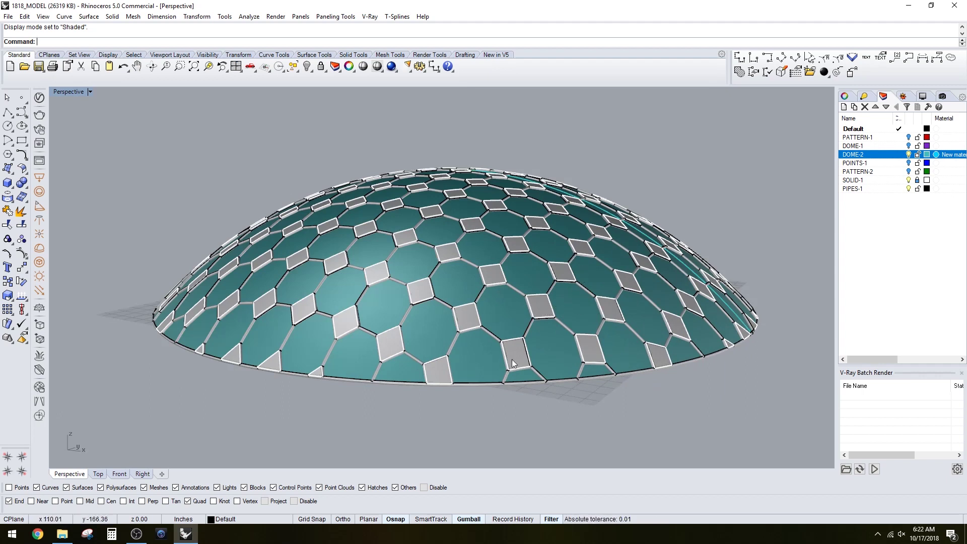
key("alt+Tab")
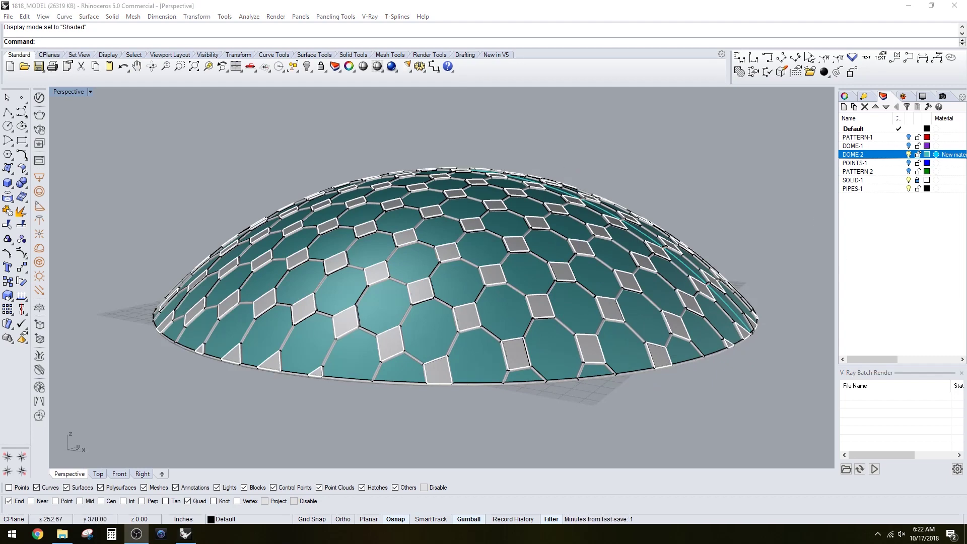
right_click_drag(342, 302, 524, 300)
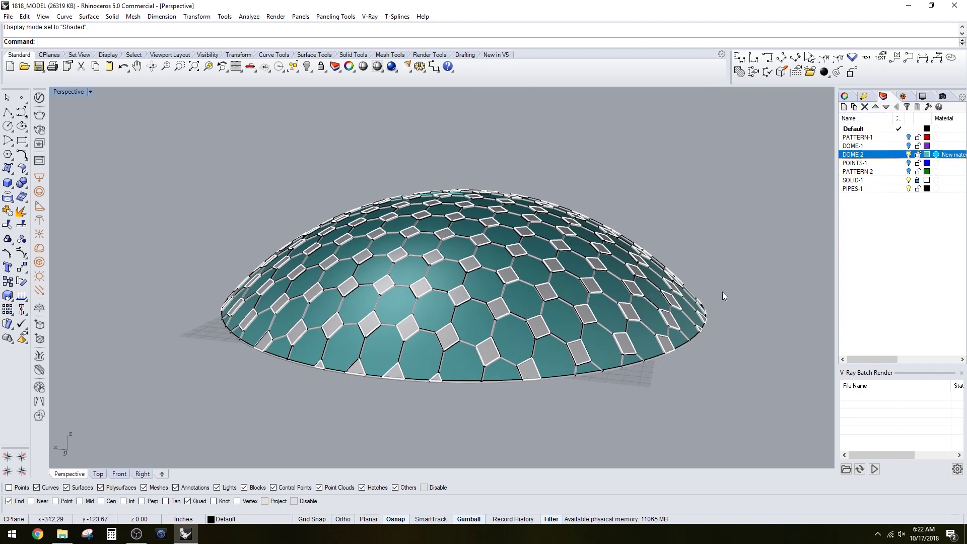
right_click_drag(627, 295, 630, 318)
right_click_drag(635, 221, 664, 201)
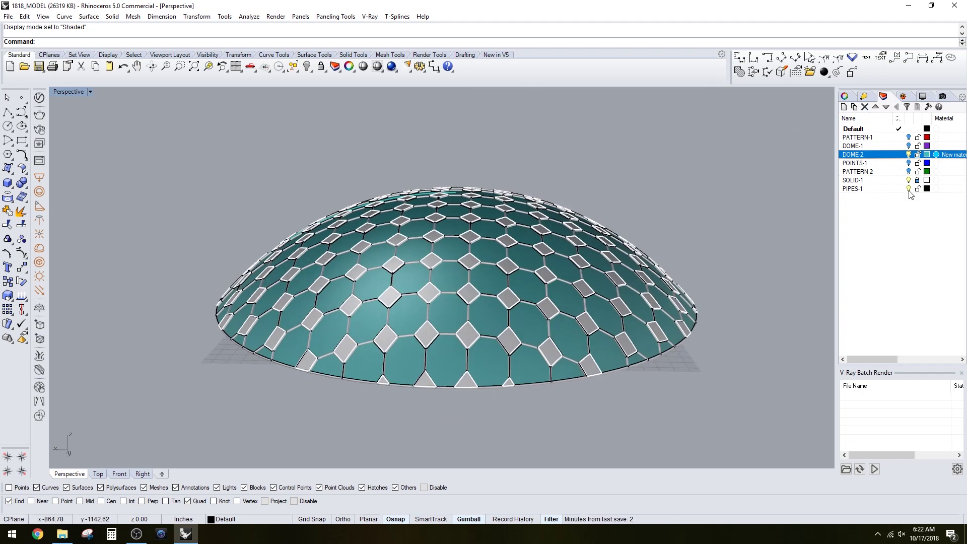
Turn off the PIPES-1, DOME-2 and SOLID-1 layers to leave only the base circle displayed.
left_click(908, 188)
left_click(908, 155)
left_click(909, 180)
Offset the dome's base circle outward by 10'.
right_click_drag(770, 230, 785, 244)
left_click(571, 216)
type("Offset")
key("Return")
type("10'")
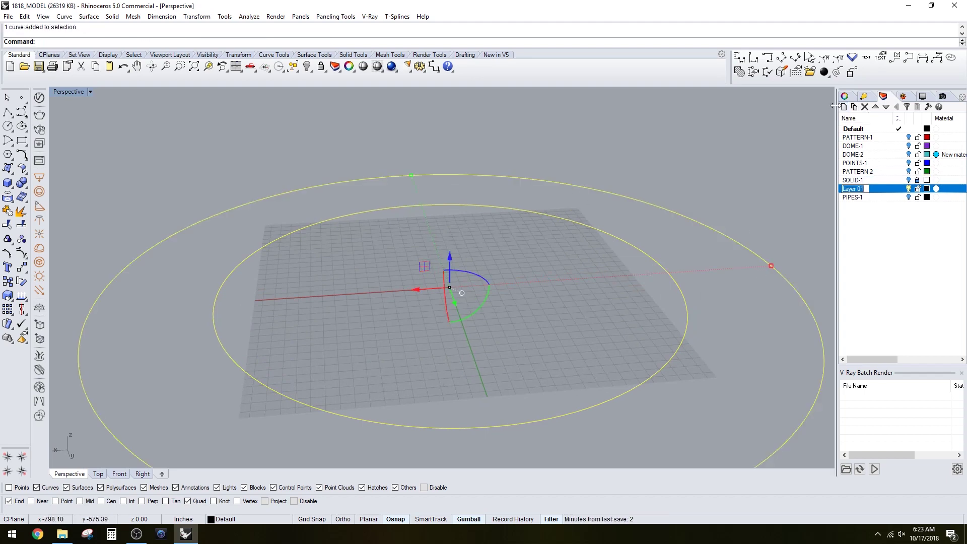
Name the new layer GROUND, colour it green, and place the selected circles and ring surface on it.
type("GROUND")
key("Return")
left_click(926, 188)
right_click(856, 188)
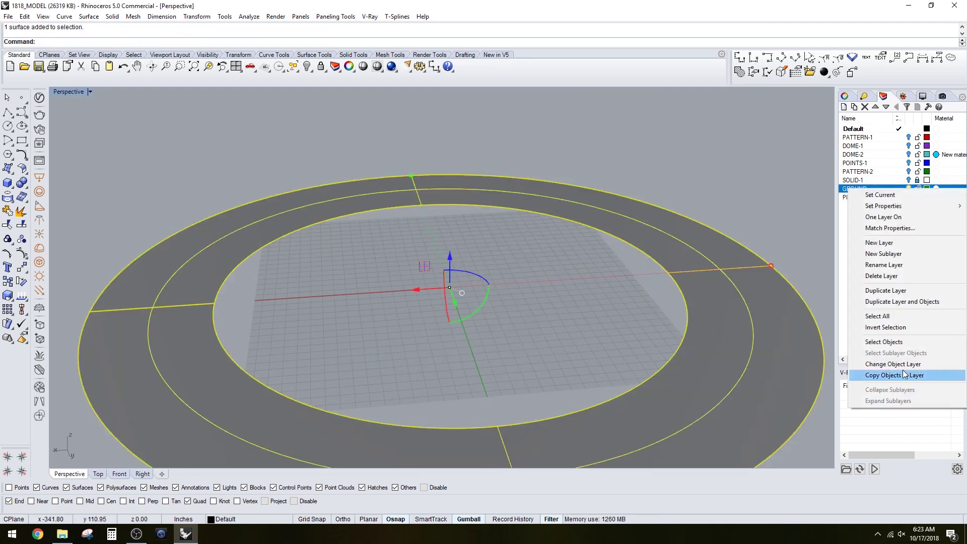
left_click(903, 374)
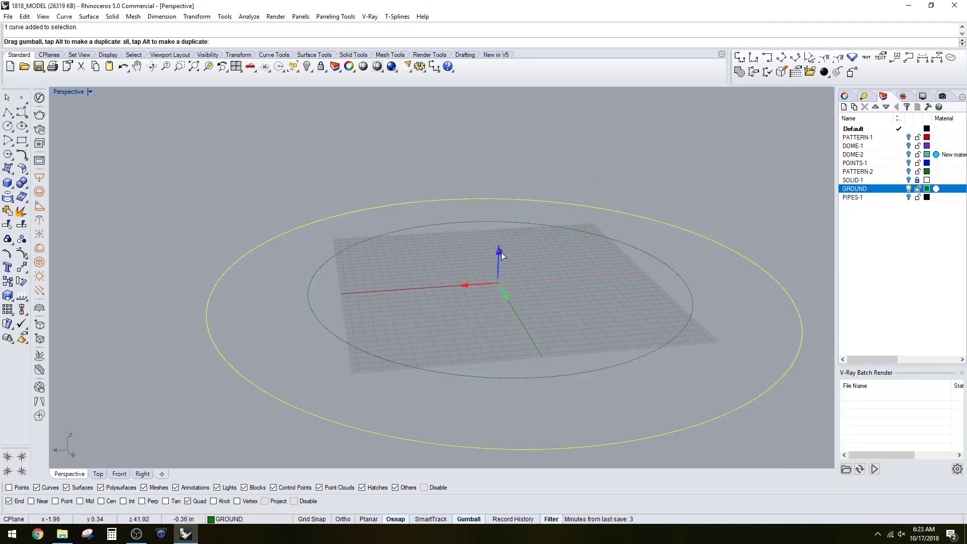
Loft the two ground circles with the Loose style and no simplification to form a sloped ring surface.
key("Return")
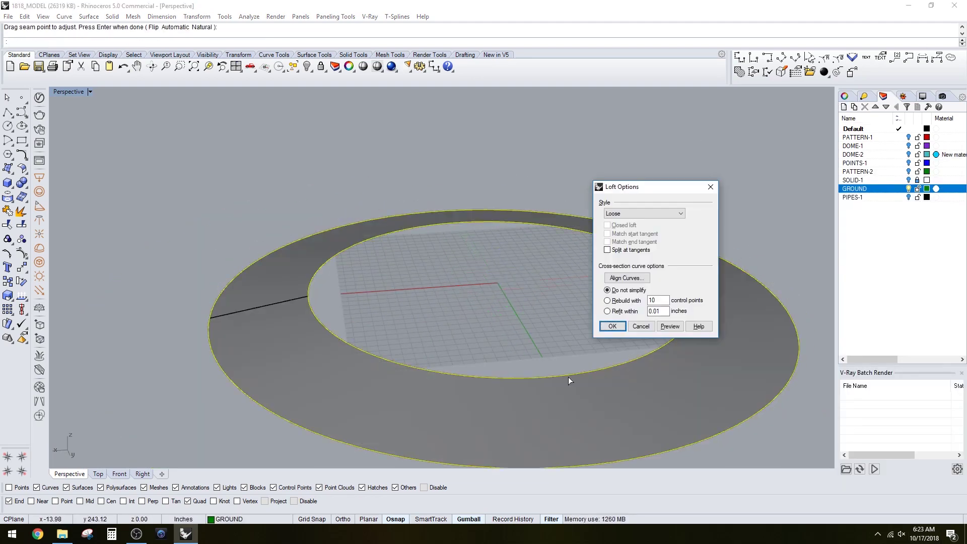
key("Return")
left_click(583, 404)
left_click(631, 431)
left_click(788, 377)
key("ctrl+z")
Offset the sloped ring's outer circle outward by 6 inches.
key("Return")
scroll(771, 337, "up", 6)
scroll(770, 338, "down", 5)
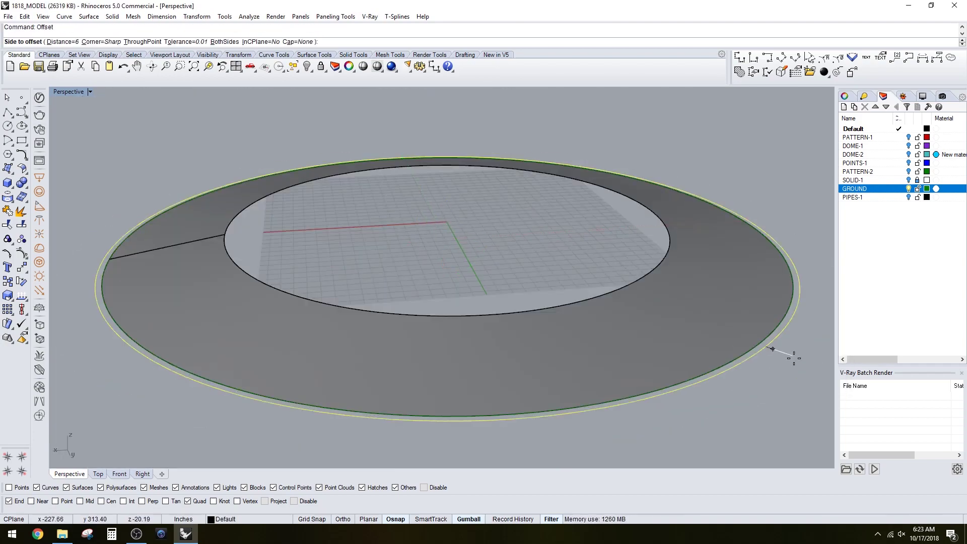
left_click(771, 348)
Build the curbs and the flat path ring around the sloped surface from the offset circles.
scroll(772, 350, "up", 5)
left_click(698, 318)
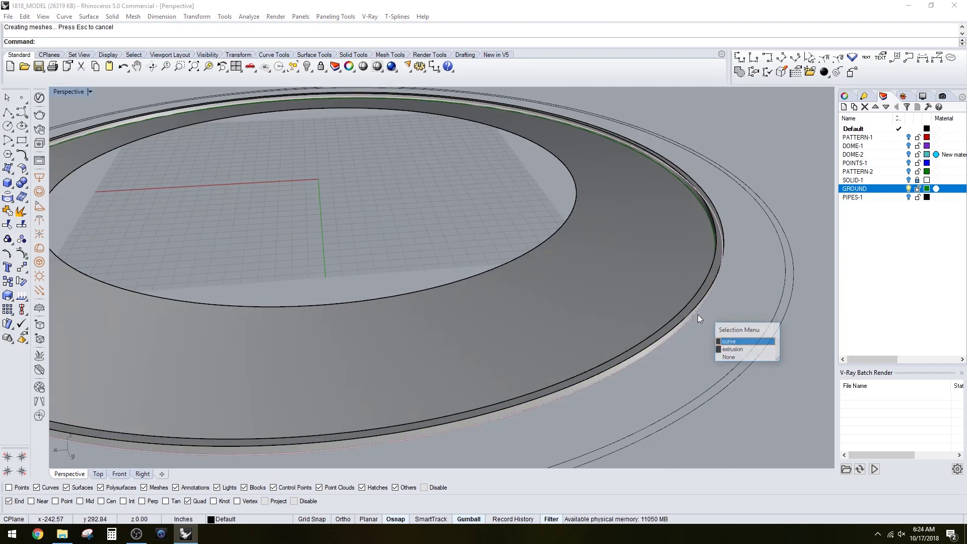
left_click(729, 341)
left_click(715, 382, "shift")
key("Return")
key("Return")
left_click(660, 353)
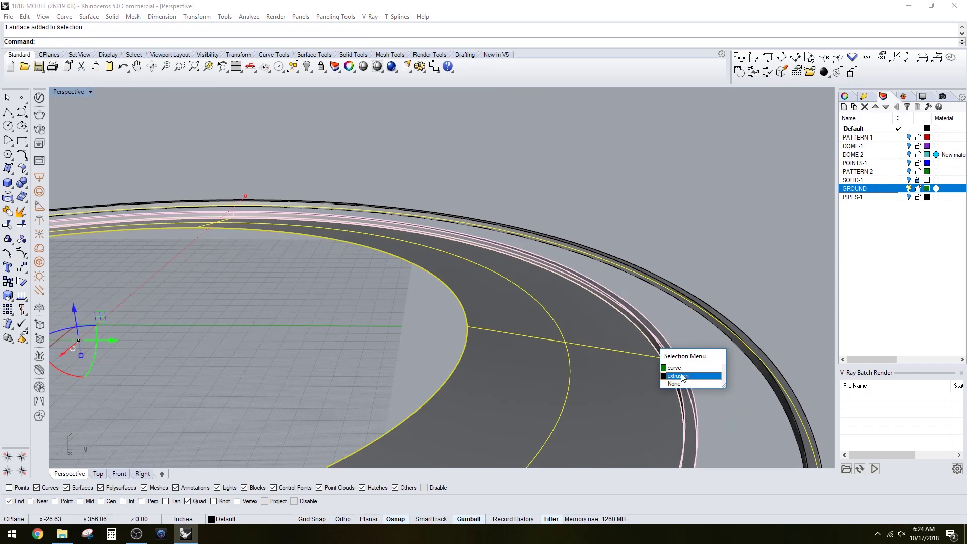
left_click(680, 376)
right_click_drag(679, 376, 766, 400)
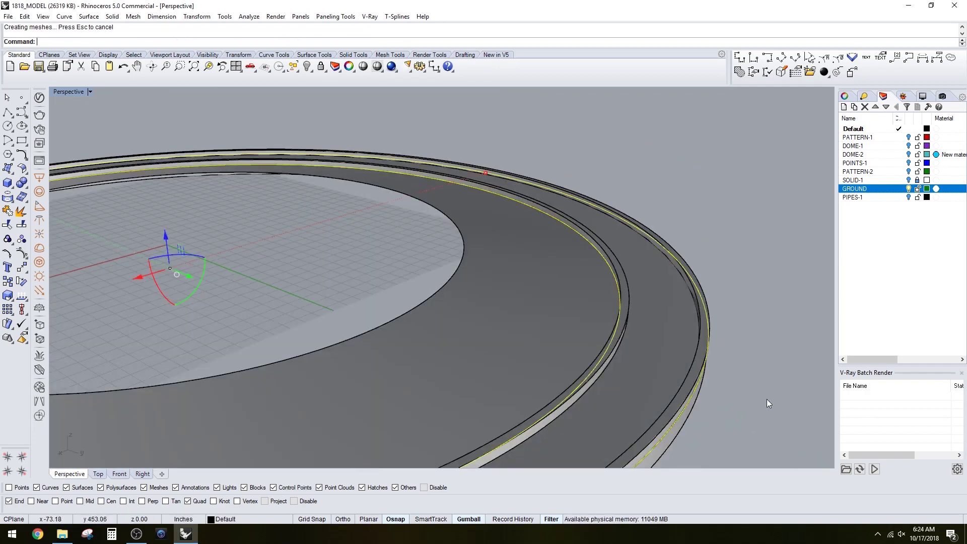
Create a GRASS layer, colour it green, and place the sloped ring surface on it.
scroll(767, 403, "down", 6)
left_click(554, 333)
left_click(843, 107)
type("GRASS")
left_click(926, 197)
left_click(416, 278)
left_click(524, 355)
scroll(526, 344, "up", 4)
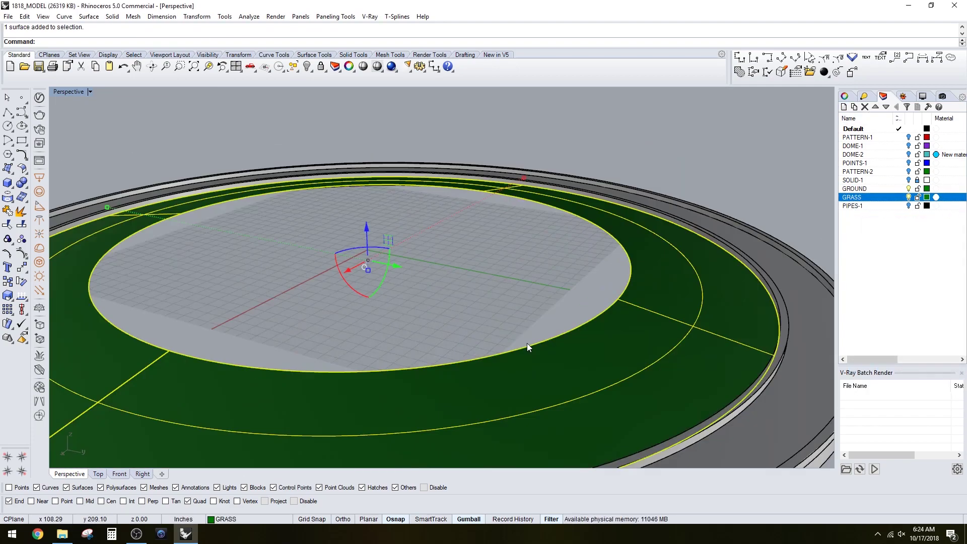
scroll(498, 328, "down", 5)
key("Escape")
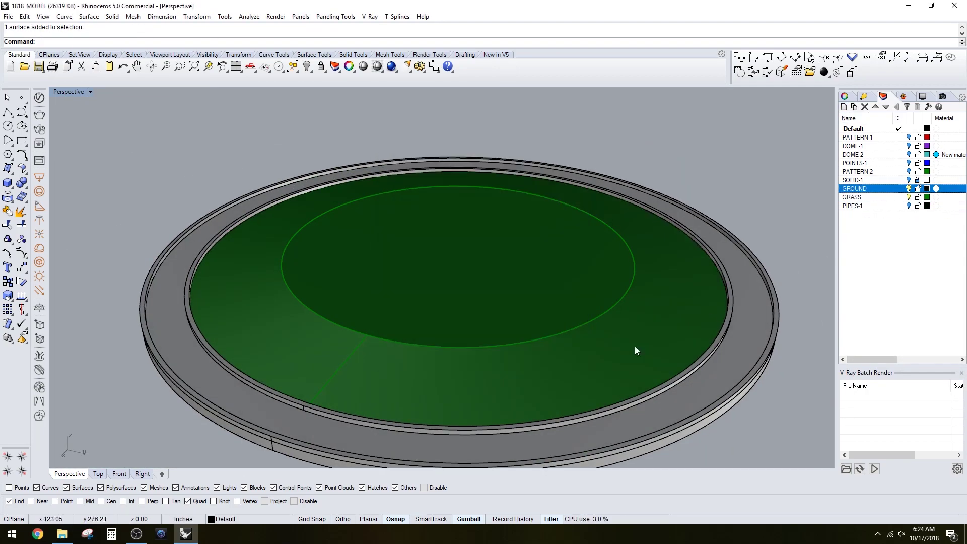
Move the selected curb and path objects to the GROUND layer, and sort the layer list by name.
right_click(855, 189)
left_click(886, 366)
left_click(854, 118)
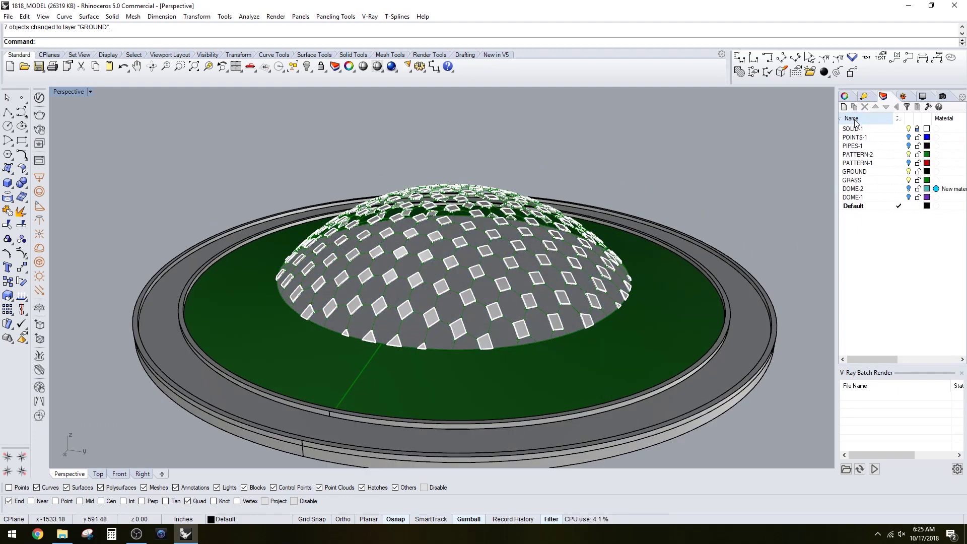
left_click(854, 120)
Nest the PIPES-1 layer under DOME and the DOME-1 layer under Default.
left_click(865, 198)
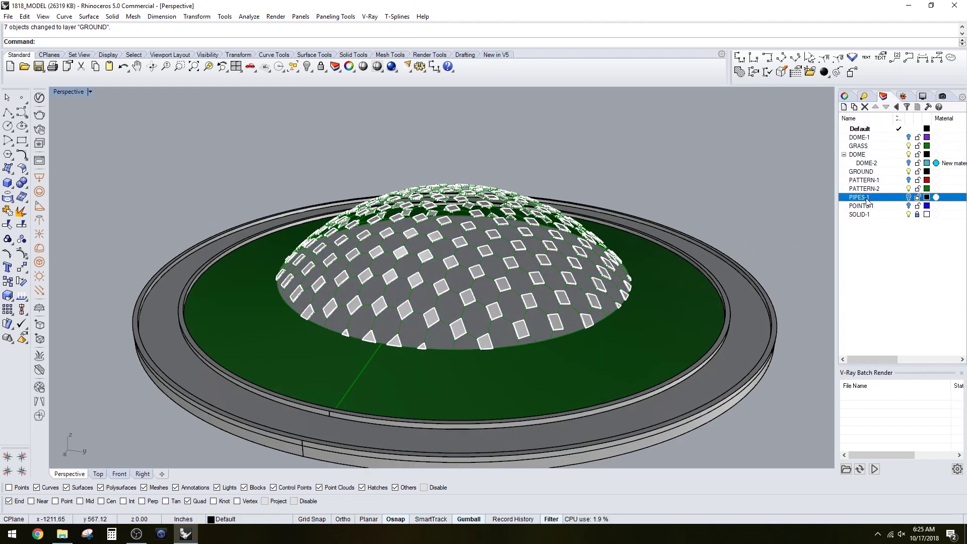
left_click_drag(866, 198, 874, 129)
left_click(881, 147)
Create a LANDSCAPE layer and nest the GRASS and GROUND layers under it.
left_click(844, 107)
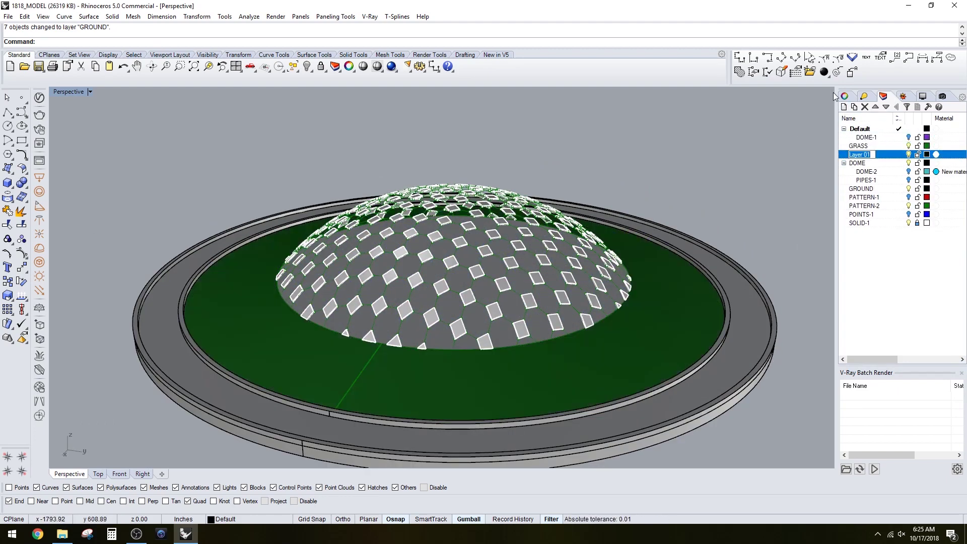
left_click(908, 197)
left_click_drag(861, 188, 876, 139)
Turn off the PATTERN-2 layer and nest both PATTERN-1 and PATTERN-2 under Default.
left_click(907, 197)
left_click(908, 206)
left_click_drag(878, 206, 876, 147)
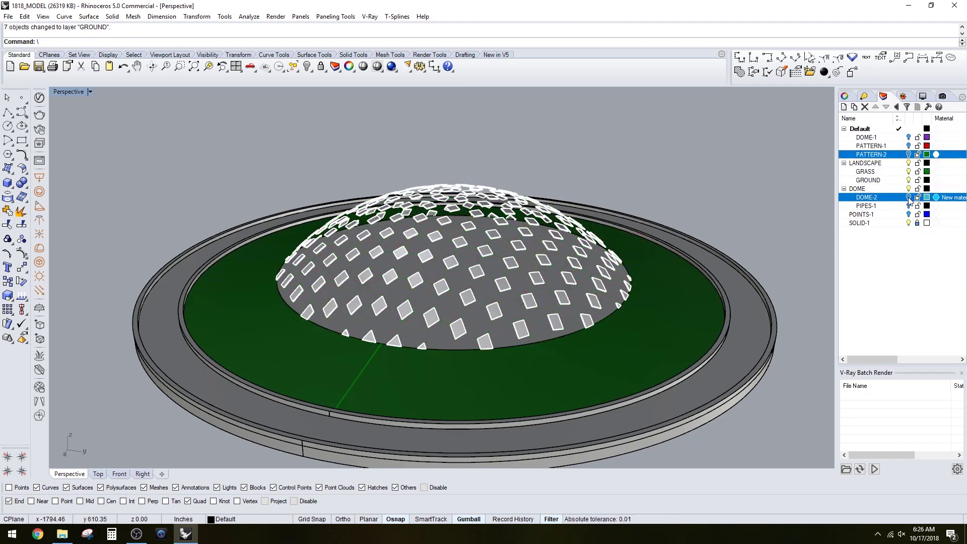
Make DOME the current layer, and nest SOLID-1 under DOME and POINTS-1 under Default.
left_click(897, 197)
left_click(898, 188)
left_click(907, 197)
left_click_drag(866, 223, 871, 128)
Check the nested construction layers' visibility, and lock and turn off their parent Default layer.
left_click(907, 223)
left_click(907, 137)
left_click(908, 145)
left_click(908, 154)
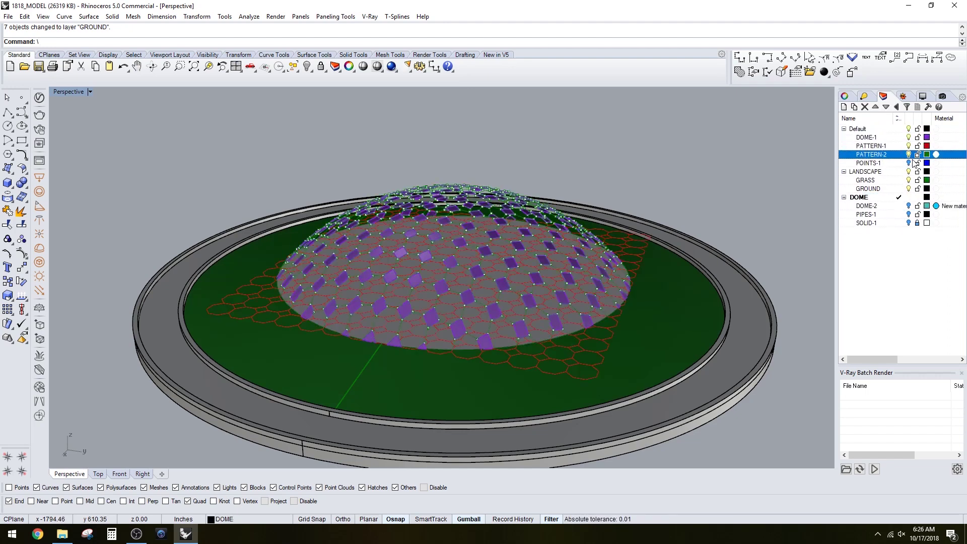
left_click(916, 129)
left_click(908, 129)
Turn on the DOME-2, PIPES-1 and SOLID-1 layers, unlock SOLID-1, and fit the whole model in the view.
left_click(908, 171)
left_click(908, 179)
left_click(908, 188)
left_click(916, 188)
type("z e")
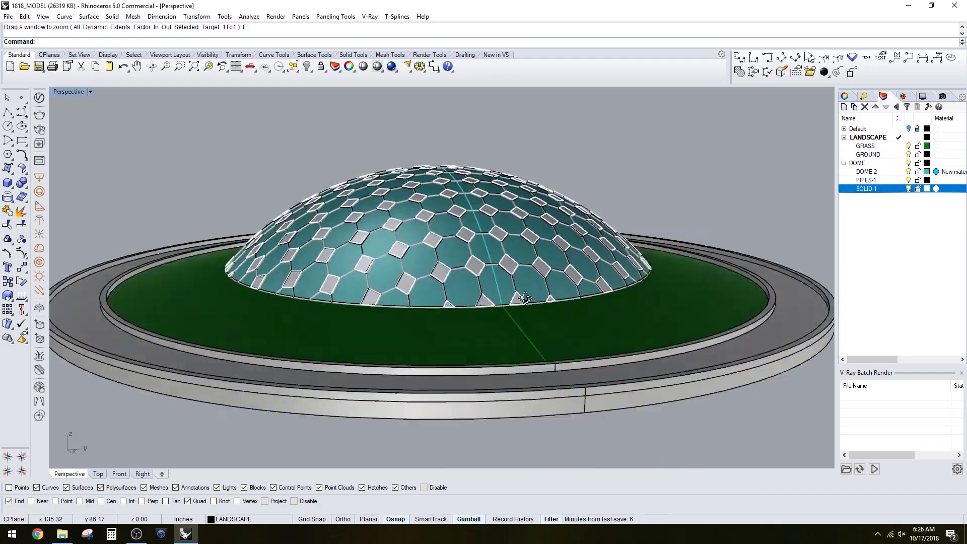
Orbit to an overall view of the dome and its surrounding rings, and save the model.
right_click_drag(725, 307, 710, 195)
scroll(732, 346, "down", 7)
scroll(732, 346, "up", 6)
key("ctrl+s")
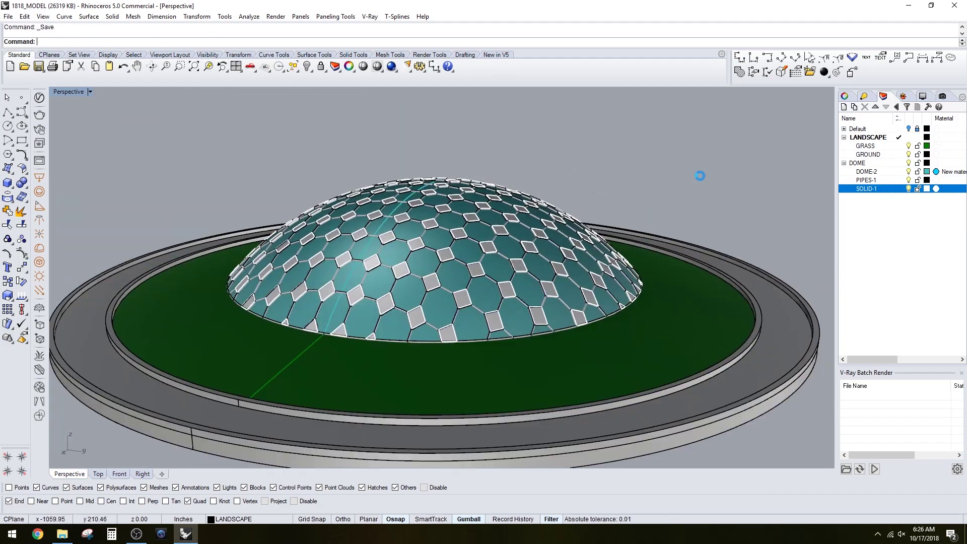
Switch to File Explorer and browse the DCO (A:) drive's Rhino library to the 3D PEOPLE - 2DCUTOUTS folder.
left_click(62, 533)
left_click(518, 127)
left_click(371, 278)
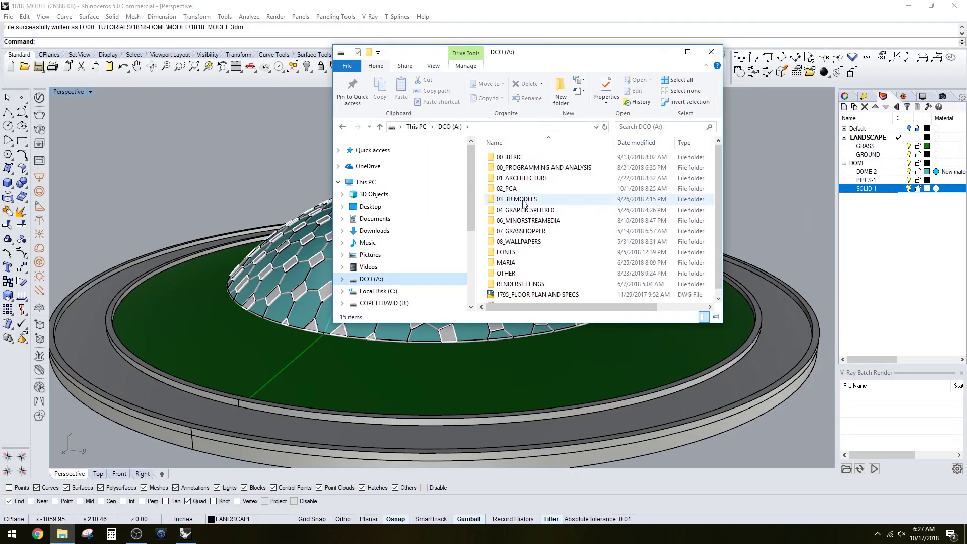
double_click(524, 200)
left_click(456, 128)
double_click(518, 167)
double_click(524, 200)
left_click_drag(574, 54, 726, 93)
double_click(672, 195)
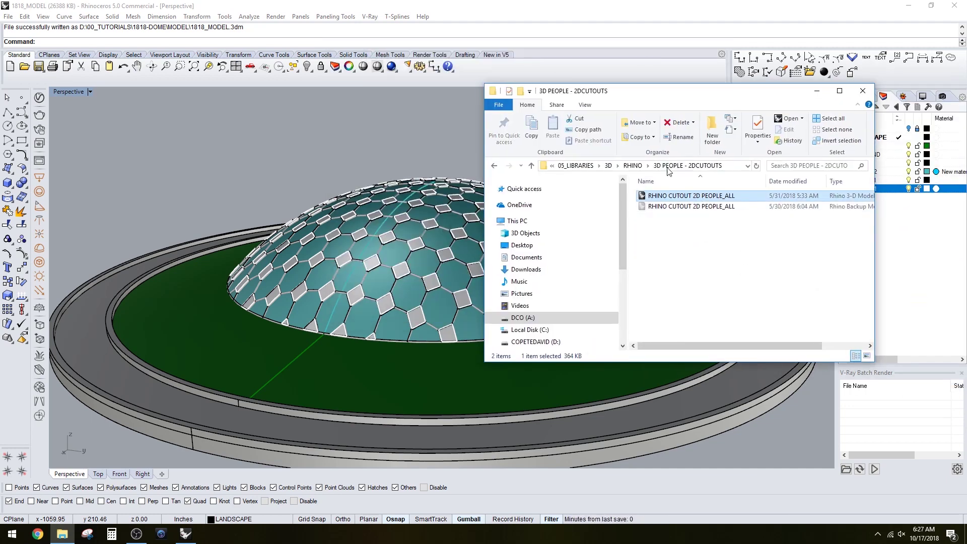
Look through another folder of the RHINO library and return to the 05_LIBRARIES folder.
left_click(634, 165)
double_click(672, 227)
left_click(633, 165)
left_click(576, 165)
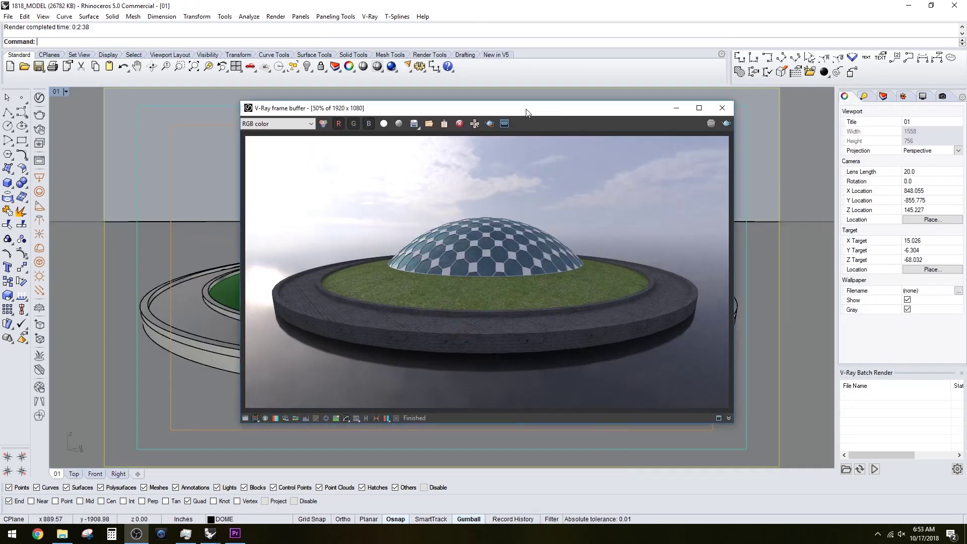
Examine the V-Ray render of the dome, its panels, the grass and the stone ring, both close up and in full.
left_click_drag(513, 110, 479, 108)
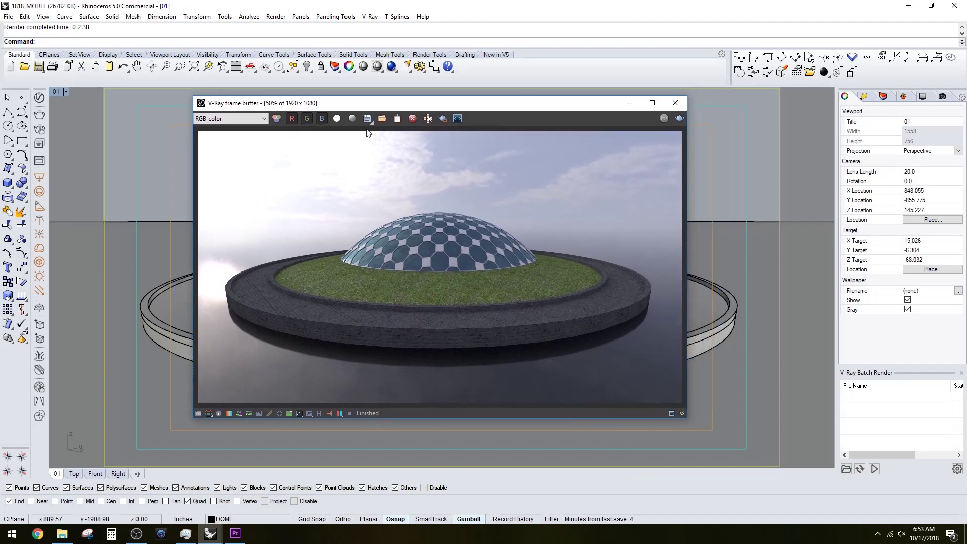
scroll(415, 258, "up", 2)
scroll(416, 246, "down", 2)
scroll(427, 244, "up", 1)
right_click(561, 268)
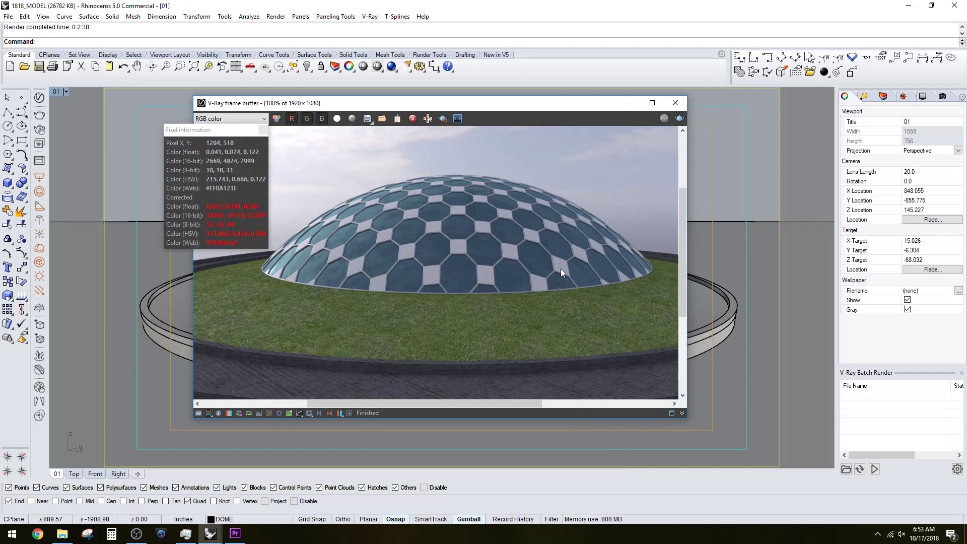
scroll(551, 263, "down", 1)
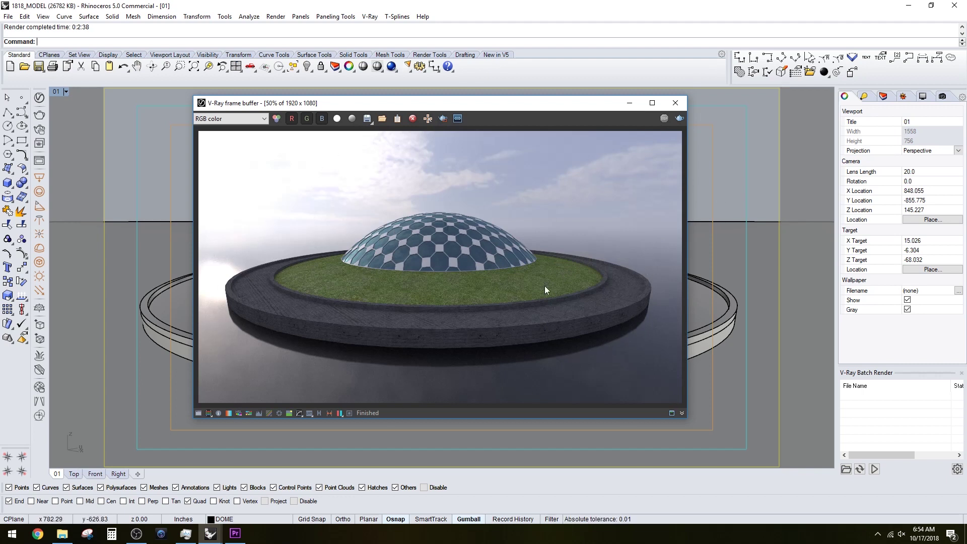
scroll(417, 231, "up", 3)
scroll(420, 238, "down", 3)
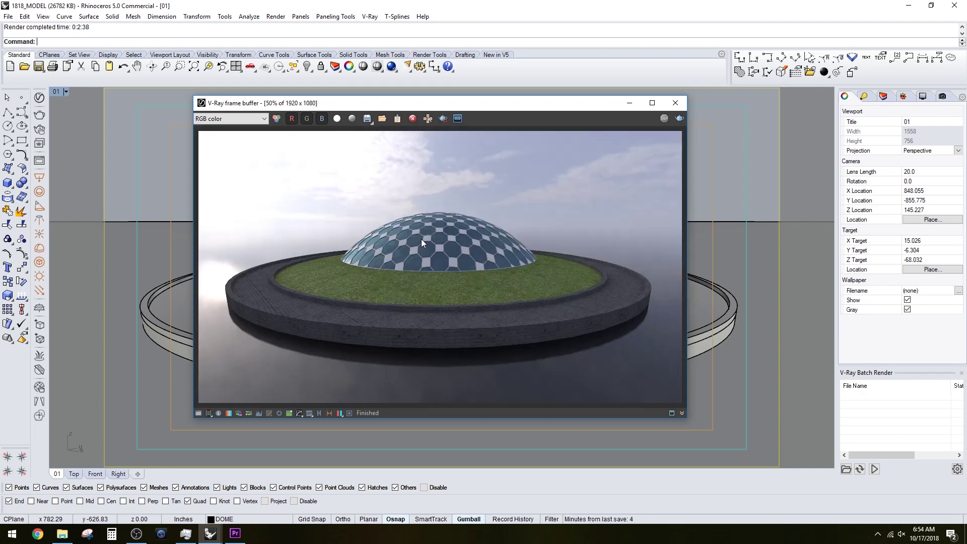